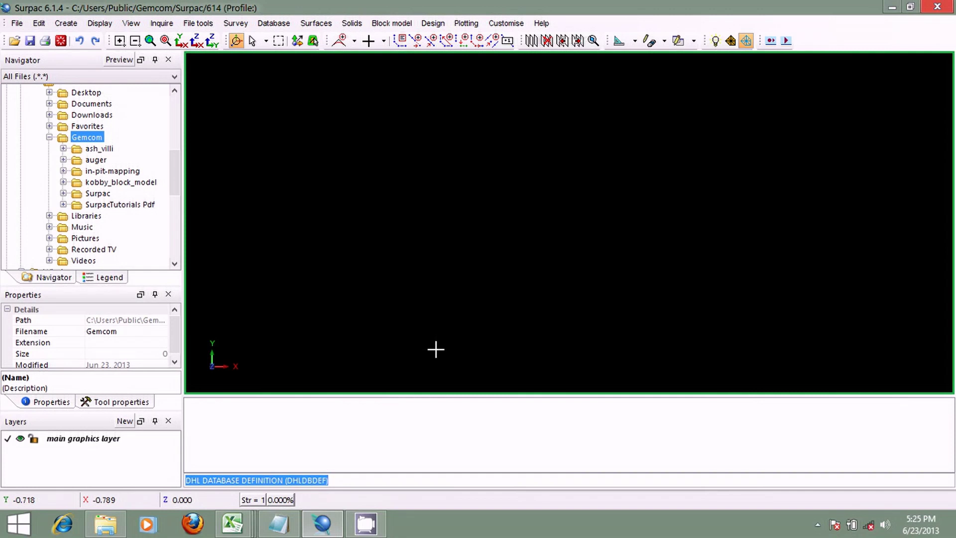
Switch to the geological database notes in Notepad and review the mandatory and optional tables, then minimize the notes.
{"action": "left_click", "coordinate": [282, 523]}
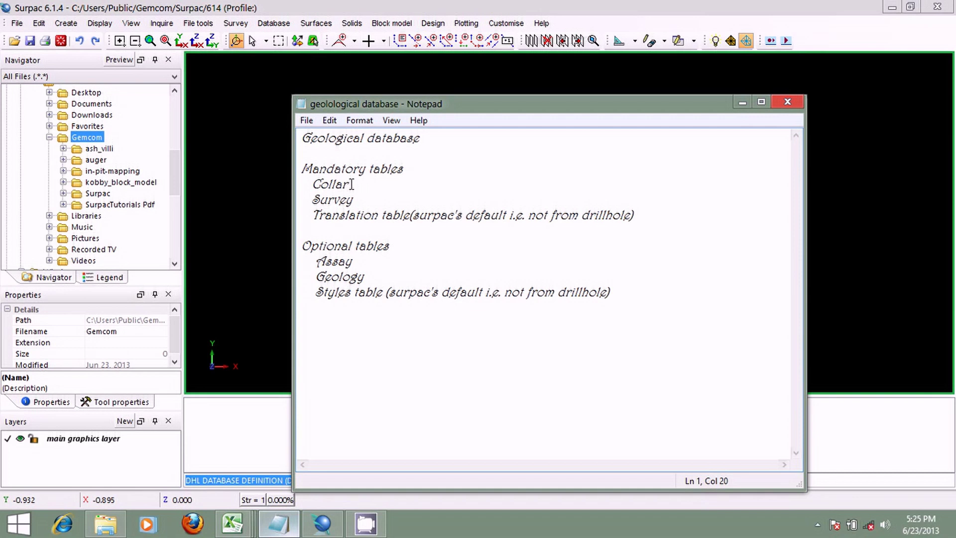
{"action": "left_click_drag", "start_coordinate": [354, 185], "coordinate": [312, 201]}
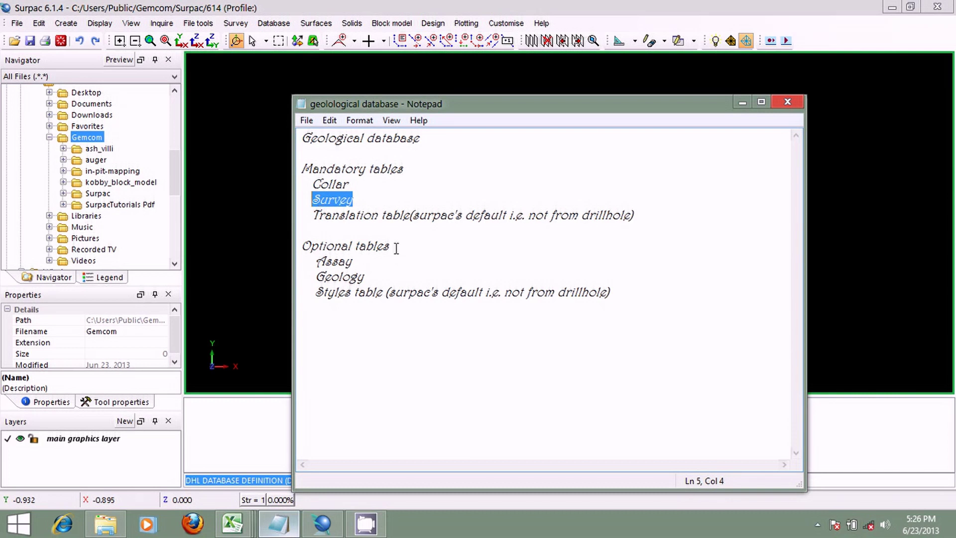
{"action": "left_click_drag", "start_coordinate": [358, 263], "coordinate": [317, 277]}
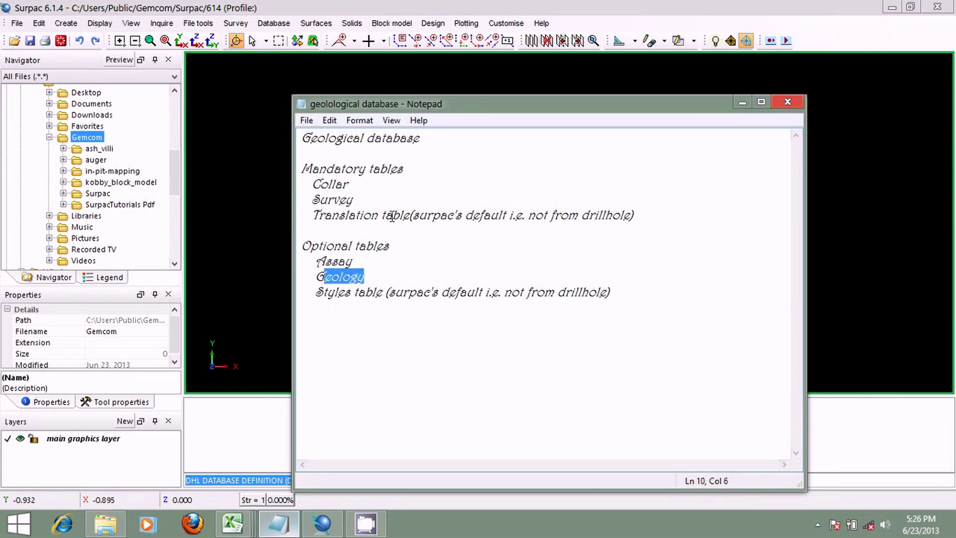
{"action": "left_click", "coordinate": [431, 189]}
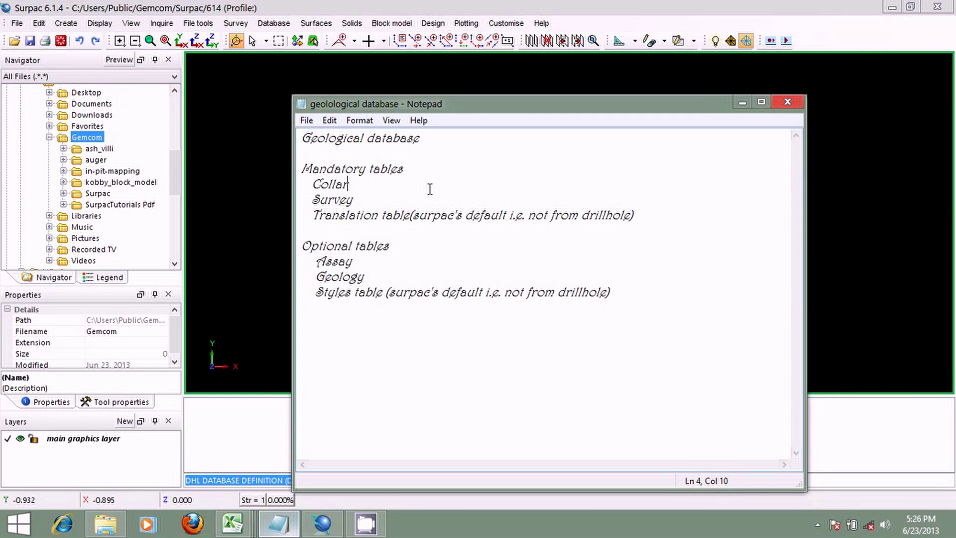
{"action": "left_click_drag", "start_coordinate": [313, 215], "coordinate": [410, 224]}
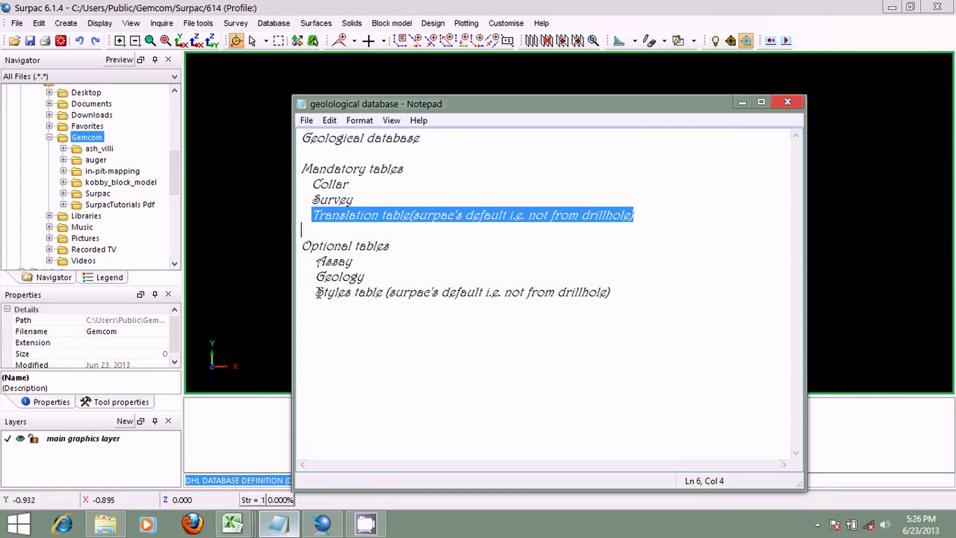
{"action": "left_click_drag", "start_coordinate": [312, 293], "coordinate": [424, 293]}
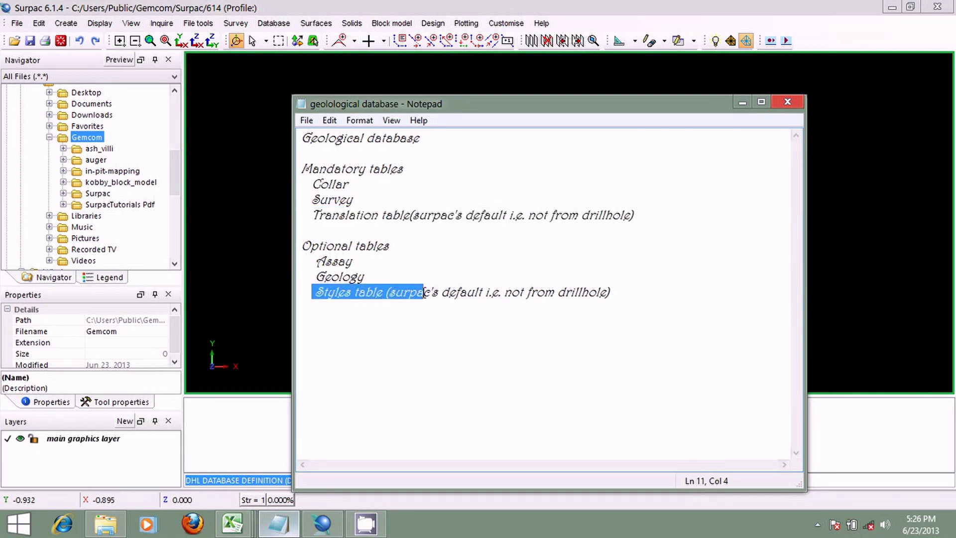
{"action": "left_click", "coordinate": [369, 260]}
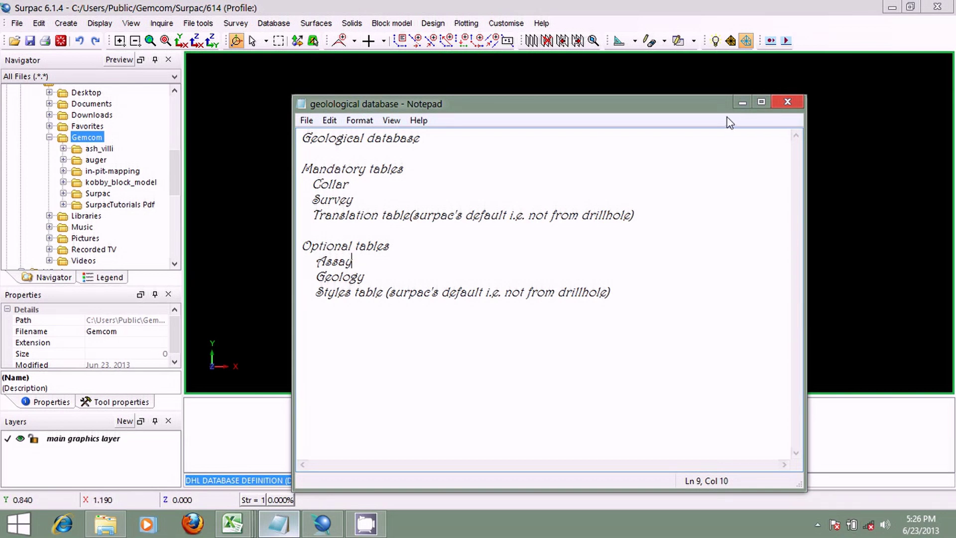
{"action": "left_click", "coordinate": [741, 103]}
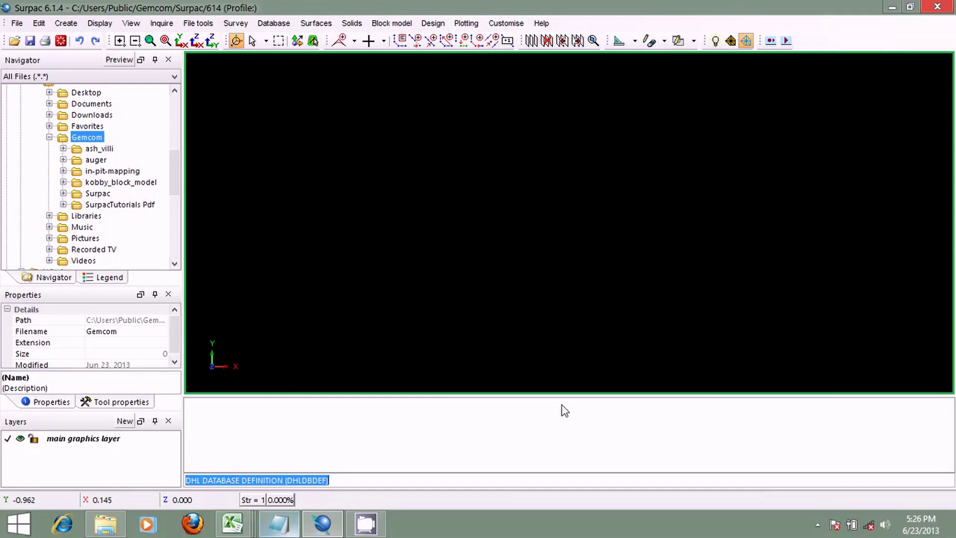
Switch to the collar table workbook in Excel and examine its column headers from Hole_ID through Hole_Type.
{"action": "left_click", "coordinate": [232, 519]}
{"action": "left_click", "coordinate": [119, 450]}
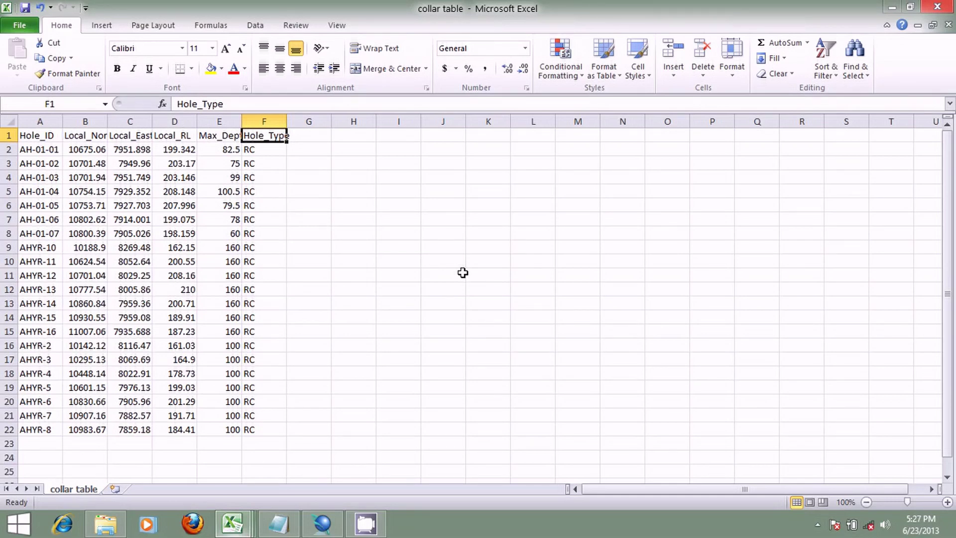
{"action": "left_click", "coordinate": [59, 140]}
{"action": "left_click", "coordinate": [89, 136]}
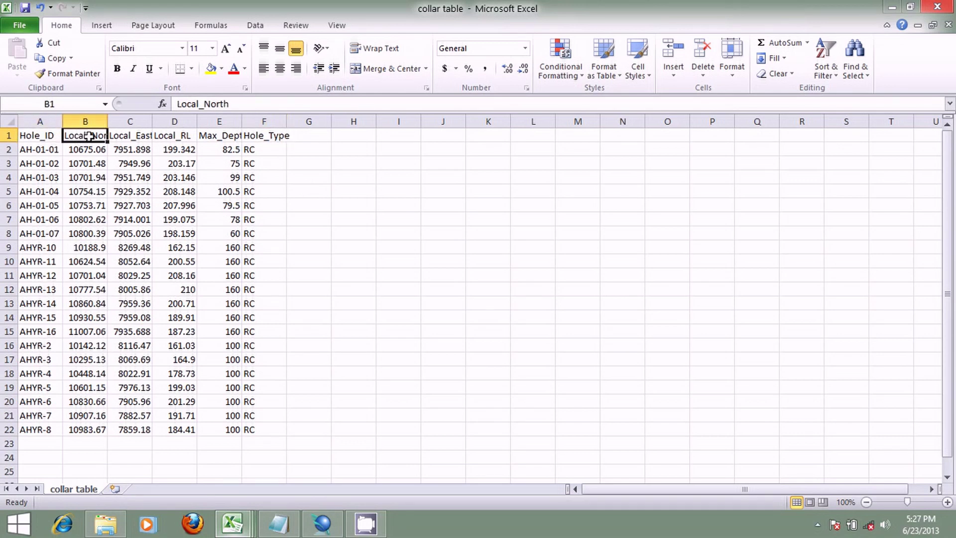
{"action": "left_click", "coordinate": [122, 136]}
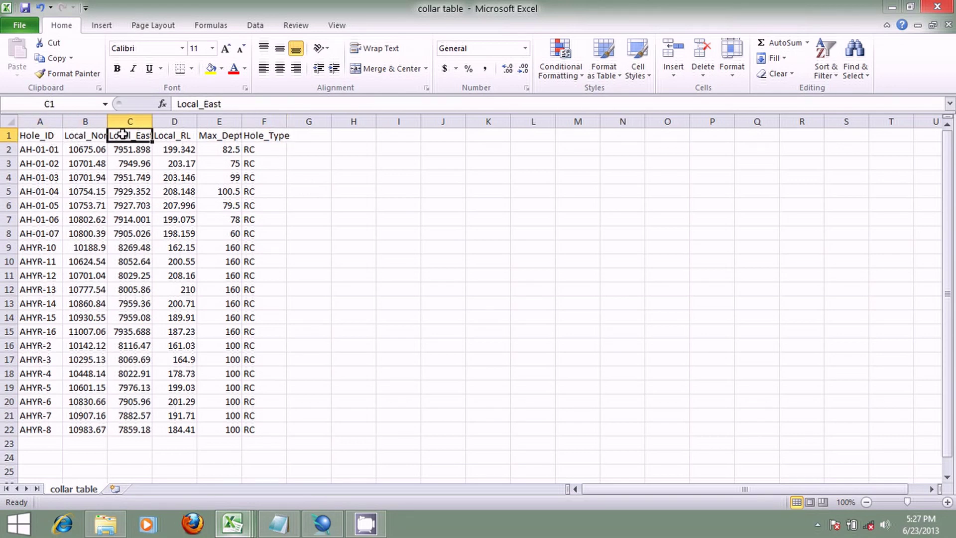
{"action": "left_click", "coordinate": [183, 137]}
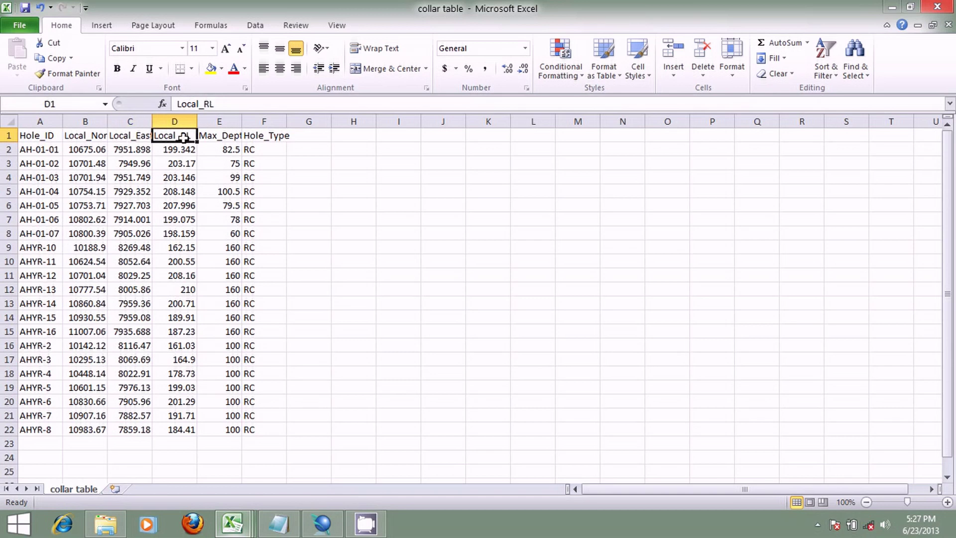
{"action": "left_click", "coordinate": [235, 137]}
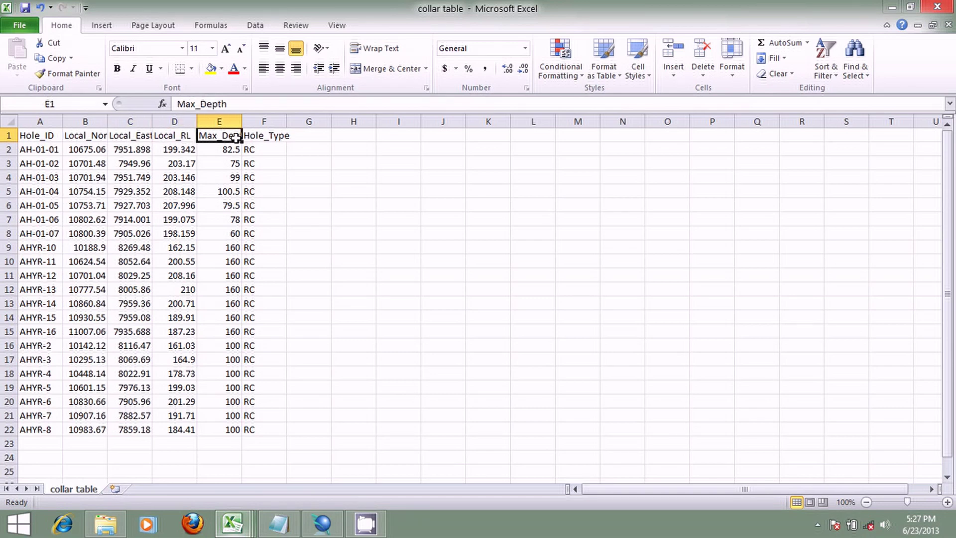
{"action": "left_click", "coordinate": [255, 136]}
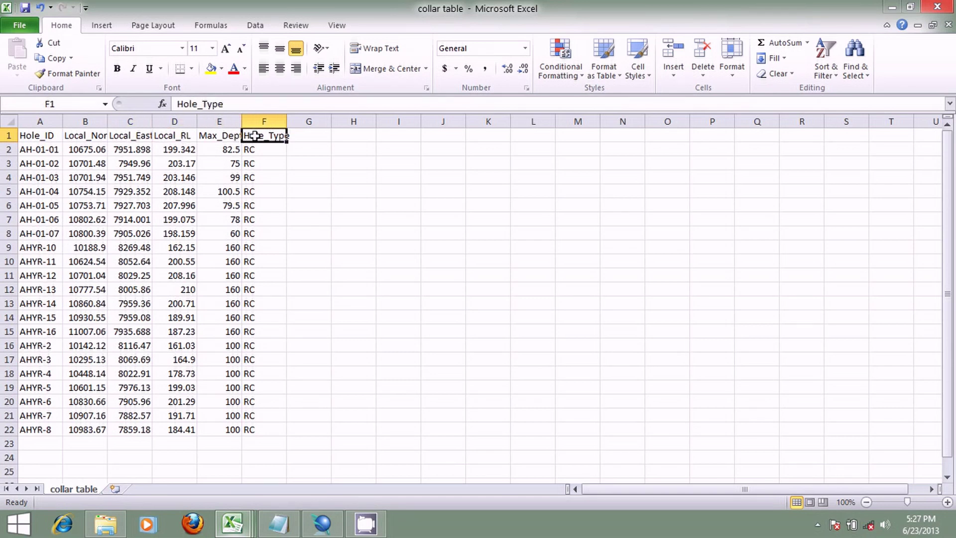
Open the survey table workbook and examine its Hole_ID, Depth, Dip and Orig_Azimuth column headers.
{"action": "mouse_move", "coordinate": [245, 531]}
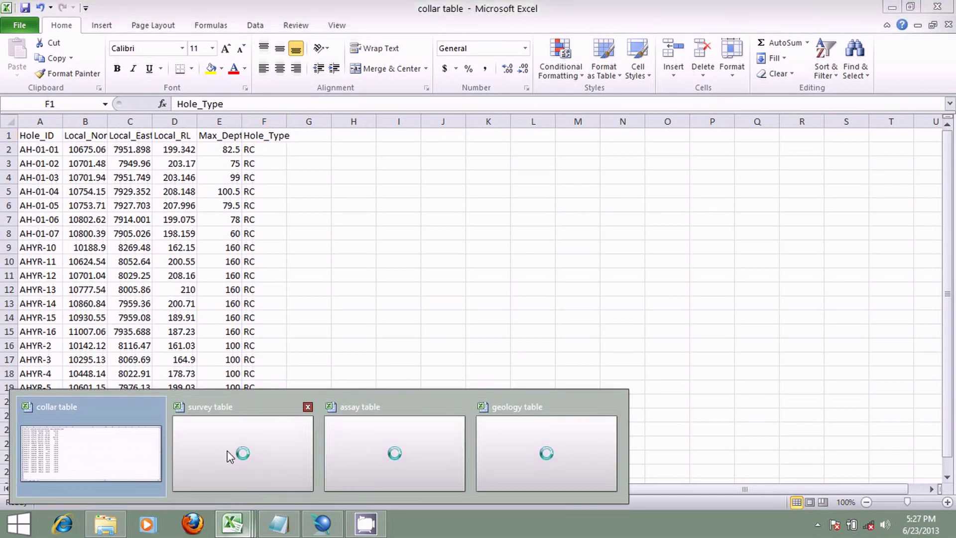
{"action": "left_click", "coordinate": [231, 452]}
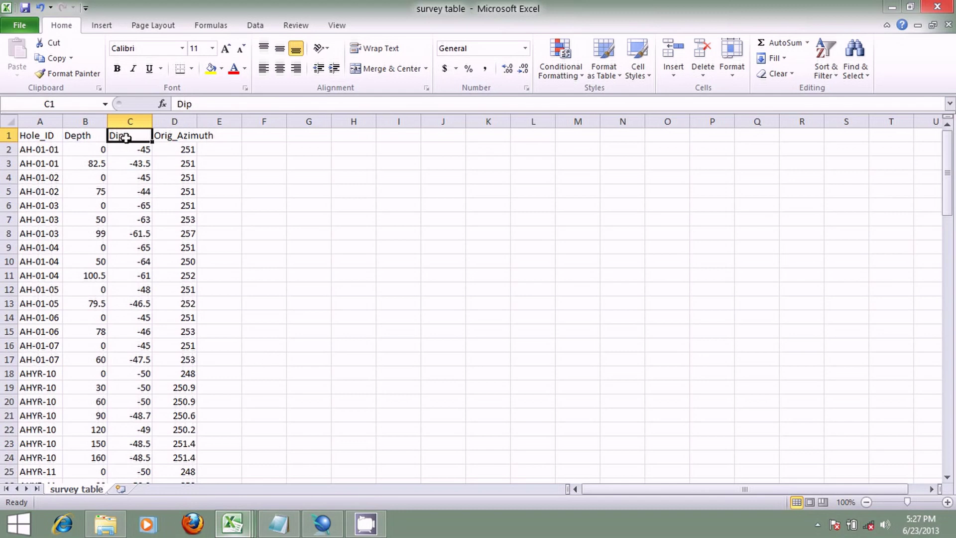
{"action": "left_click", "coordinate": [177, 133]}
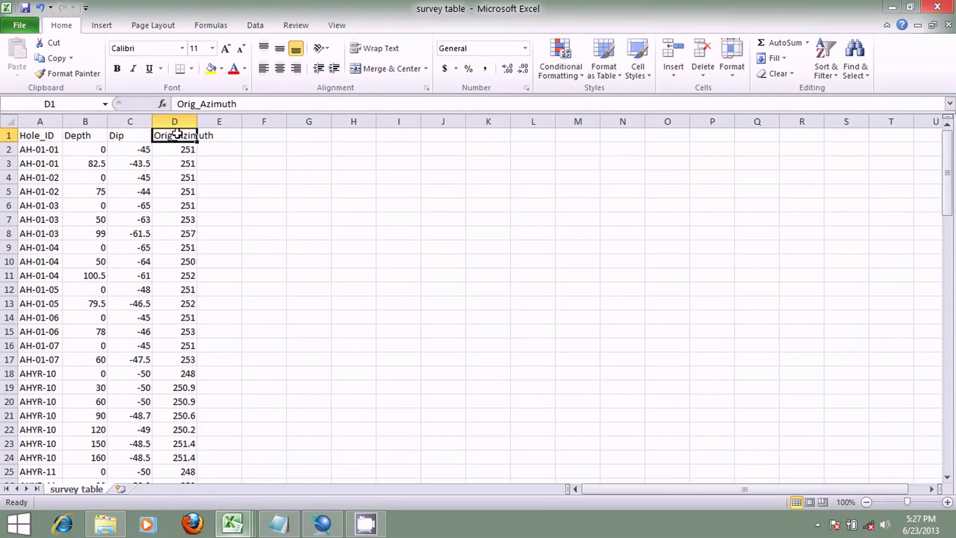
{"action": "left_click", "coordinate": [132, 135]}
{"action": "left_click", "coordinate": [168, 139]}
{"action": "left_click", "coordinate": [48, 138]}
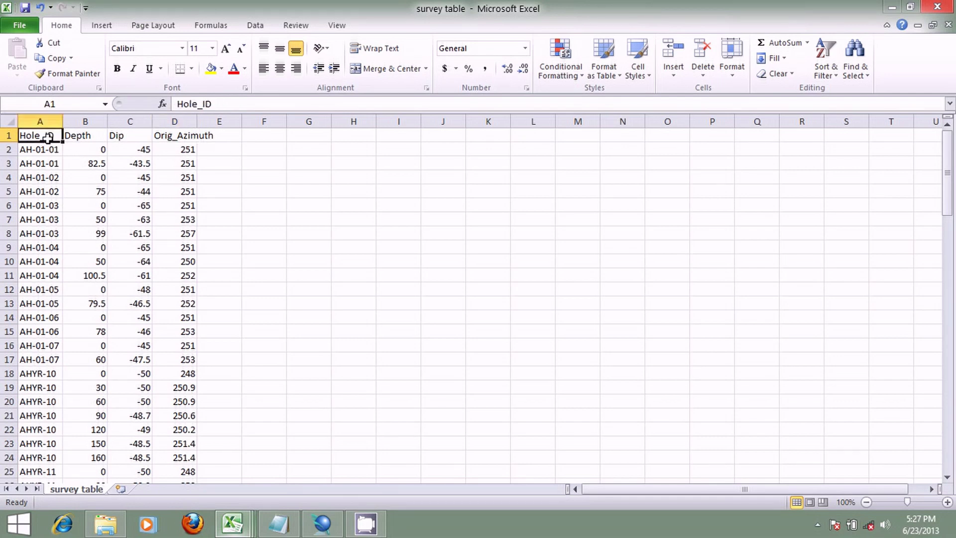
{"action": "left_click", "coordinate": [89, 135]}
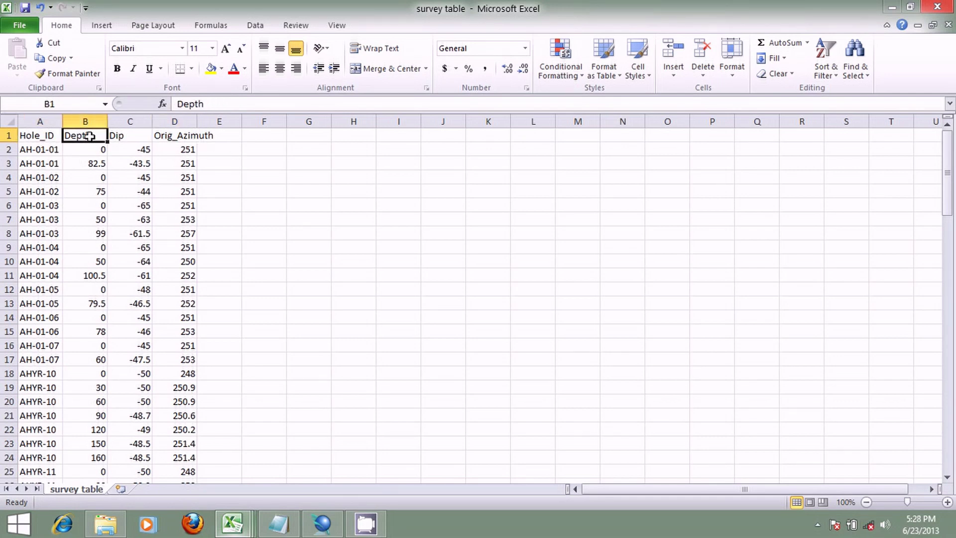
{"action": "left_click", "coordinate": [133, 137]}
{"action": "left_click", "coordinate": [171, 136]}
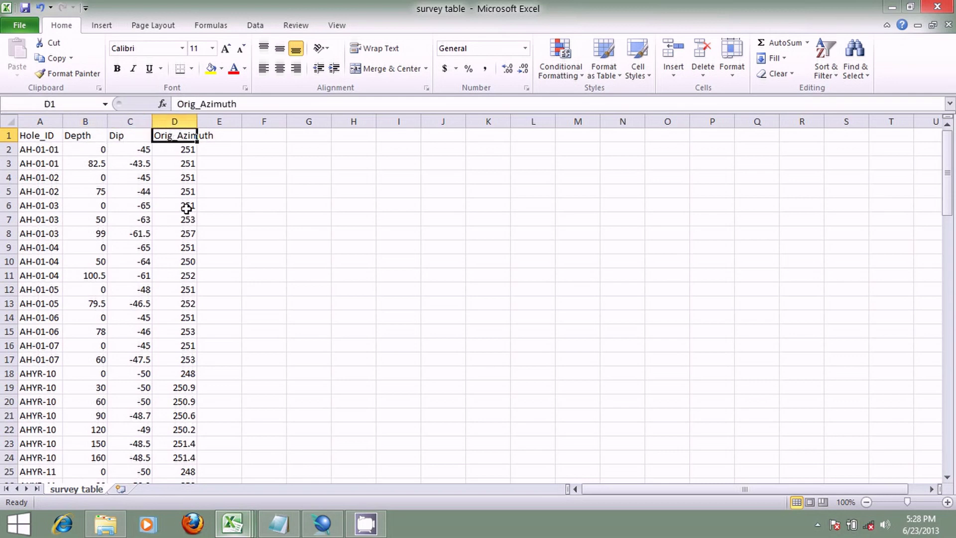
{"action": "left_click", "coordinate": [127, 138]}
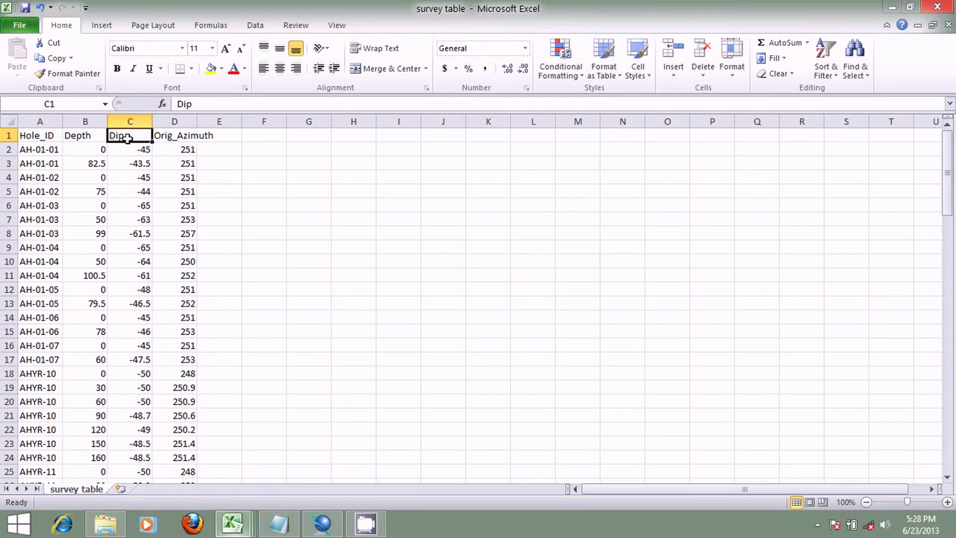
{"action": "left_click", "coordinate": [175, 136]}
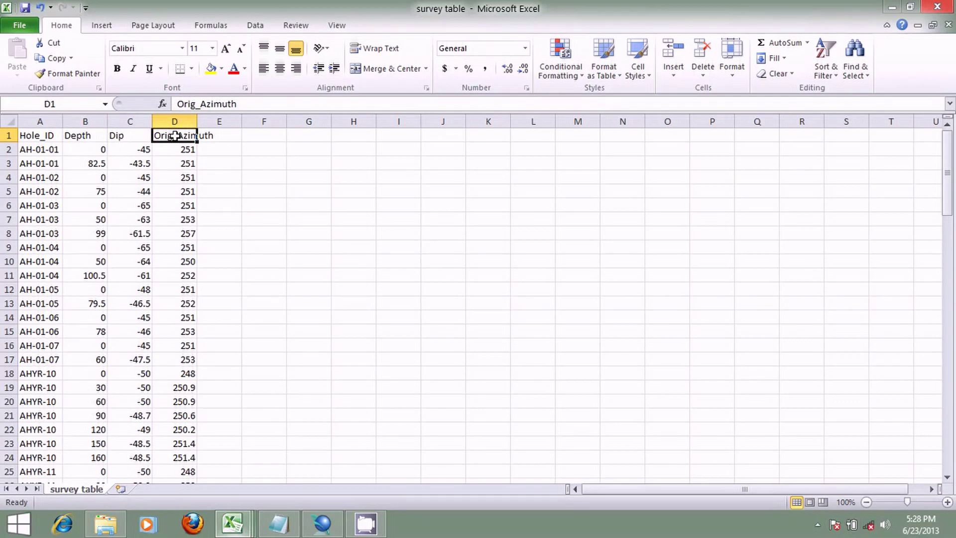
Compare the depth and dip readings in the two survey rows of hole AH-01-01.
{"action": "left_click_drag", "start_coordinate": [48, 150], "coordinate": [53, 163]}
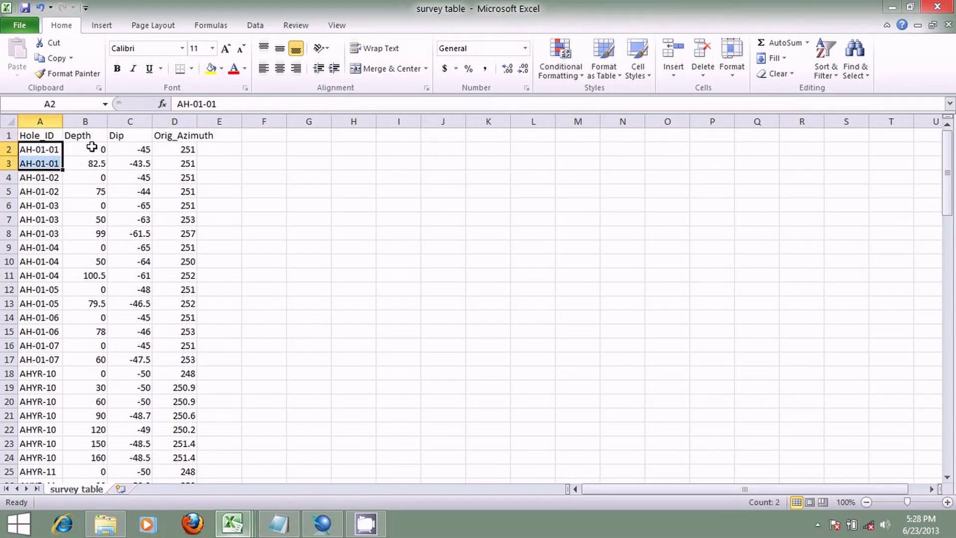
{"action": "left_click", "coordinate": [92, 148]}
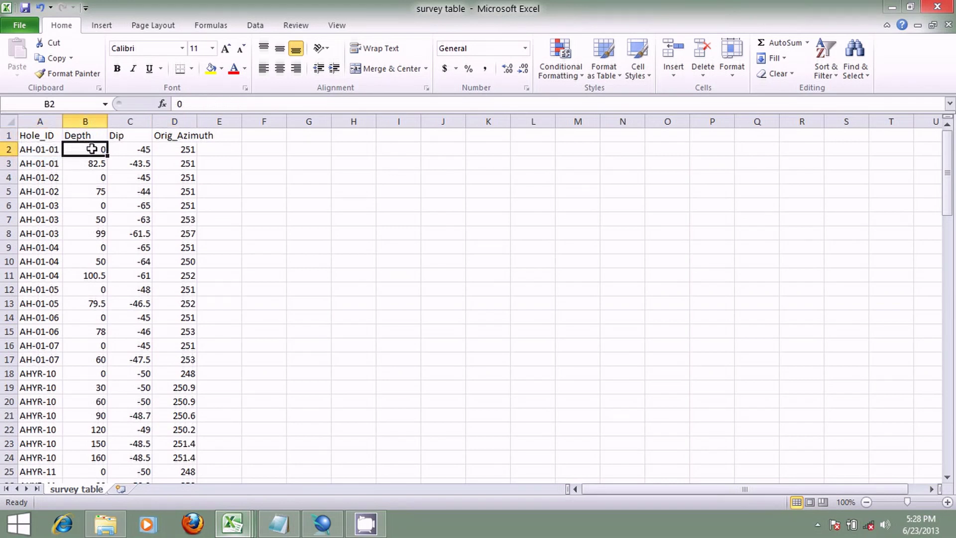
{"action": "left_click", "coordinate": [133, 149]}
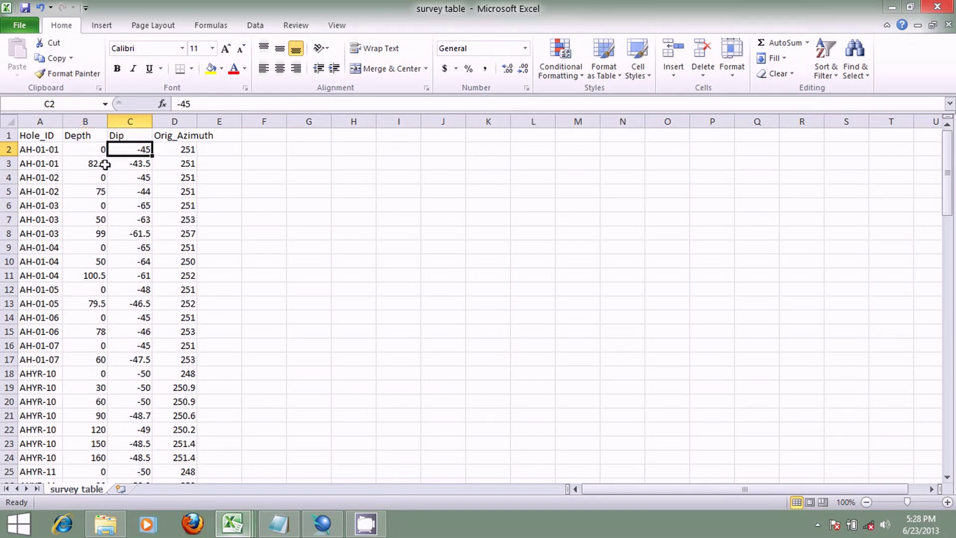
{"action": "left_click", "coordinate": [90, 162]}
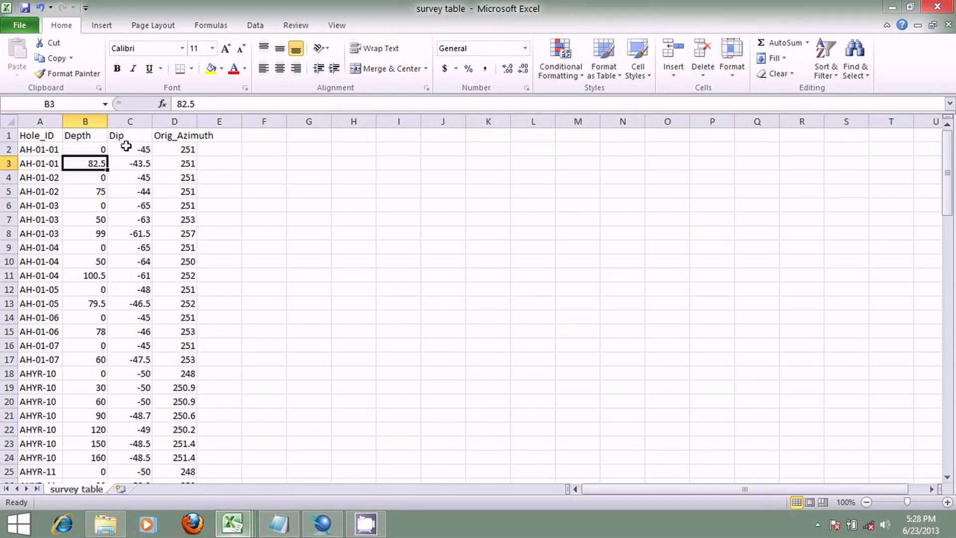
{"action": "left_click", "coordinate": [127, 166]}
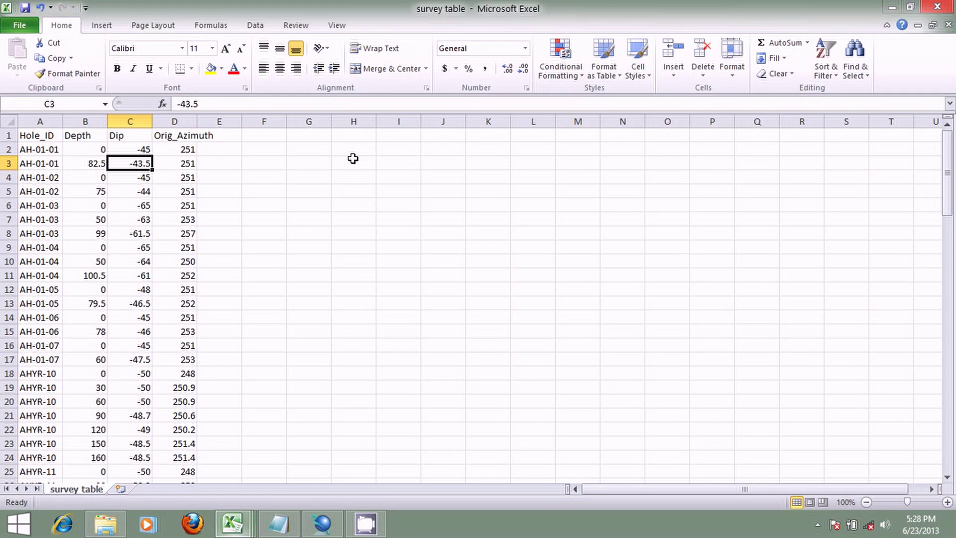
Open the assay table workbook and examine its column headers from Hole_ID through Sample_Type.
{"action": "left_click", "coordinate": [233, 527]}
{"action": "left_click", "coordinate": [397, 443]}
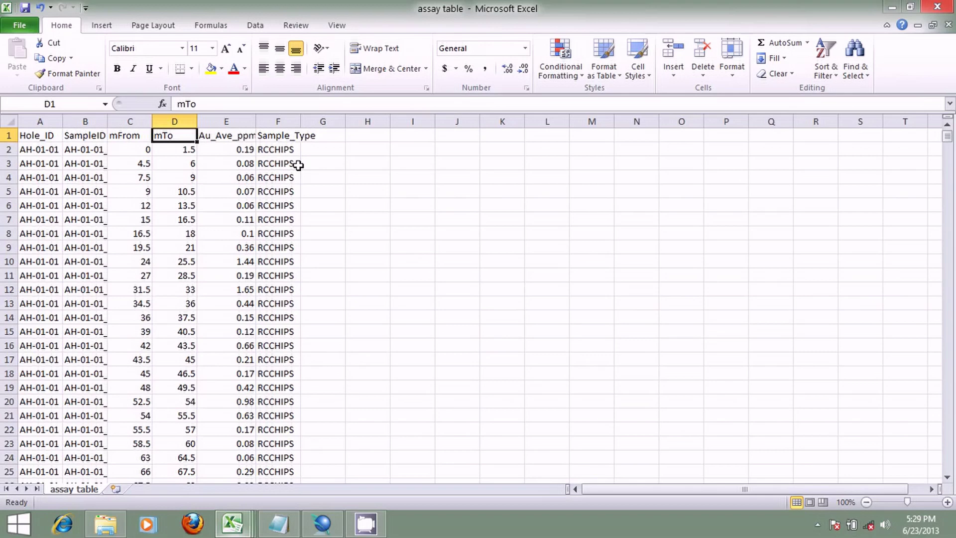
{"action": "left_click", "coordinate": [46, 140]}
{"action": "left_click", "coordinate": [85, 144]}
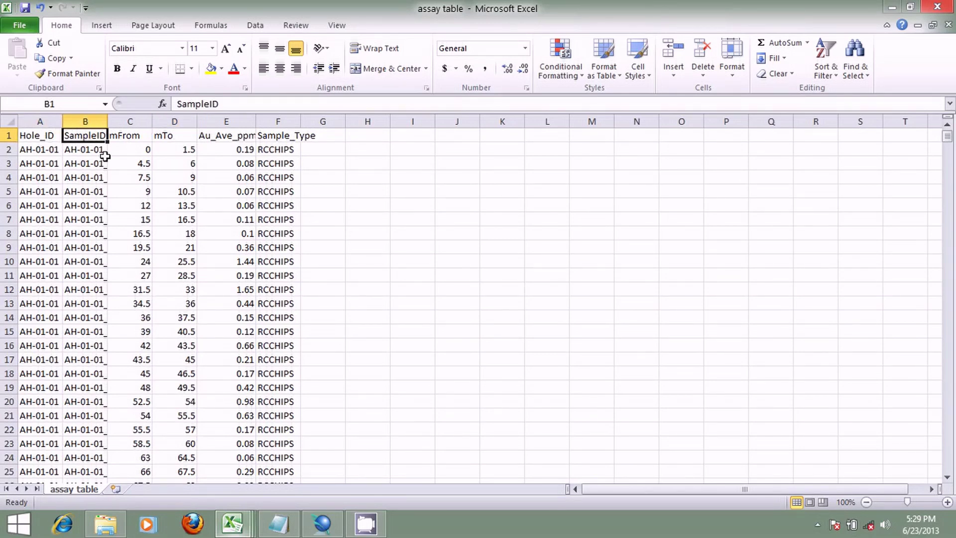
{"action": "left_click", "coordinate": [129, 142]}
{"action": "left_click", "coordinate": [179, 138]}
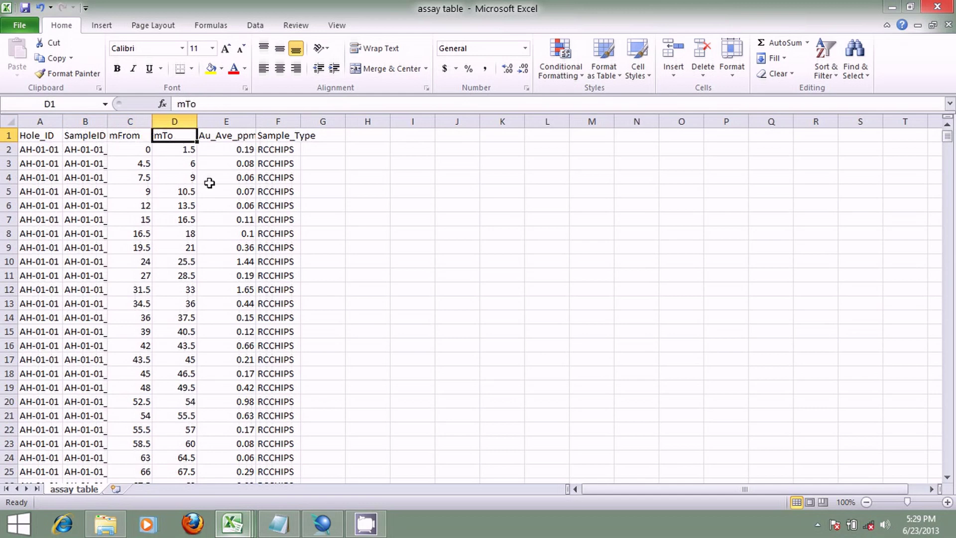
{"action": "left_click", "coordinate": [231, 141]}
{"action": "left_click", "coordinate": [264, 135]}
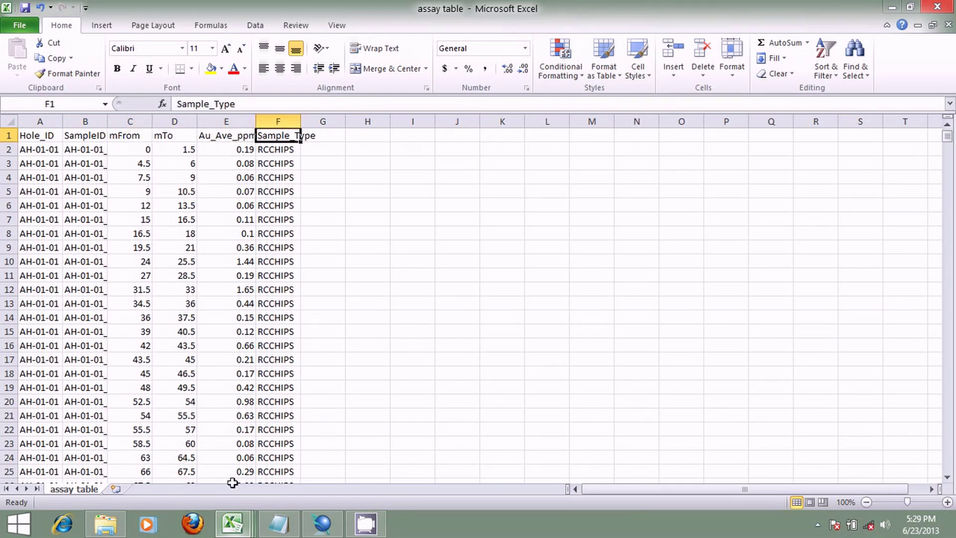
Open the geology table workbook and examine its column headers from Hole_ID through Lith1_Code.
{"action": "left_click", "coordinate": [245, 526]}
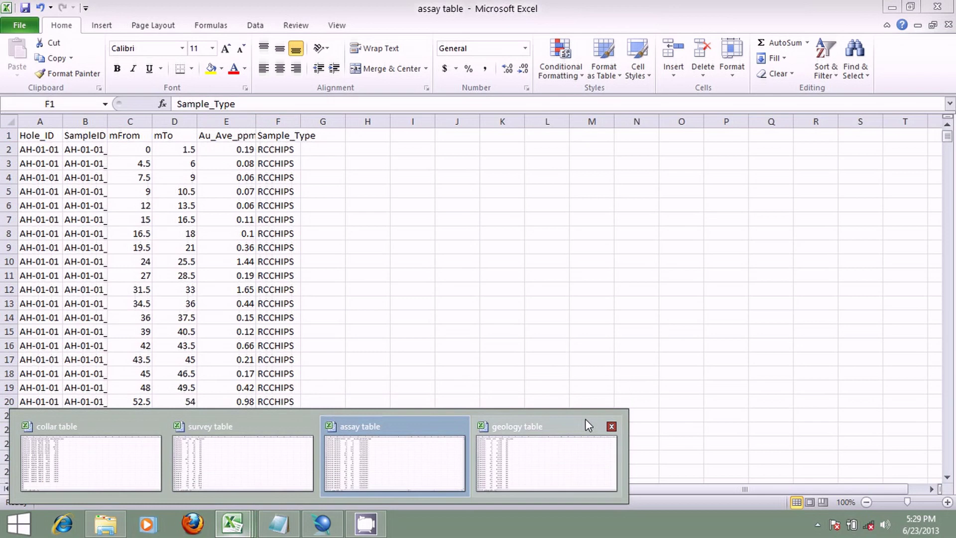
{"action": "left_click", "coordinate": [567, 439]}
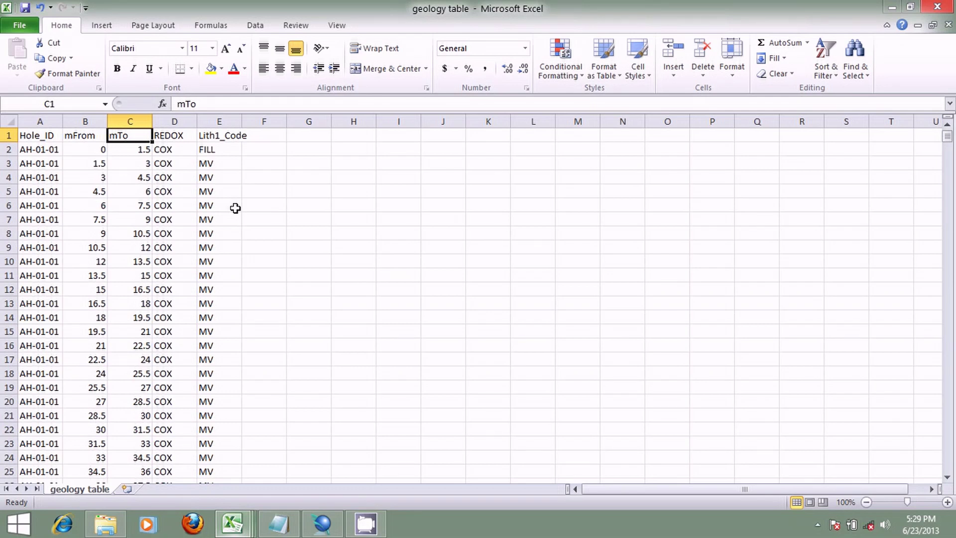
{"action": "left_click", "coordinate": [40, 149]}
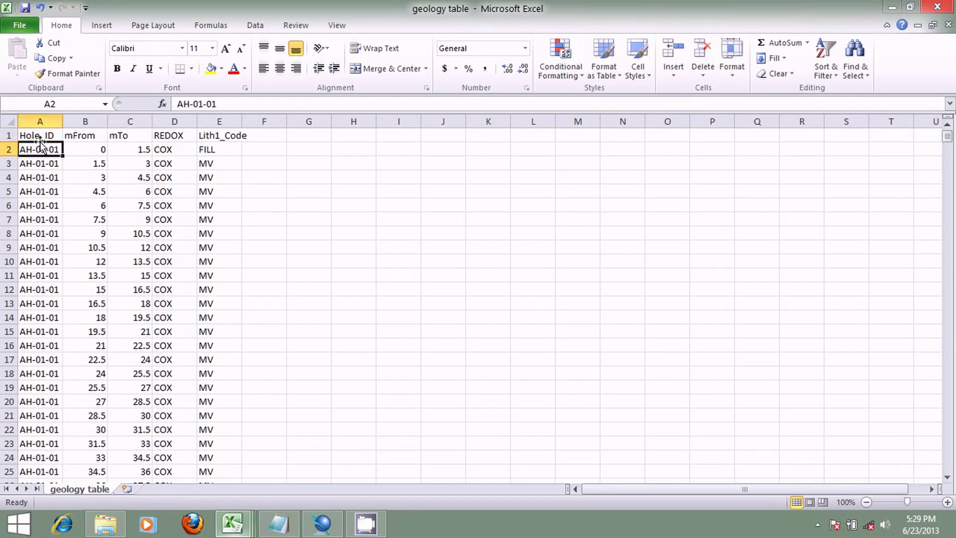
{"action": "left_click", "coordinate": [92, 136]}
{"action": "left_click", "coordinate": [134, 139]}
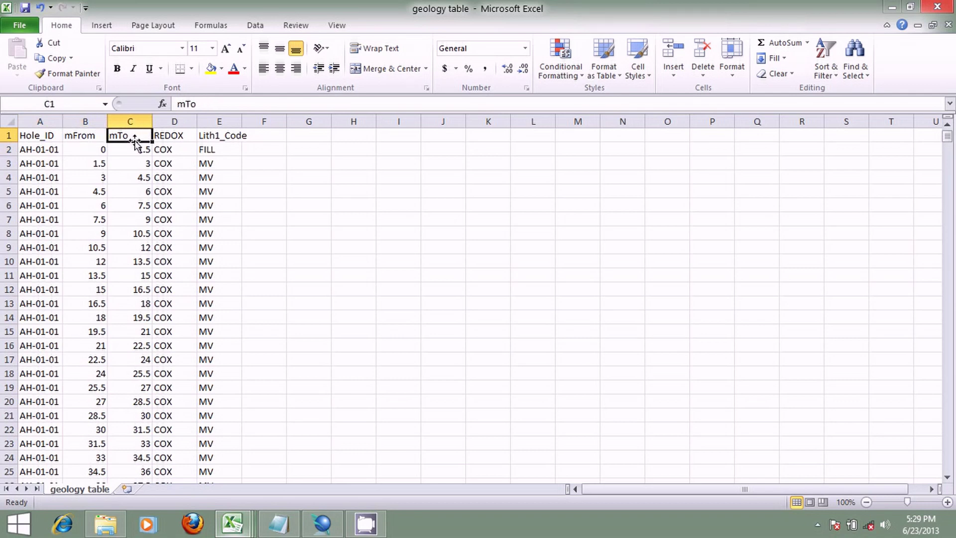
{"action": "left_click", "coordinate": [171, 135]}
{"action": "left_click", "coordinate": [216, 136]}
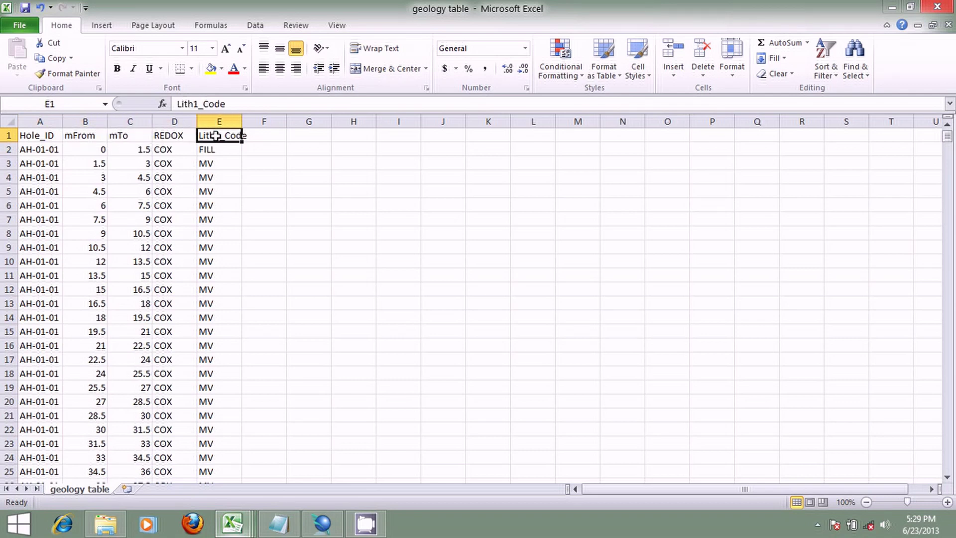
Switch to Surpac and create a new folder named Database inside the Gemcom folder.
{"action": "left_click", "coordinate": [323, 524]}
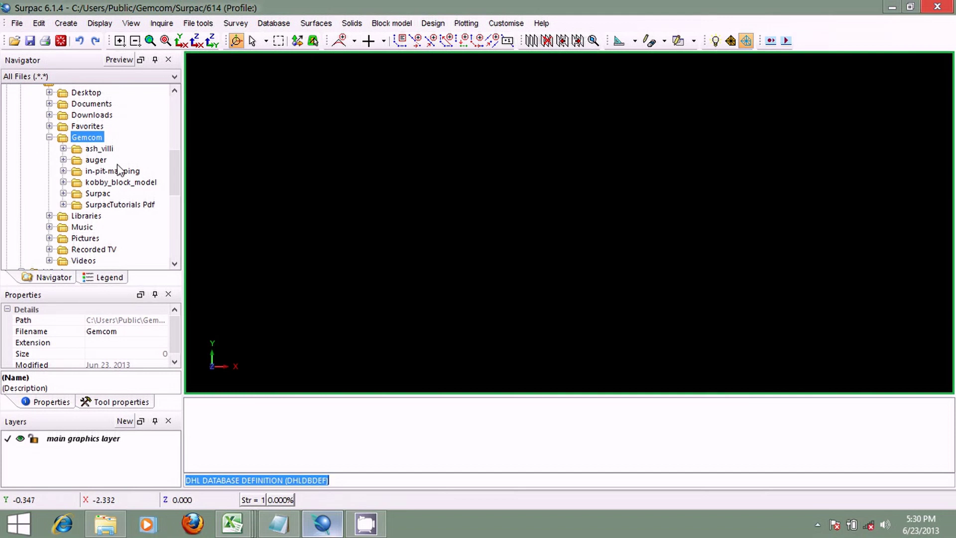
{"action": "right_click", "coordinate": [96, 137]}
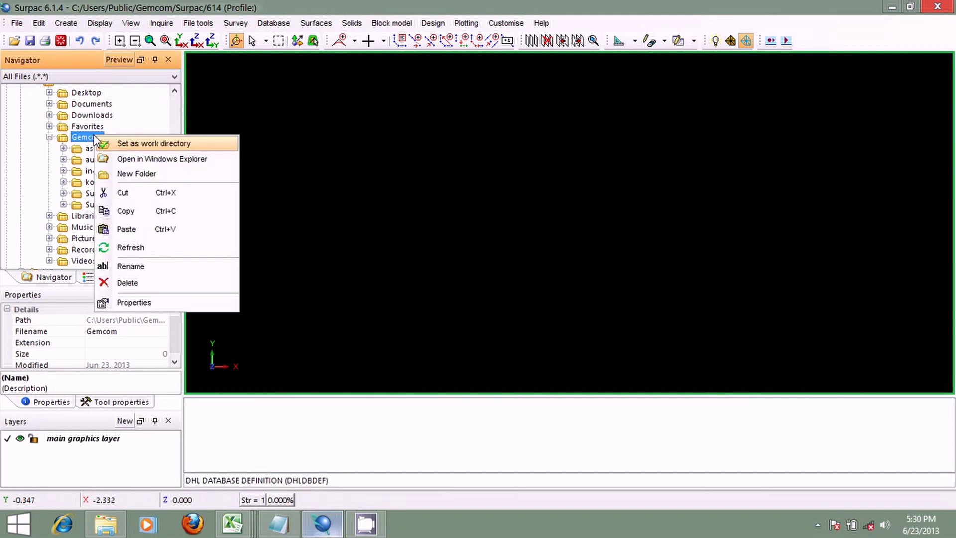
{"action": "left_click", "coordinate": [126, 173]}
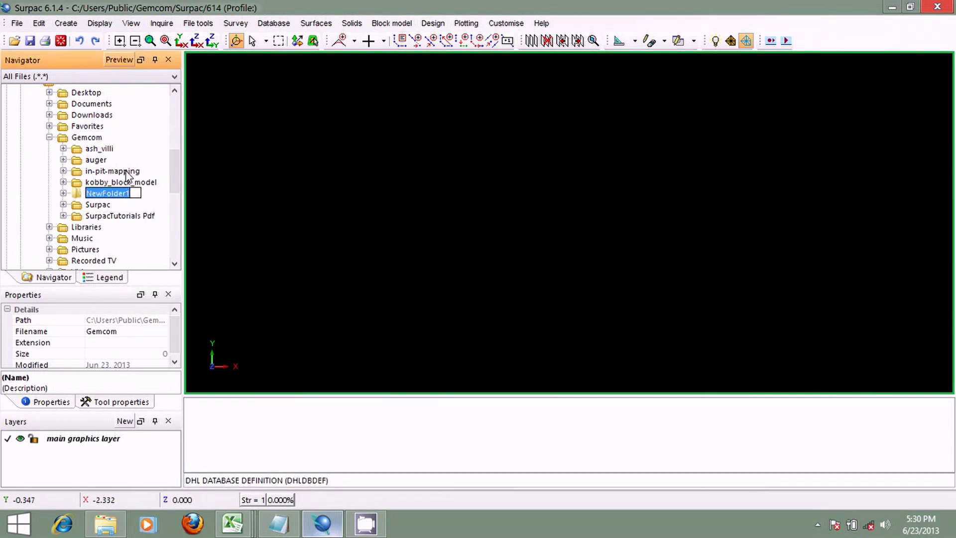
{"action": "type", "text": "D"}
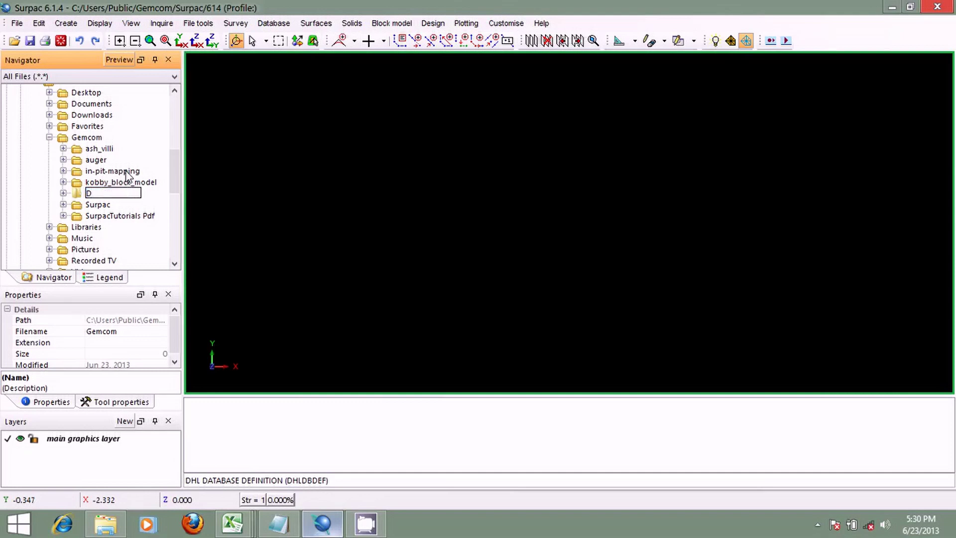
{"action": "type", "text": "atabase"}
{"action": "key", "text": "Return"}
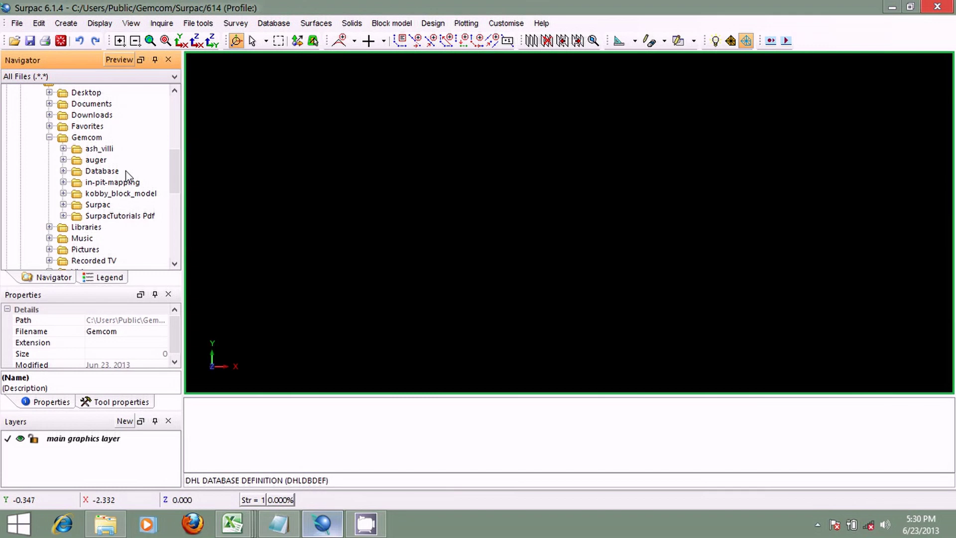
Set the Database folder as the work directory.
{"action": "left_click", "coordinate": [104, 171]}
{"action": "right_click", "coordinate": [105, 172]}
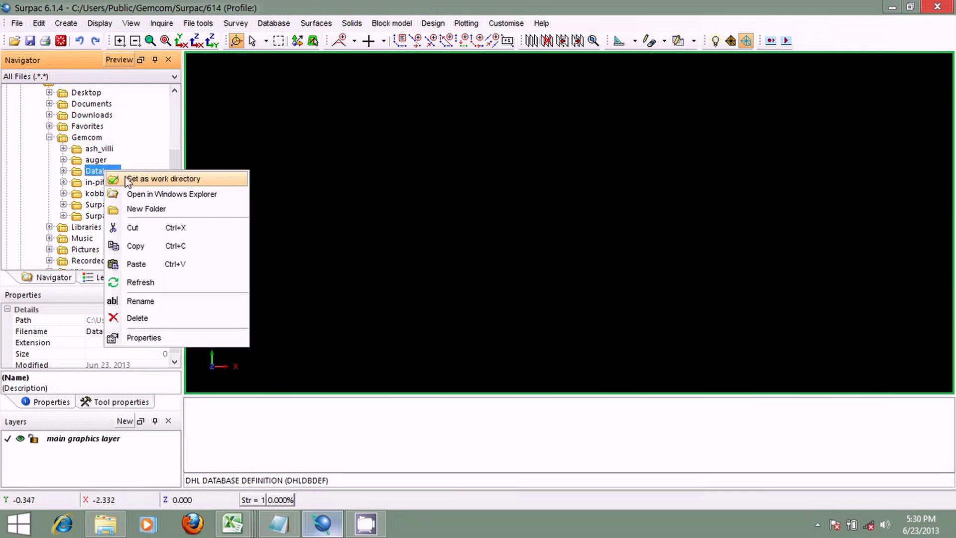
{"action": "left_click", "coordinate": [128, 180]}
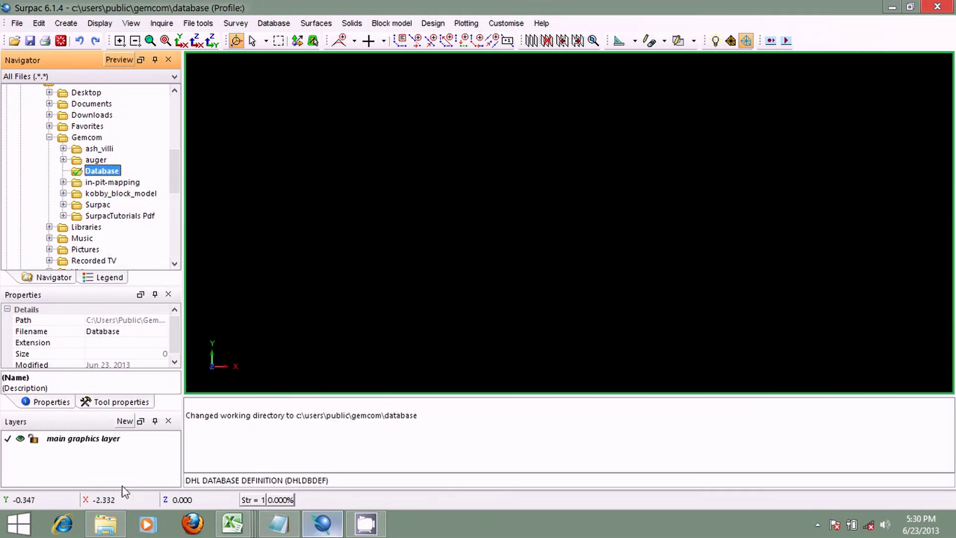
Copy the assay, collar, geology and survey table files from the Ahyiresu Drillhole Data folder into Surpac's Database folder and refresh it.
{"action": "left_click", "coordinate": [118, 531]}
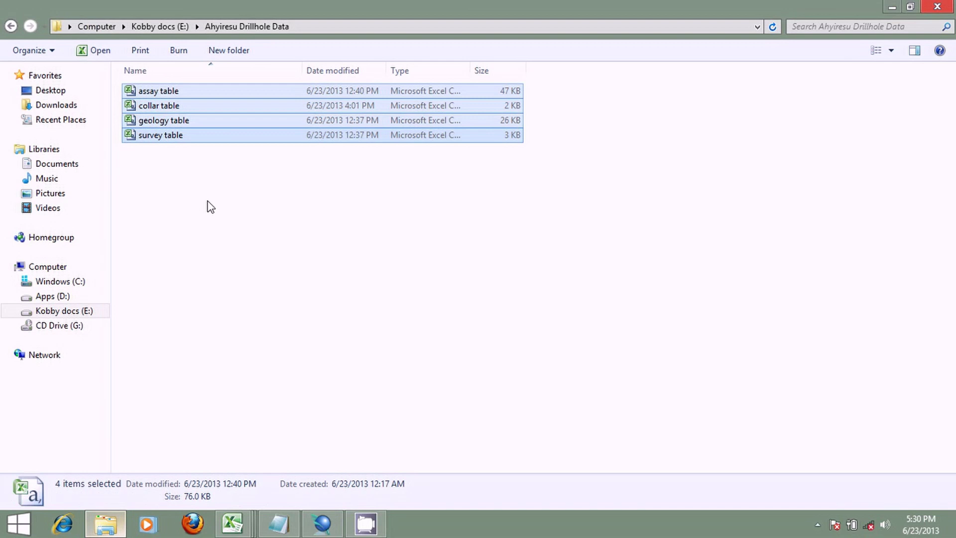
{"action": "right_click", "coordinate": [228, 120]}
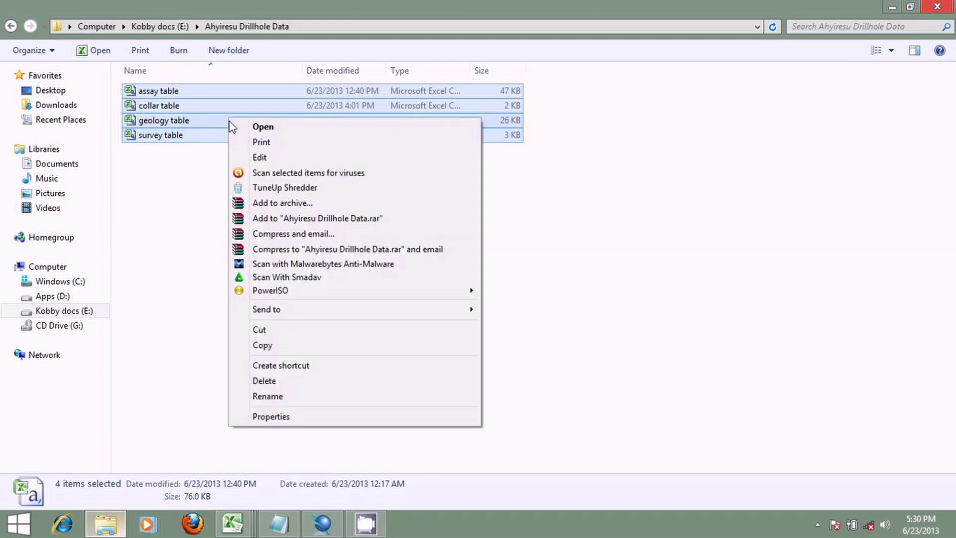
{"action": "left_click", "coordinate": [289, 345]}
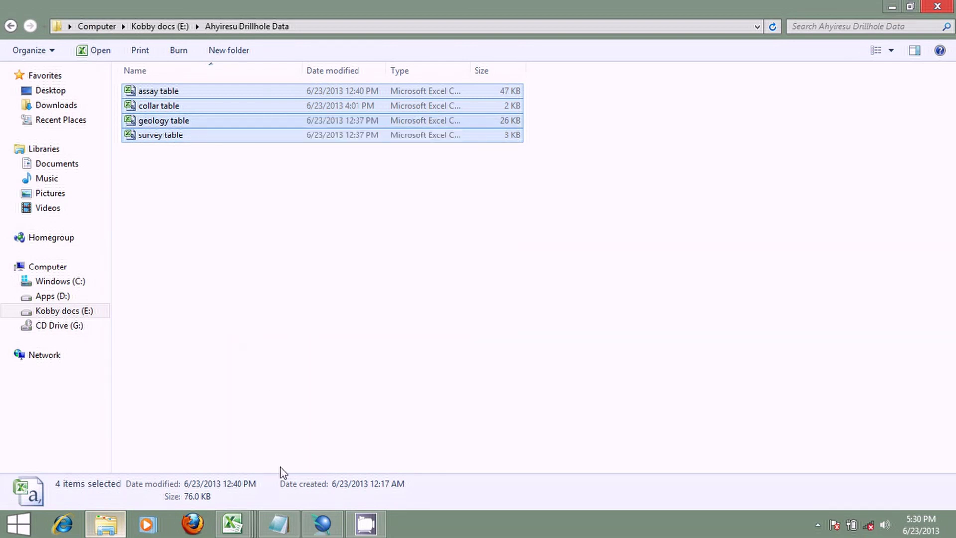
{"action": "left_click", "coordinate": [313, 522]}
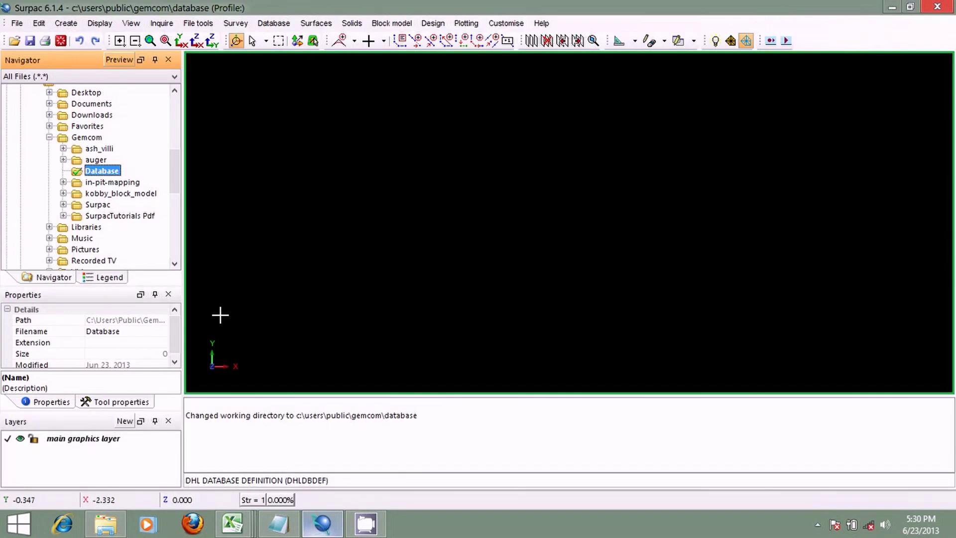
{"action": "right_click", "coordinate": [107, 173]}
{"action": "left_click", "coordinate": [142, 266]}
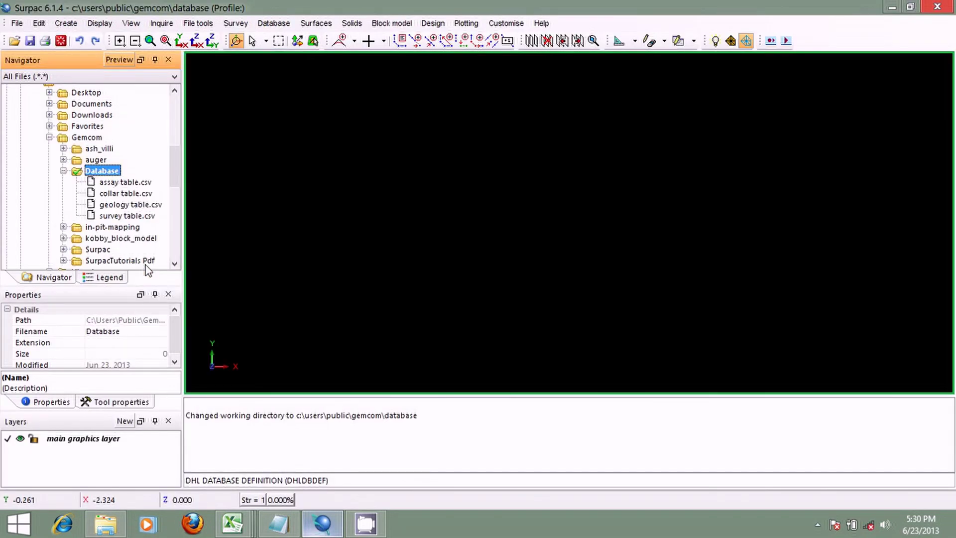
{"action": "right_click", "coordinate": [115, 171]}
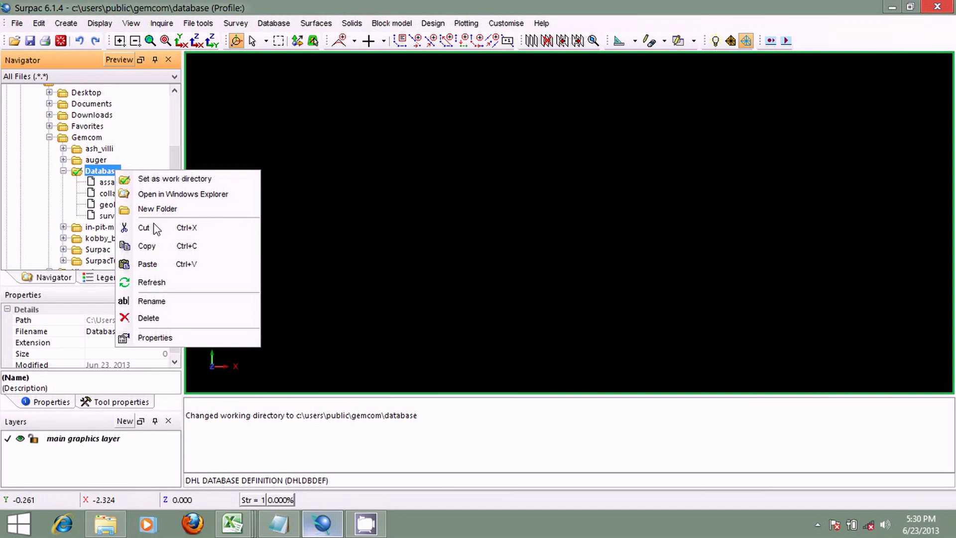
{"action": "left_click", "coordinate": [167, 282]}
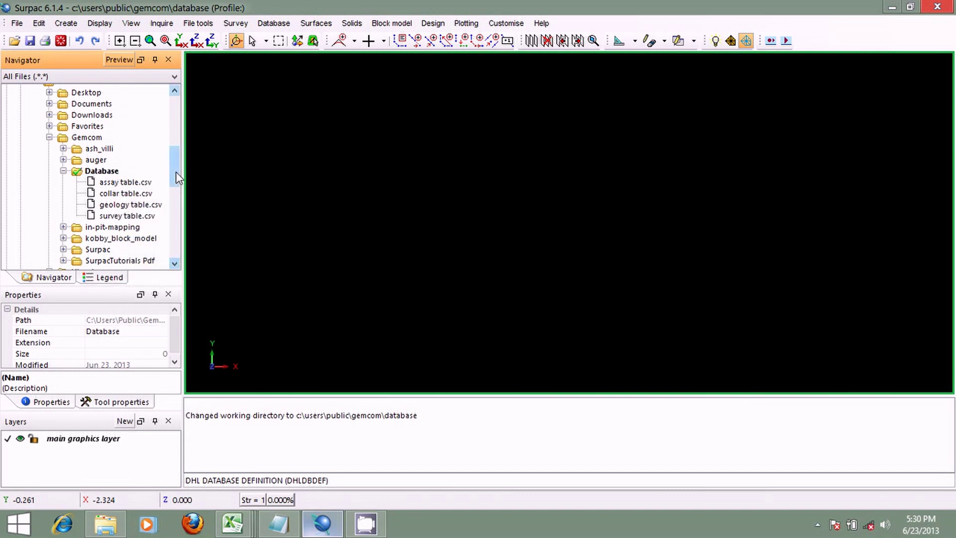
Clear the messages from the message window.
{"action": "left_click_drag", "start_coordinate": [176, 171], "coordinate": [177, 178]}
{"action": "right_click", "coordinate": [313, 419]}
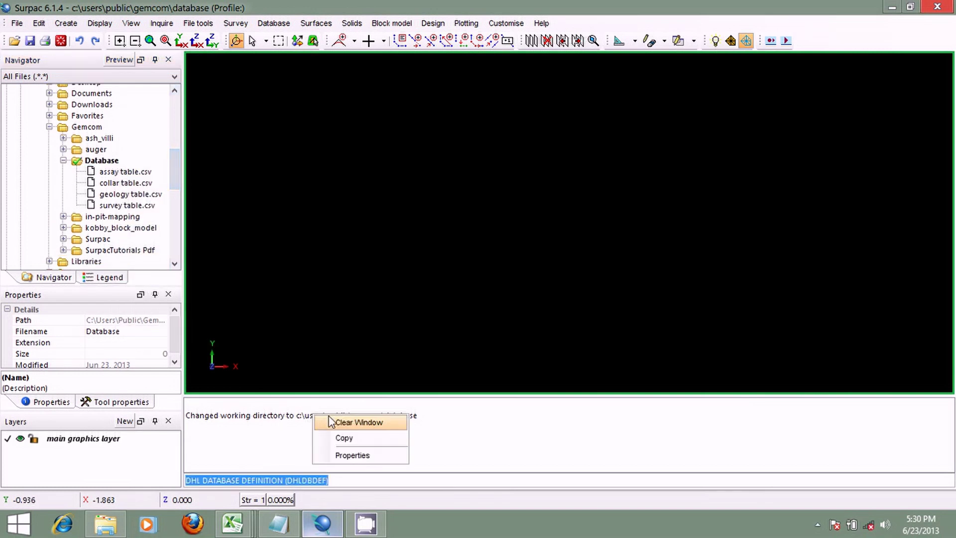
{"action": "left_click", "coordinate": [332, 422]}
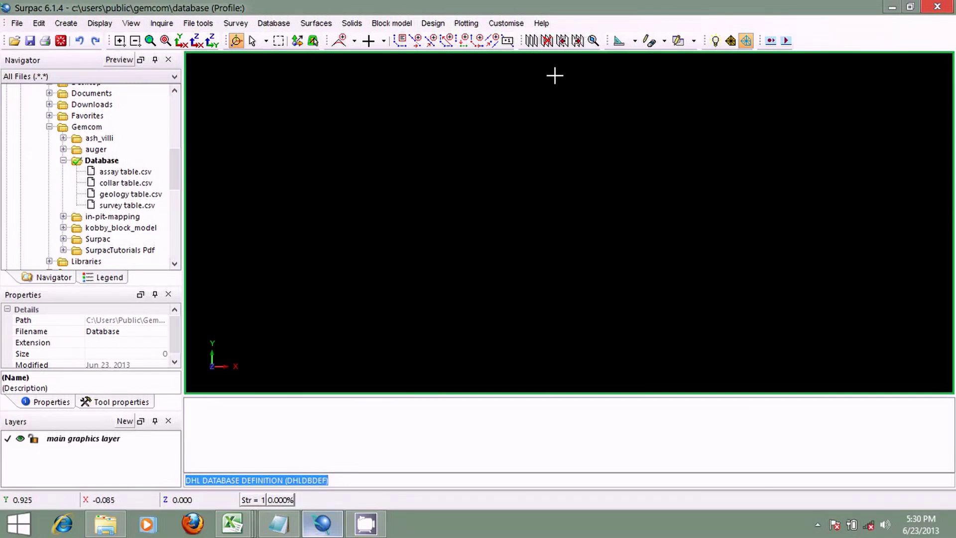
Switch the interface to the geology_database profile.
{"action": "right_click", "coordinate": [569, 27]}
{"action": "mouse_move", "coordinate": [616, 80]}
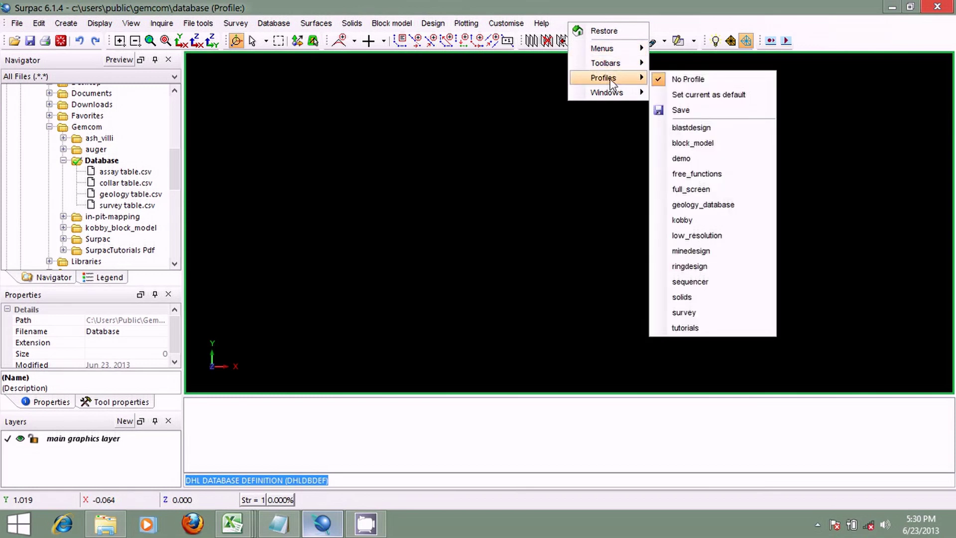
{"action": "left_click", "coordinate": [703, 205]}
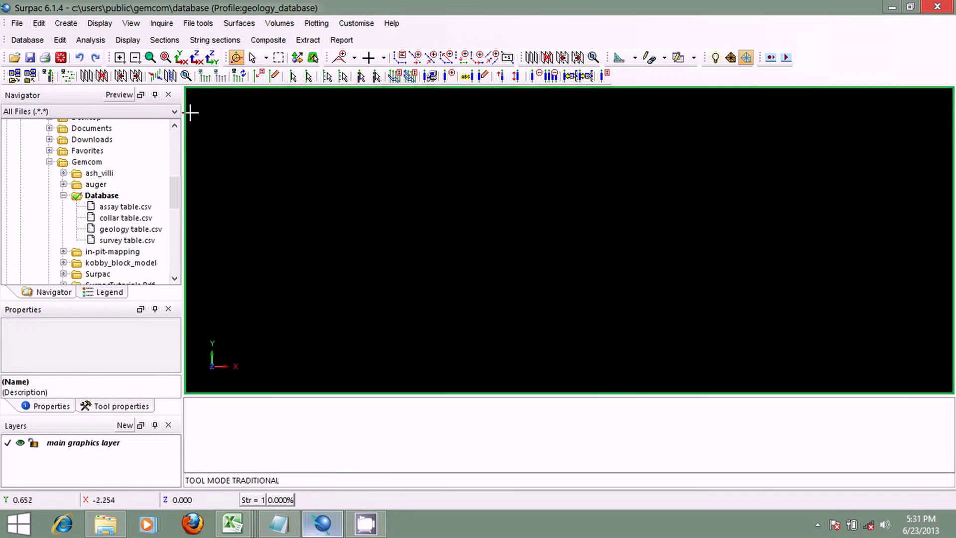
Start a new database named new_database and create its definition in the Database folder.
{"action": "left_click", "coordinate": [28, 40]}
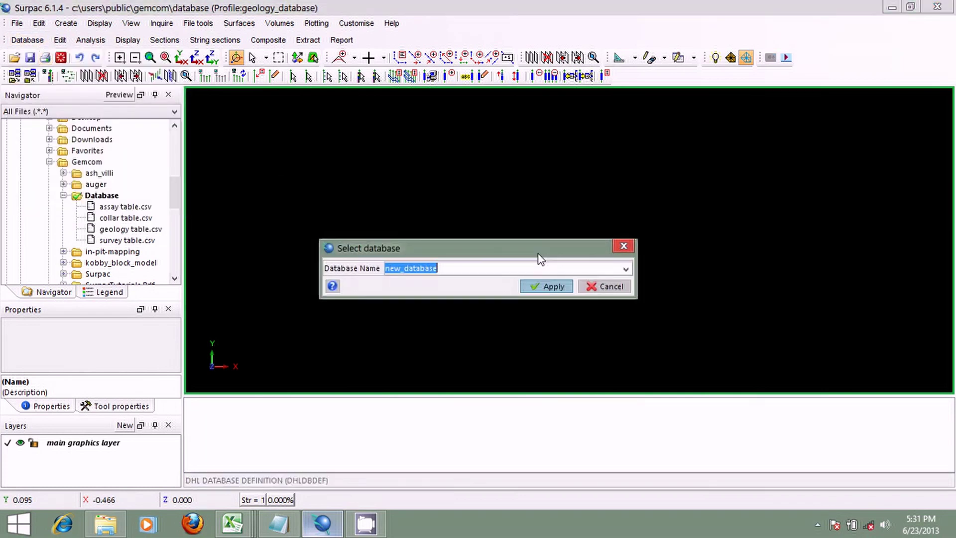
{"action": "key", "text": "BackSpace"}
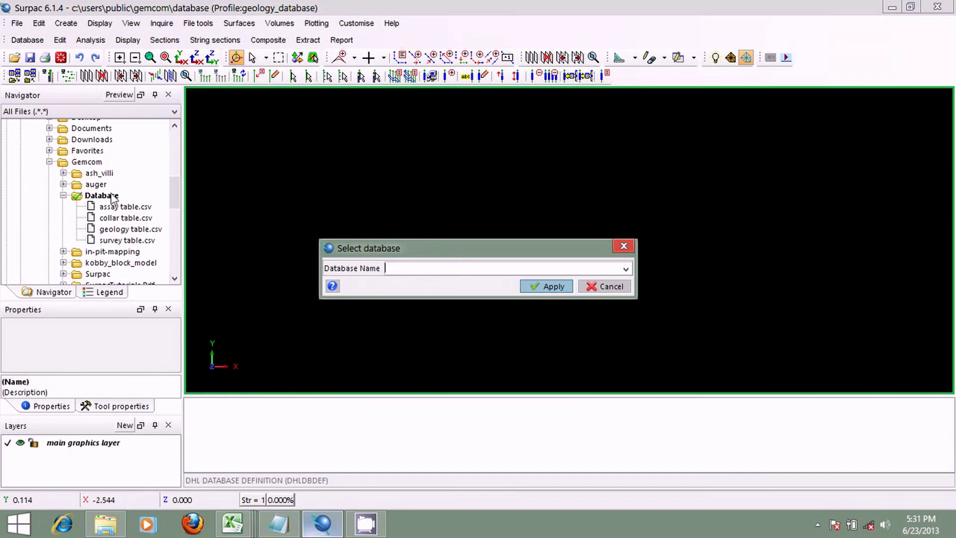
{"action": "left_click", "coordinate": [627, 269]}
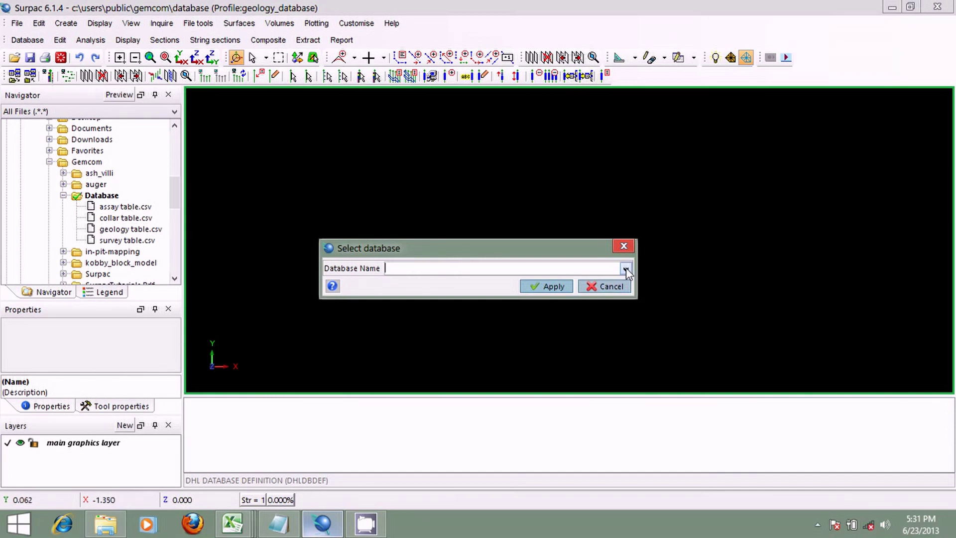
{"action": "left_click", "coordinate": [633, 355]}
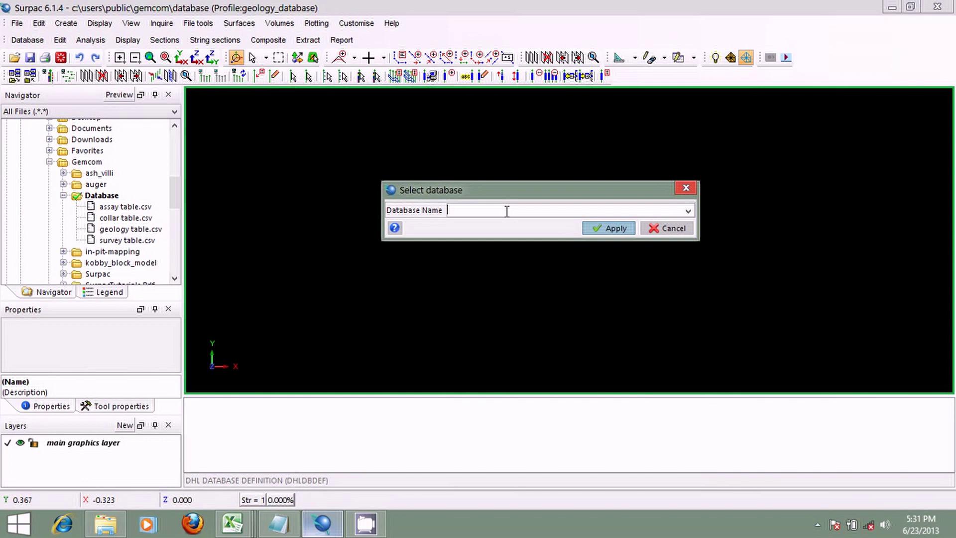
{"action": "type", "text": "new_database"}
{"action": "key", "text": "Return"}
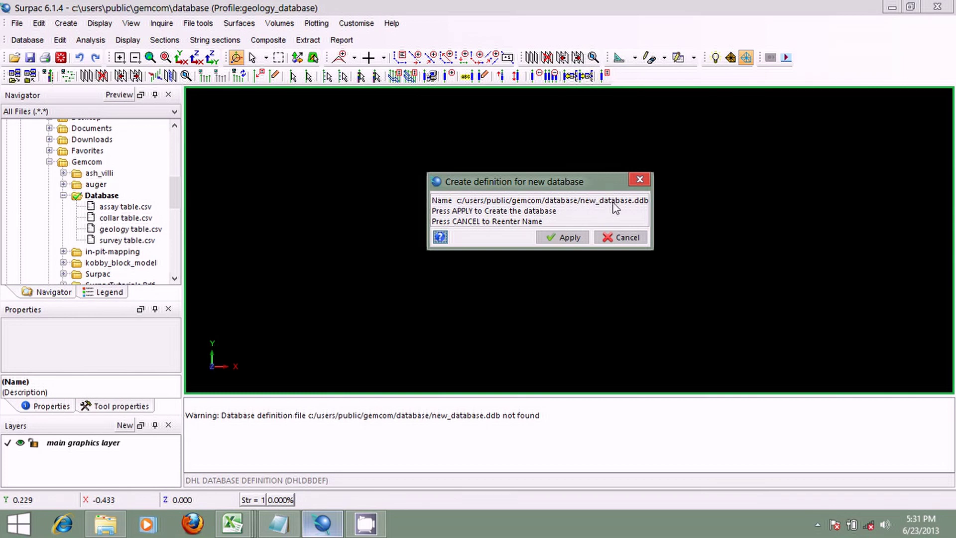
{"action": "left_click", "coordinate": [569, 238]}
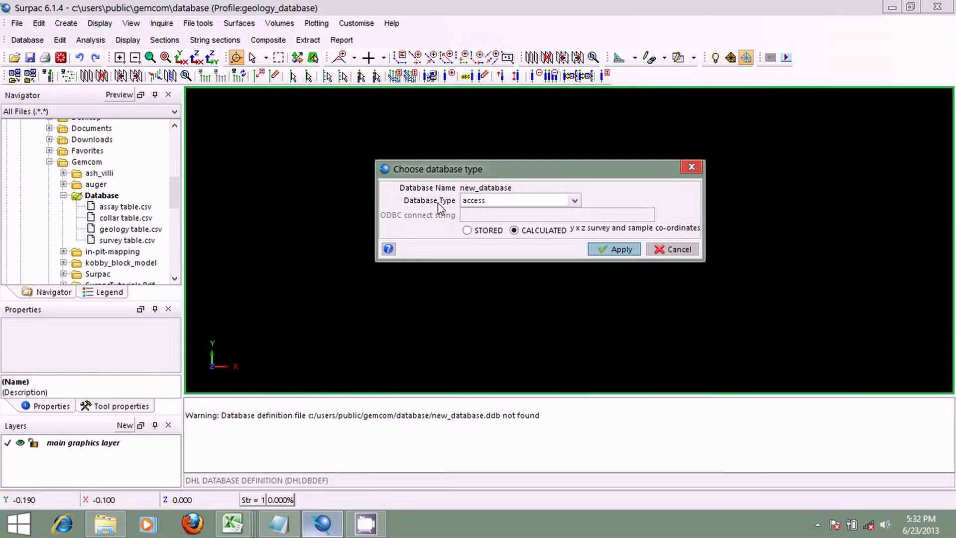
Apply access as the database type with CALCULATED survey and sample coordinates, and dismiss the antivirus update pop-up.
{"action": "left_click", "coordinate": [575, 200]}
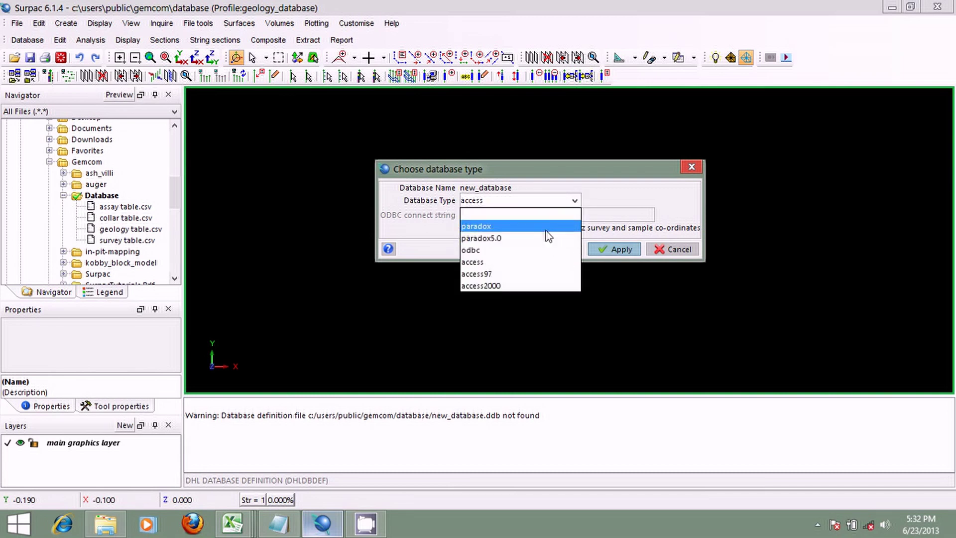
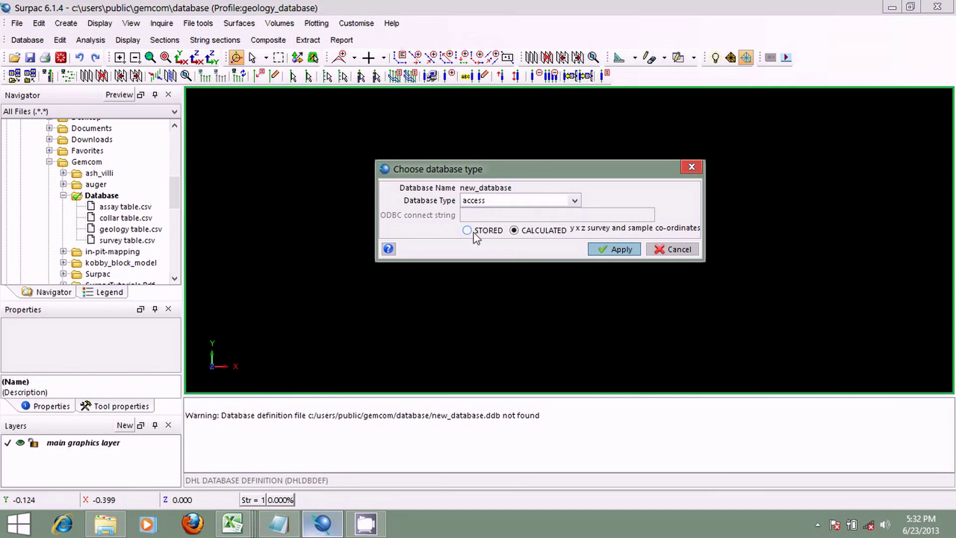
{"action": "left_click", "coordinate": [468, 231]}
{"action": "left_click", "coordinate": [520, 231]}
{"action": "left_click", "coordinate": [468, 231]}
{"action": "left_click", "coordinate": [515, 230]}
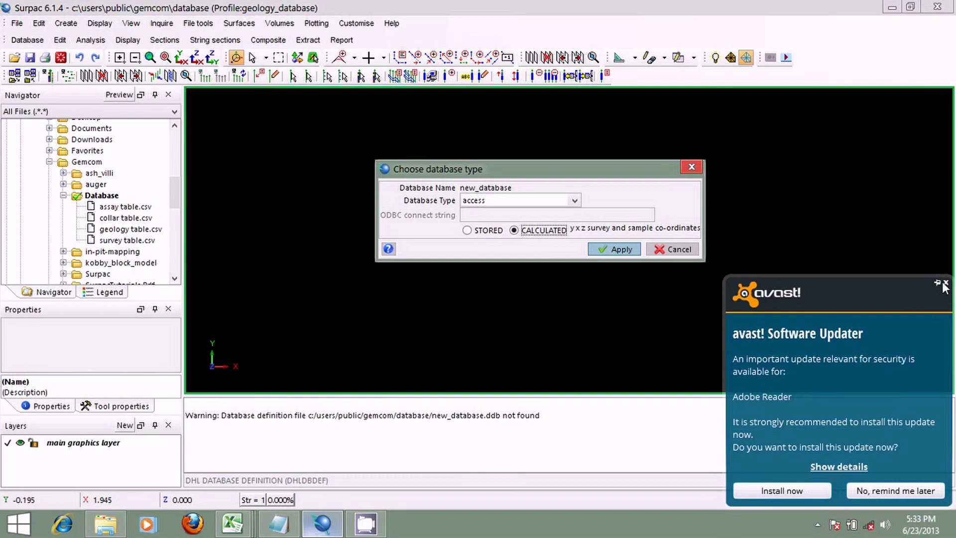
{"action": "left_click", "coordinate": [945, 283]}
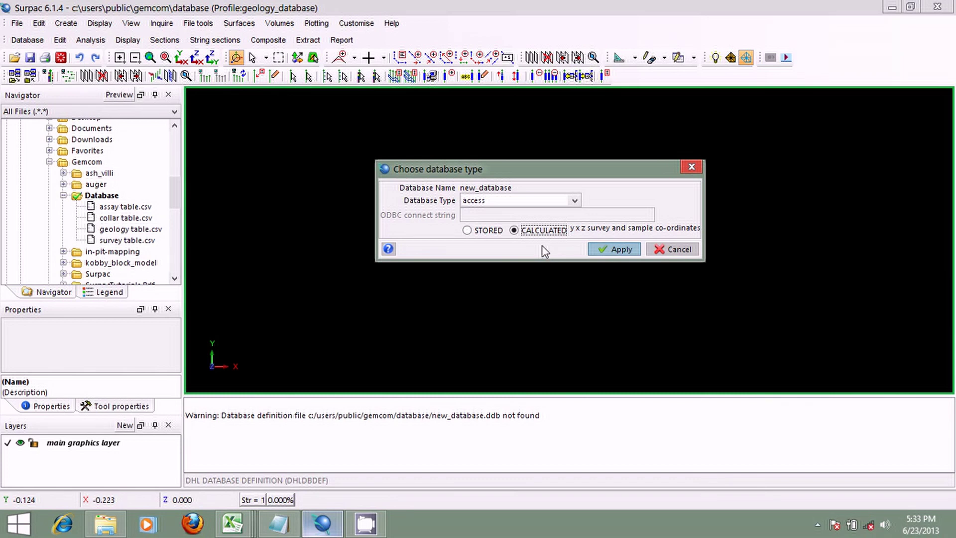
{"action": "left_click", "coordinate": [611, 246]}
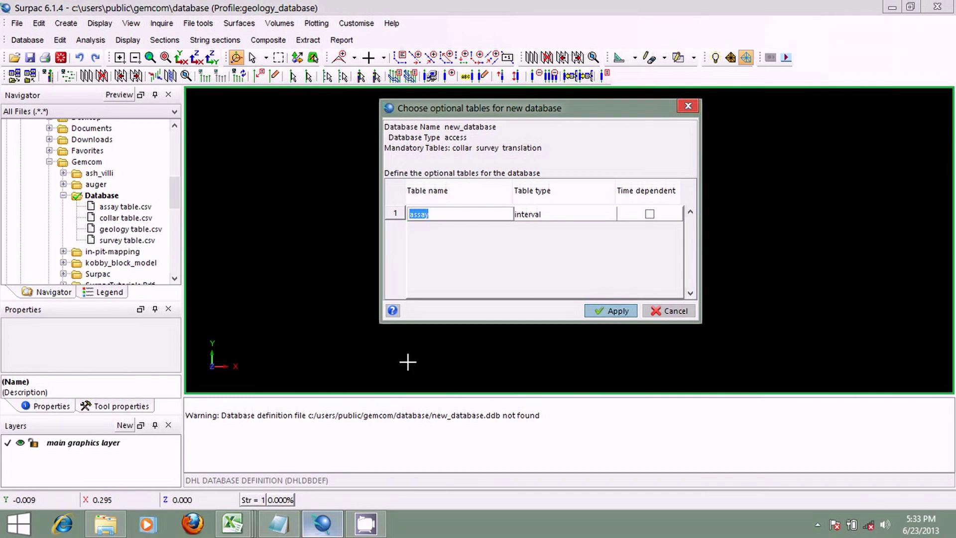
Check the optional tables listed in the geological database notes in Notepad, then return to Surpac's optional tables definition.
{"action": "left_click", "coordinate": [294, 522]}
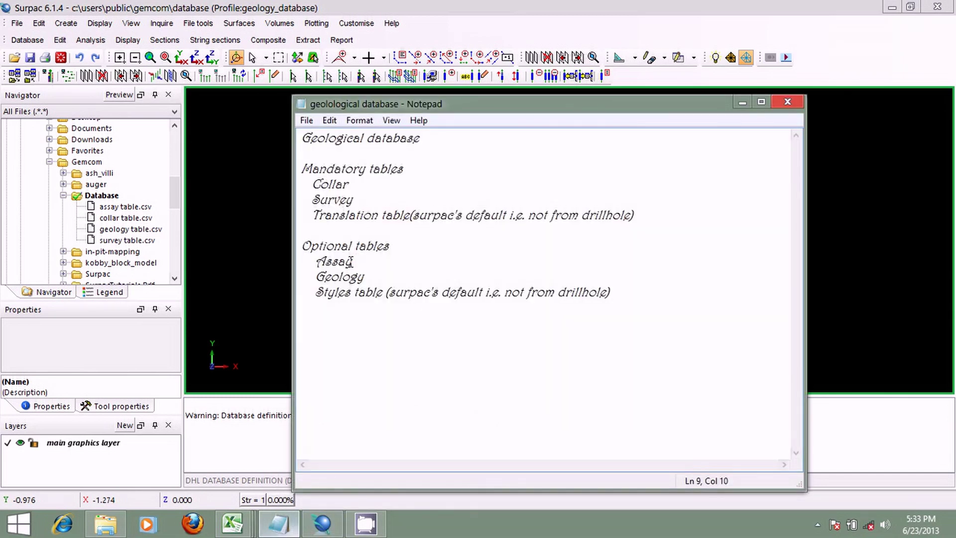
{"action": "left_click_drag", "start_coordinate": [356, 261], "coordinate": [317, 278]}
{"action": "left_click", "coordinate": [365, 277]}
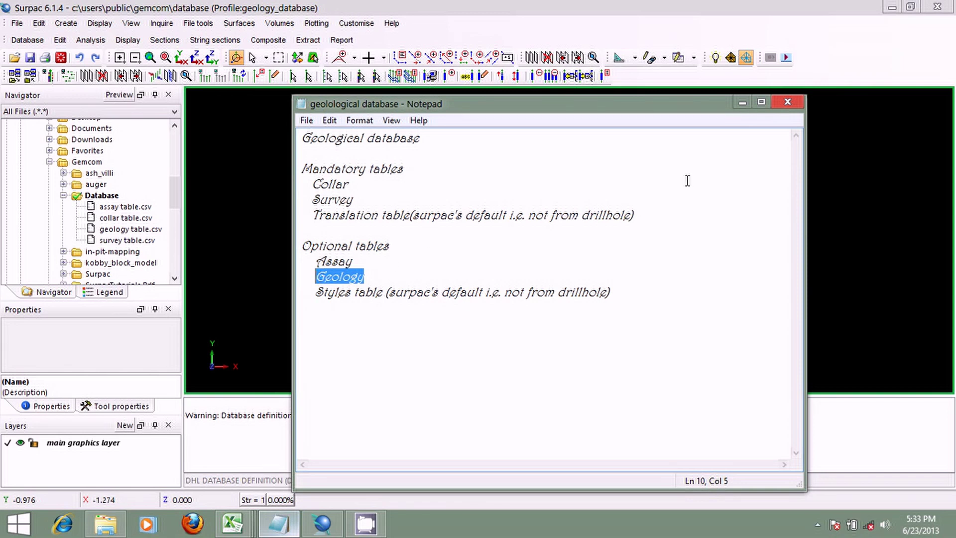
{"action": "left_click", "coordinate": [742, 102]}
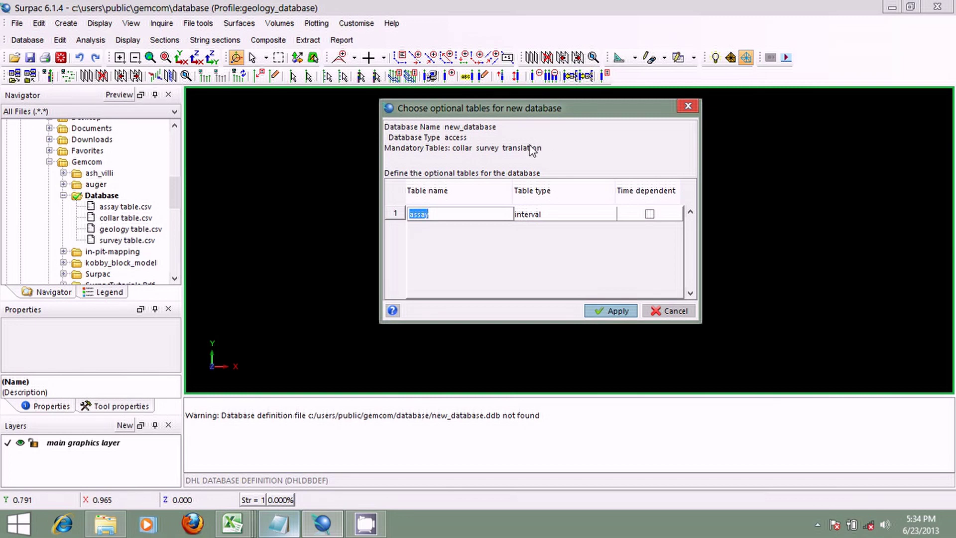
{"action": "left_click", "coordinate": [294, 527]}
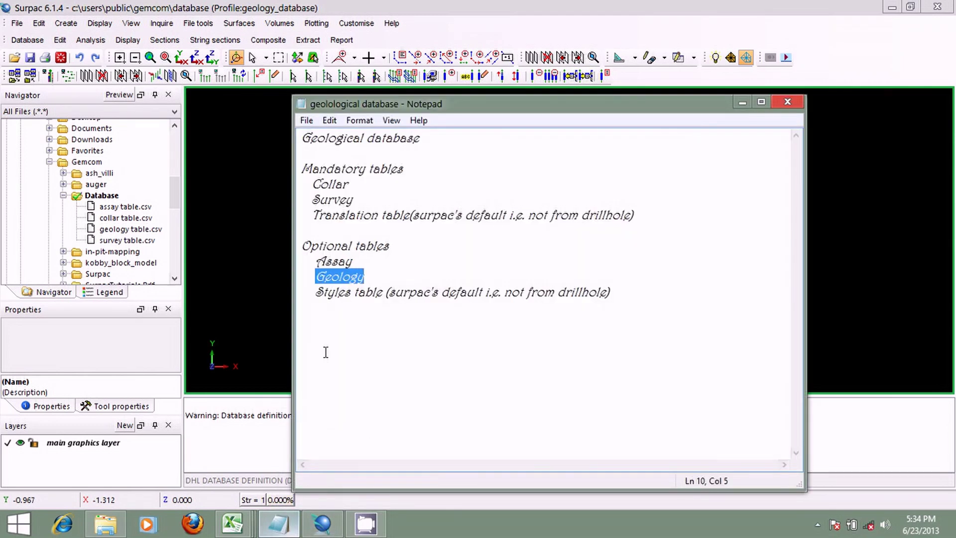
{"action": "left_click", "coordinate": [323, 524]}
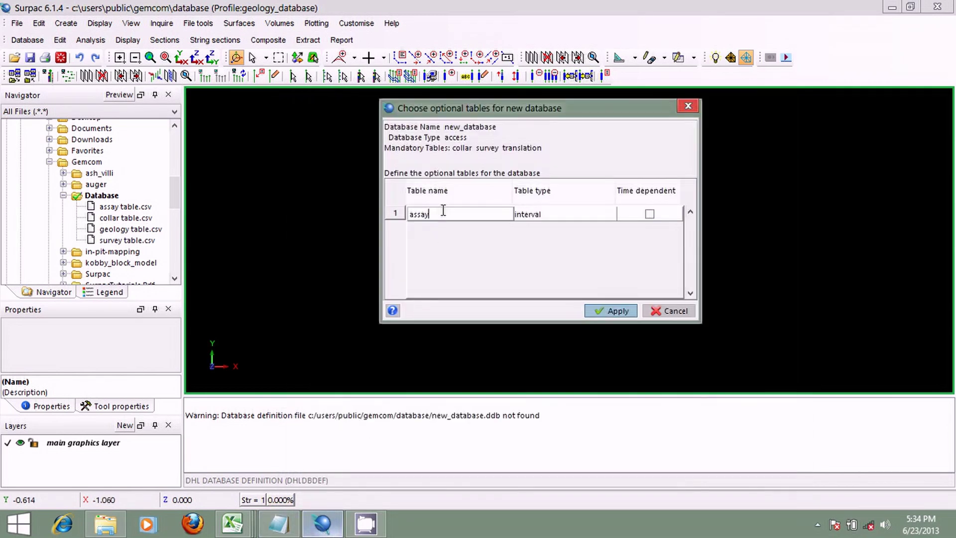
Add a second optional table named geology below the assay table.
{"action": "right_click", "coordinate": [396, 214]}
{"action": "left_click", "coordinate": [416, 234]}
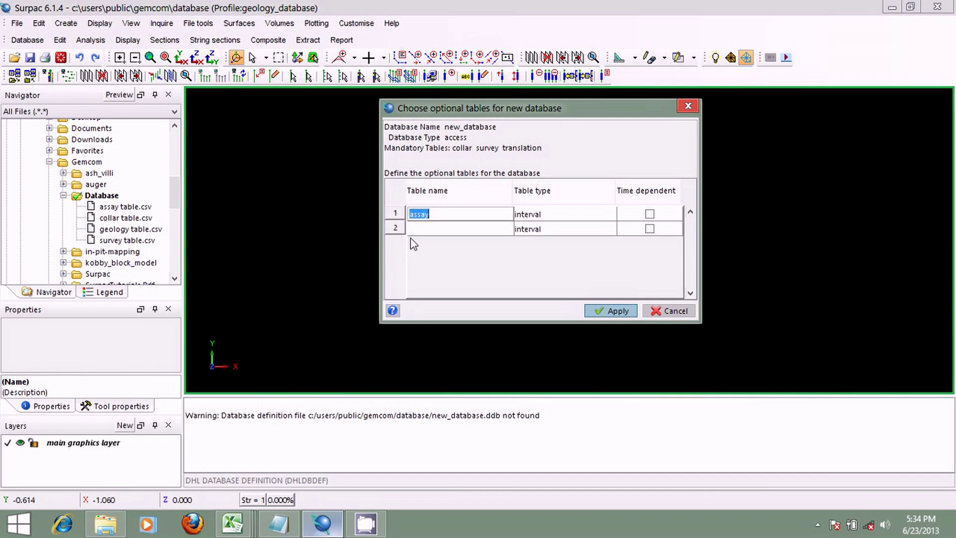
{"action": "left_click", "coordinate": [416, 230]}
{"action": "type", "text": "ge"}
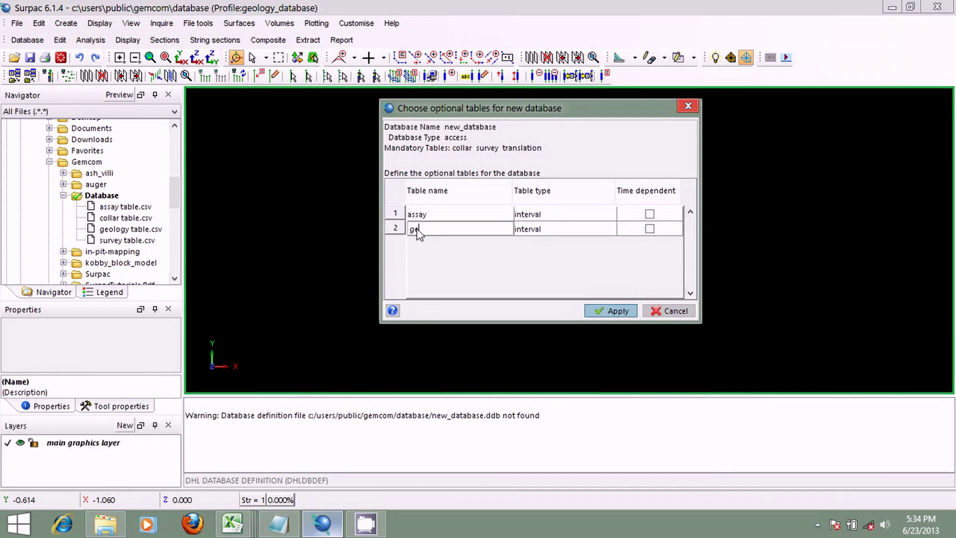
{"action": "type", "text": "ology"}
Compare the table type choices with the mFrom and mTo columns of the assay and geology tables in Excel, then return to Surpac.
{"action": "left_click", "coordinate": [610, 214]}
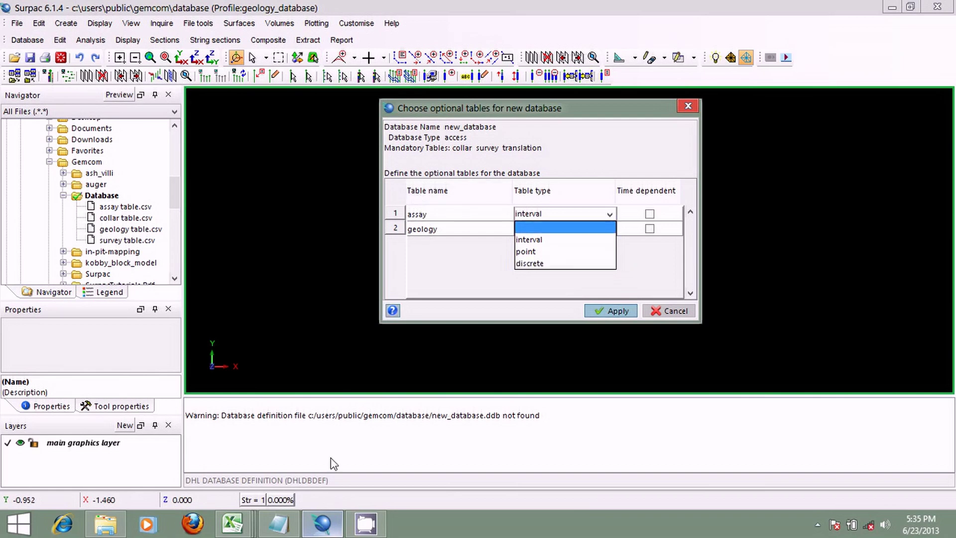
{"action": "left_click", "coordinate": [232, 523]}
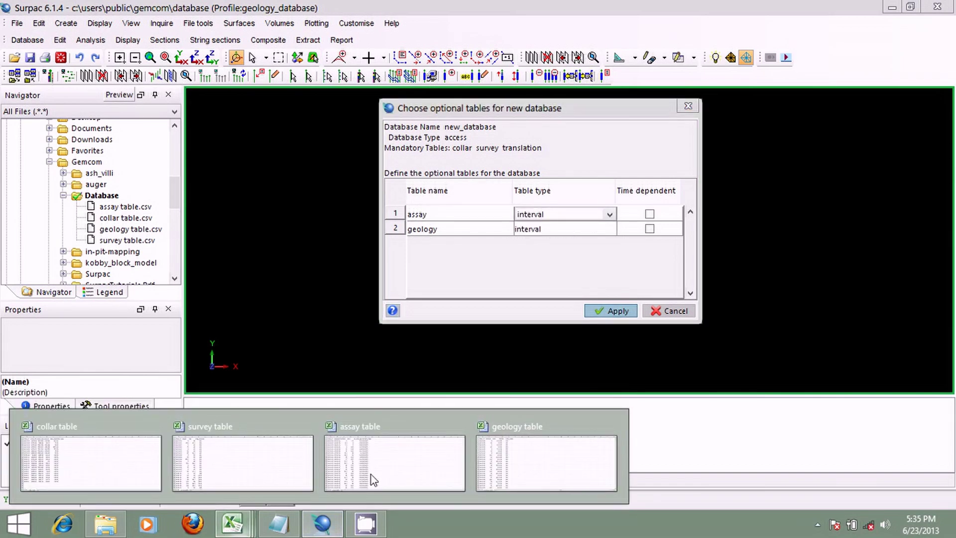
{"action": "left_click", "coordinate": [373, 480]}
{"action": "left_click", "coordinate": [149, 135]}
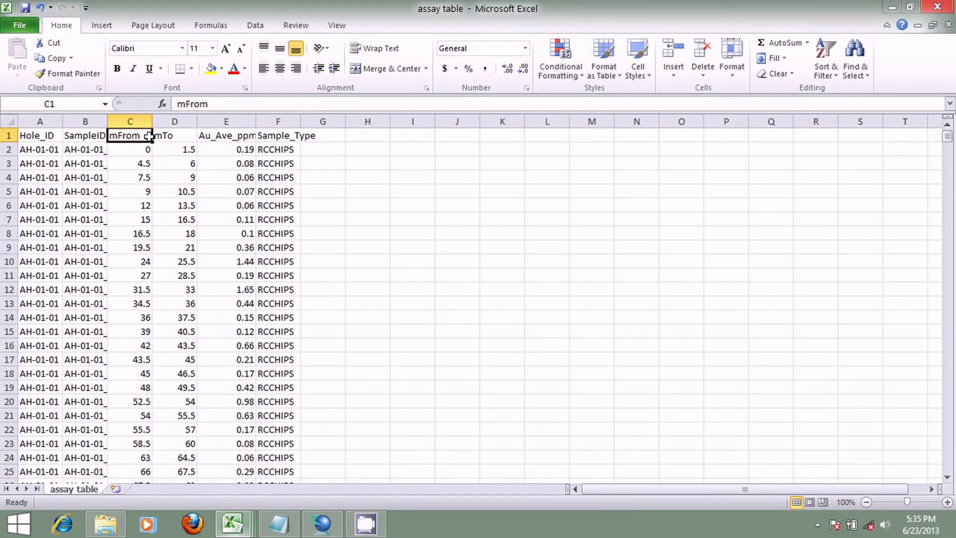
{"action": "left_click", "coordinate": [169, 138]}
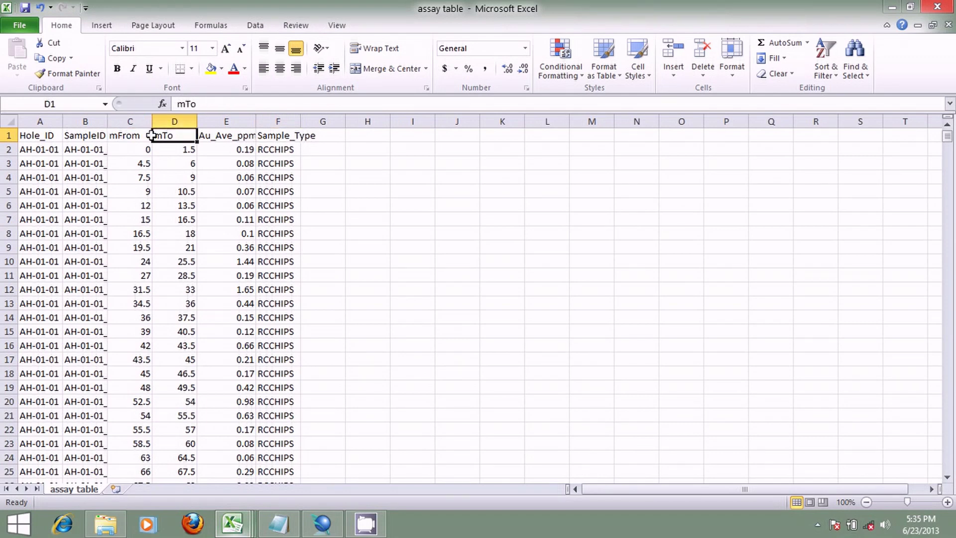
{"action": "left_click", "coordinate": [232, 523]}
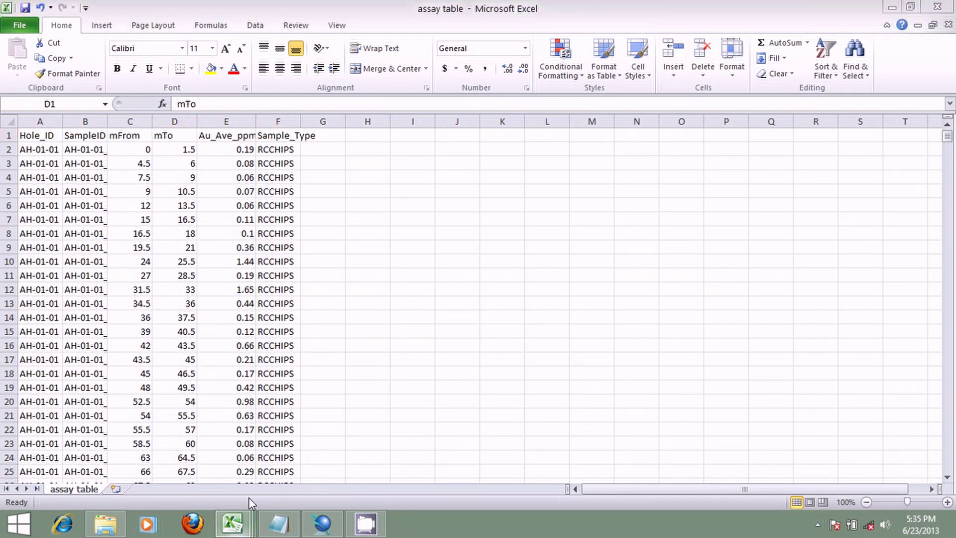
{"action": "left_click", "coordinate": [551, 475]}
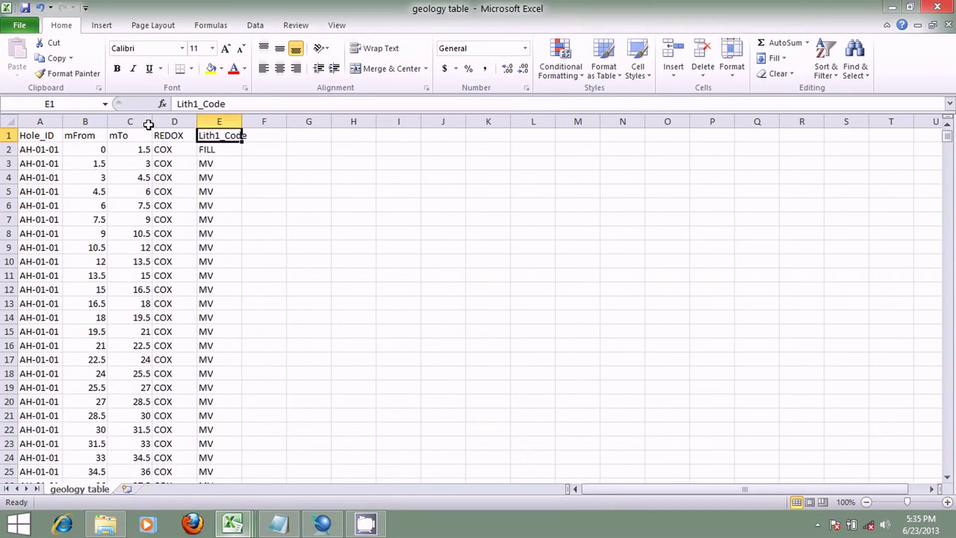
{"action": "left_click", "coordinate": [91, 136]}
{"action": "left_click", "coordinate": [123, 136]}
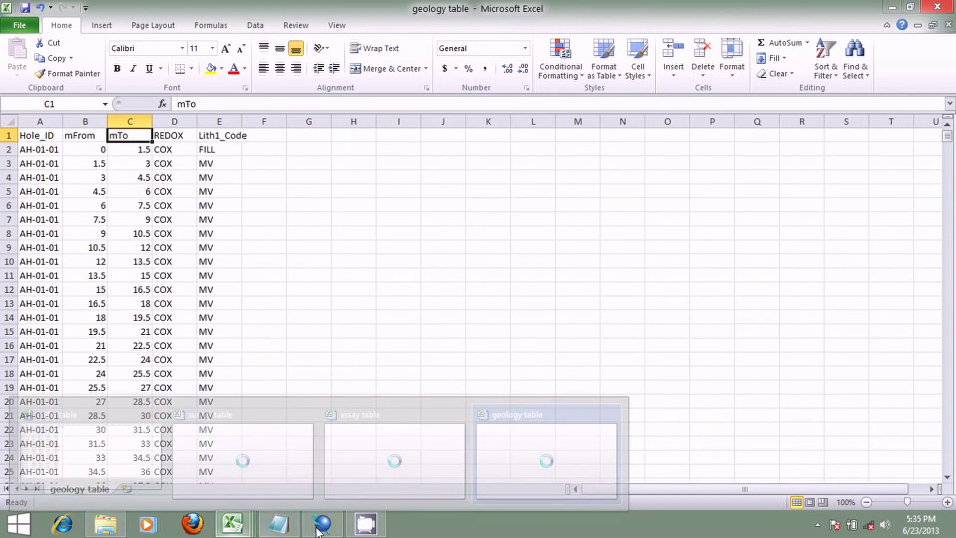
{"action": "left_click", "coordinate": [331, 520]}
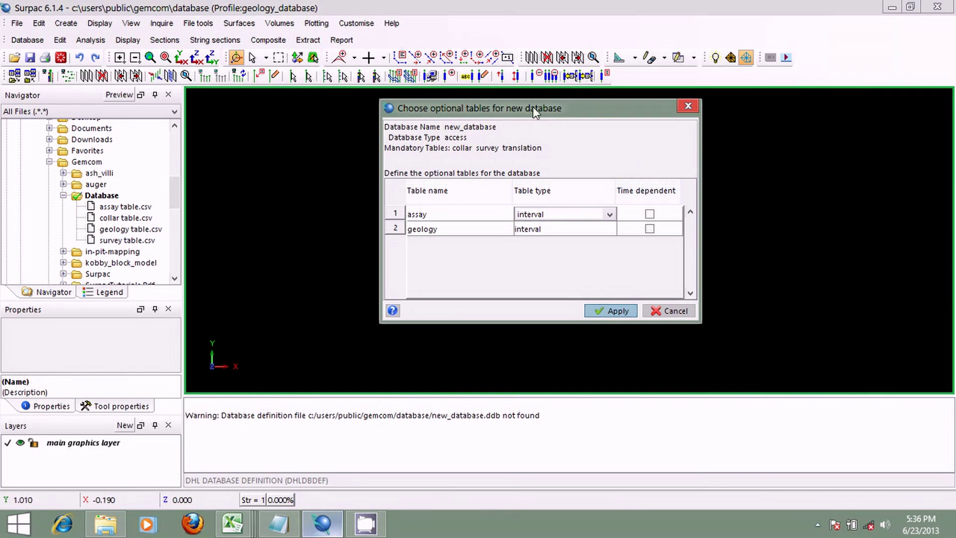
Apply assay and geology as interval-type optional tables and proceed to defining the fields of all tables.
{"action": "mouse_move", "coordinate": [529, 108]}
{"action": "left_mouse_down"}
{"action": "mouse_move", "coordinate": [562, 109]}
{"action": "mouse_move", "coordinate": [547, 116]}
{"action": "left_mouse_up"}
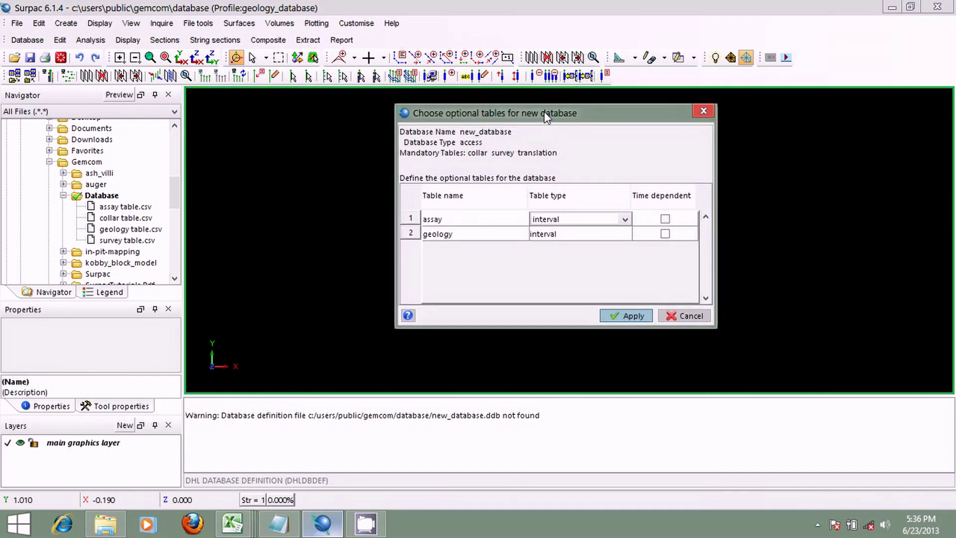
{"action": "left_click", "coordinate": [666, 219]}
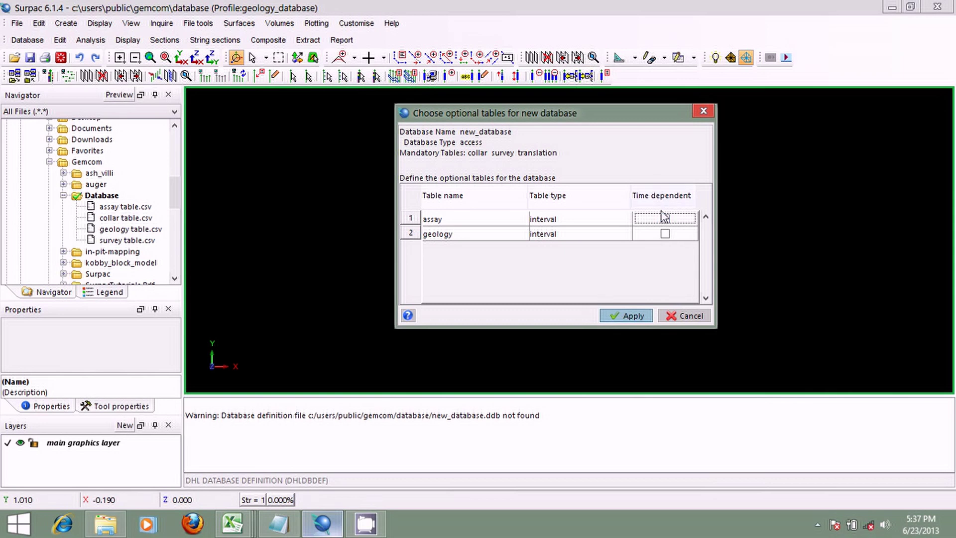
{"action": "left_click", "coordinate": [626, 317]}
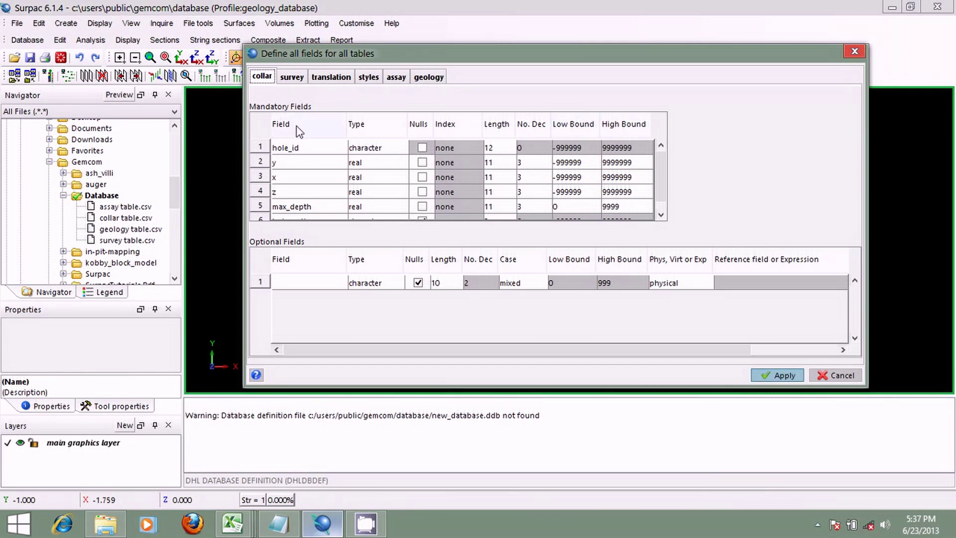
Review the collar table's columns from Hole_ID to Hole_Type in Excel for comparison with Surpac's mandatory collar fields, then return to Surpac.
{"action": "left_click", "coordinate": [234, 524]}
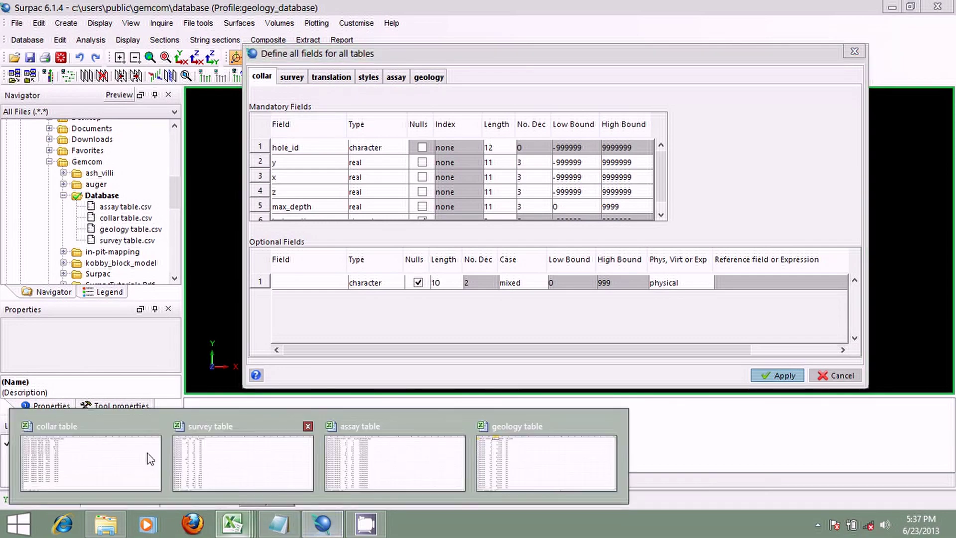
{"action": "left_click", "coordinate": [93, 451]}
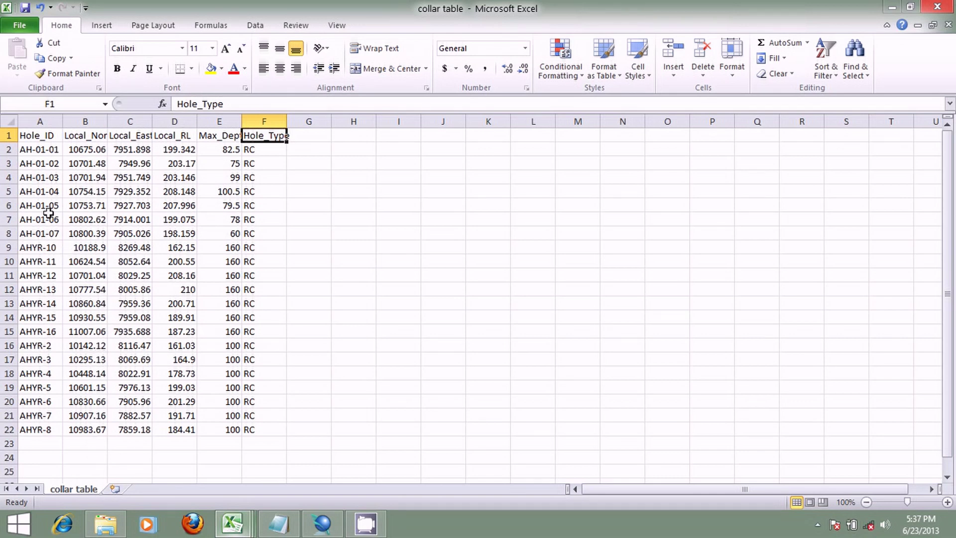
{"action": "left_click", "coordinate": [42, 150]}
{"action": "left_click", "coordinate": [75, 136]}
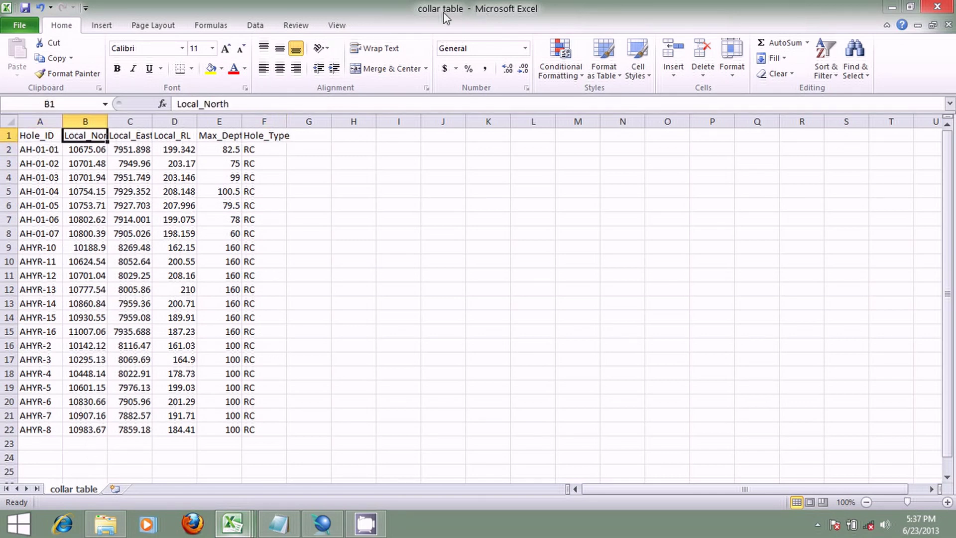
{"action": "left_click", "coordinate": [47, 133]}
{"action": "left_click", "coordinate": [99, 137]}
{"action": "left_click", "coordinate": [145, 138]}
{"action": "left_click", "coordinate": [182, 137]}
{"action": "left_click", "coordinate": [207, 139]}
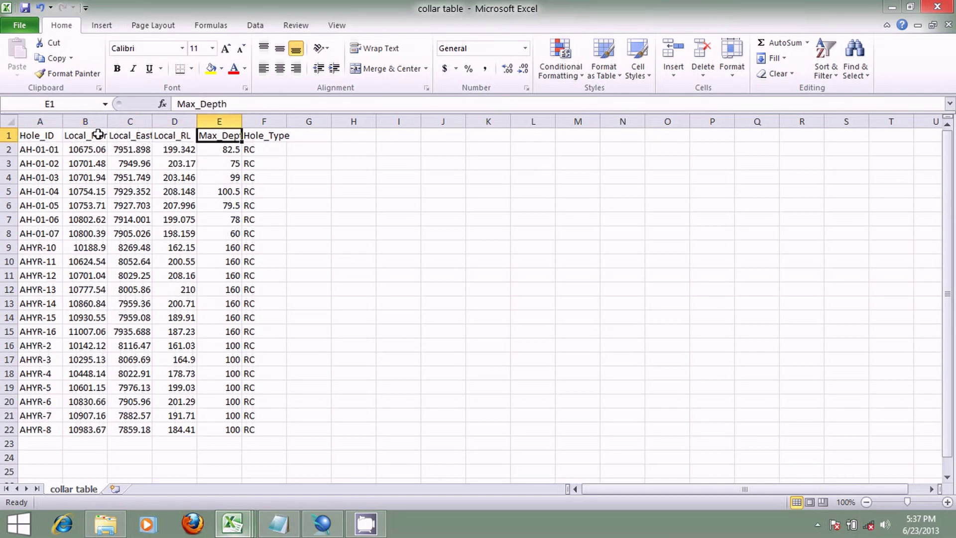
{"action": "left_click", "coordinate": [143, 148]}
{"action": "left_click", "coordinate": [176, 151]}
{"action": "left_click", "coordinate": [211, 139]}
{"action": "left_click", "coordinate": [276, 139]}
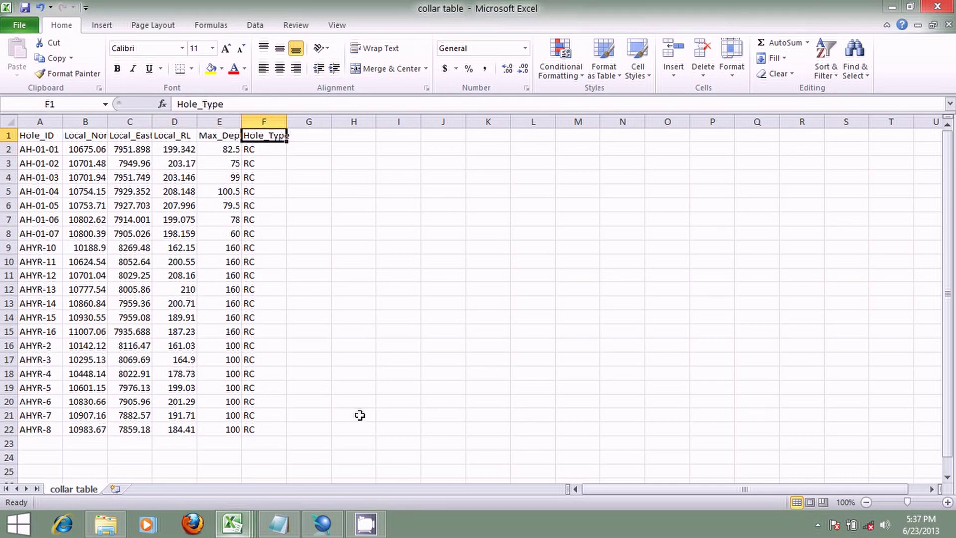
{"action": "left_click", "coordinate": [325, 523]}
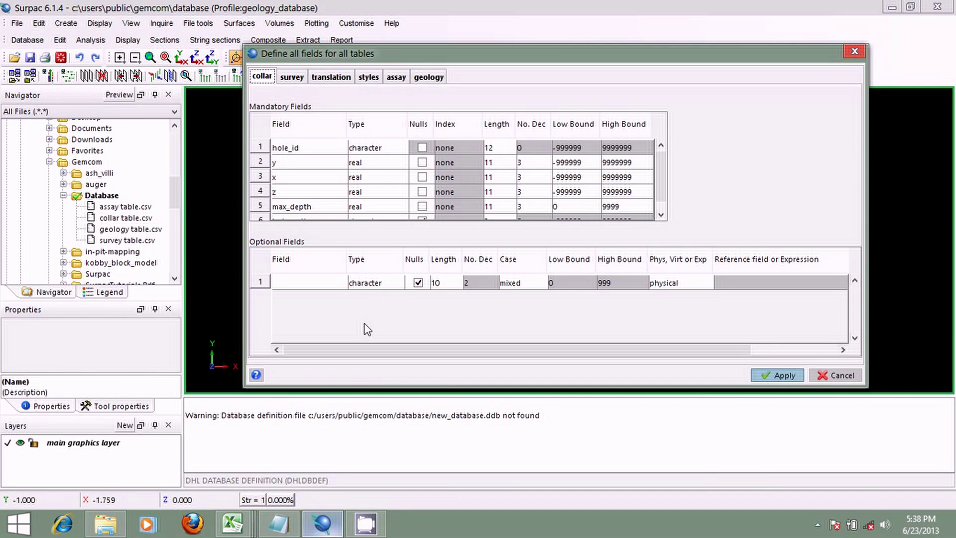
Compare the data types offered for optional collar fields with the Hole_ID values in Excel's collar table, then return to Surpac.
{"action": "left_click", "coordinate": [402, 284]}
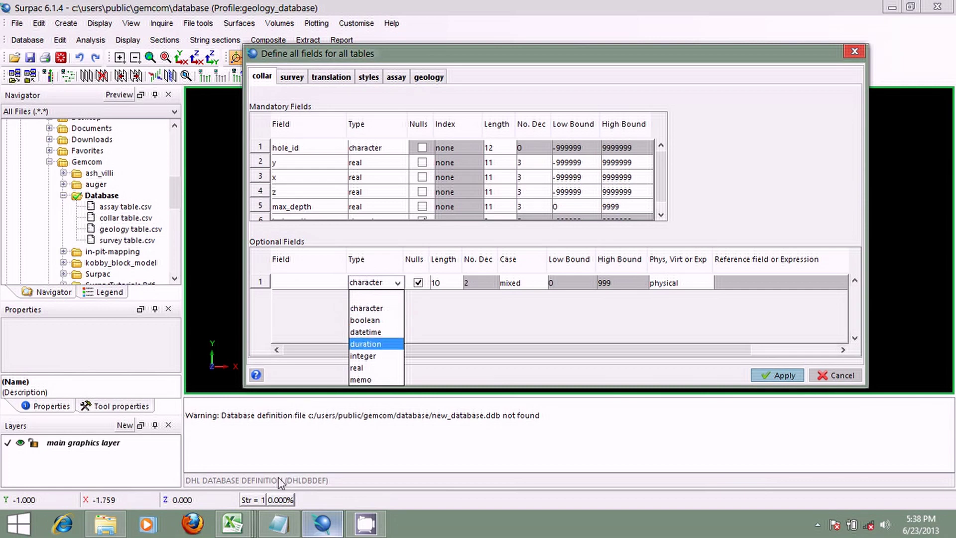
{"action": "left_click", "coordinate": [232, 522]}
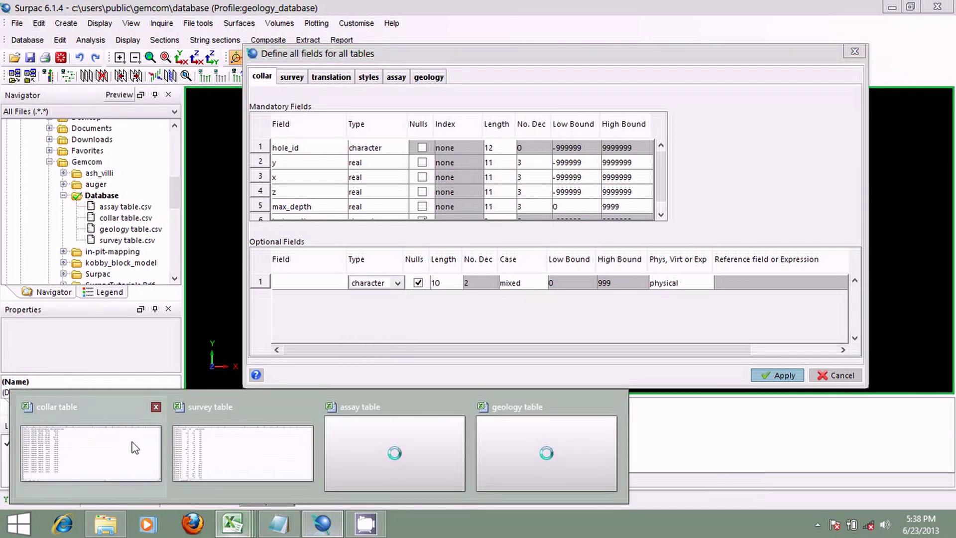
{"action": "left_click", "coordinate": [132, 446]}
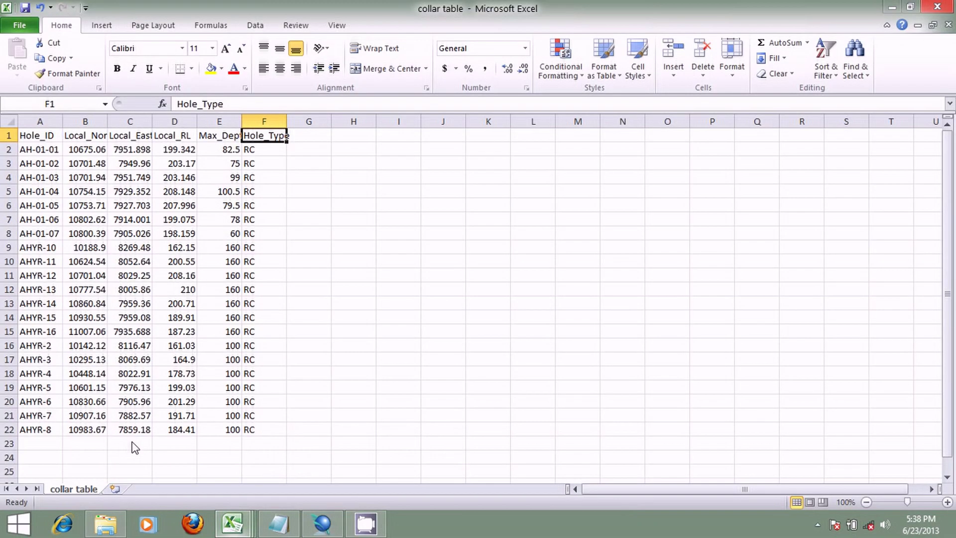
{"action": "left_click", "coordinate": [36, 152]}
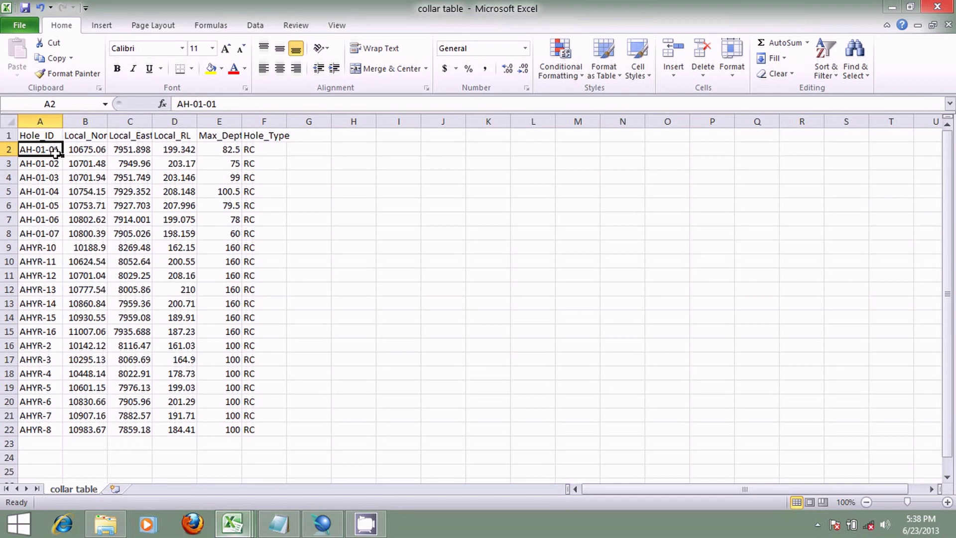
{"action": "left_click", "coordinate": [322, 524]}
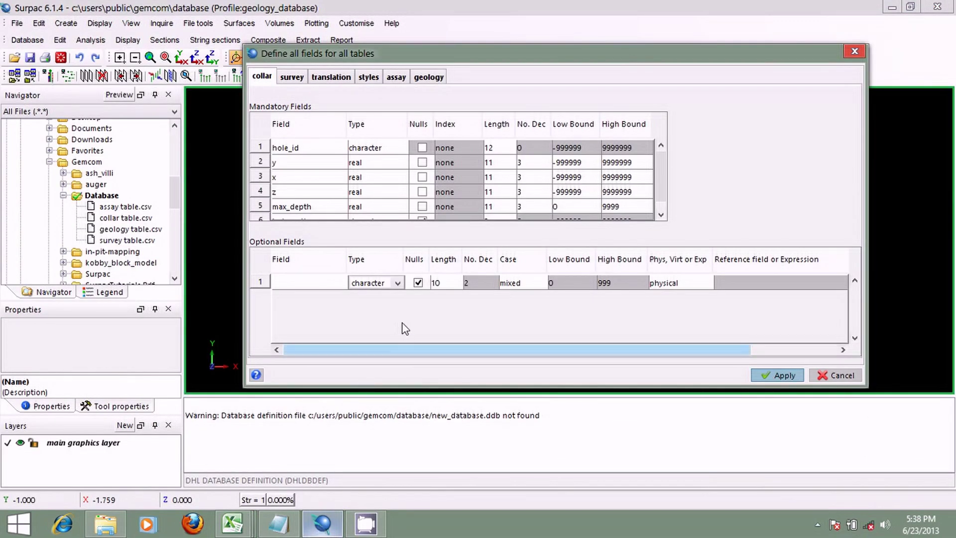
Examine the data types offered for the optional collar field, and try allowing nulls for the mandatory y field before disallowing them again.
{"action": "left_click", "coordinate": [396, 282]}
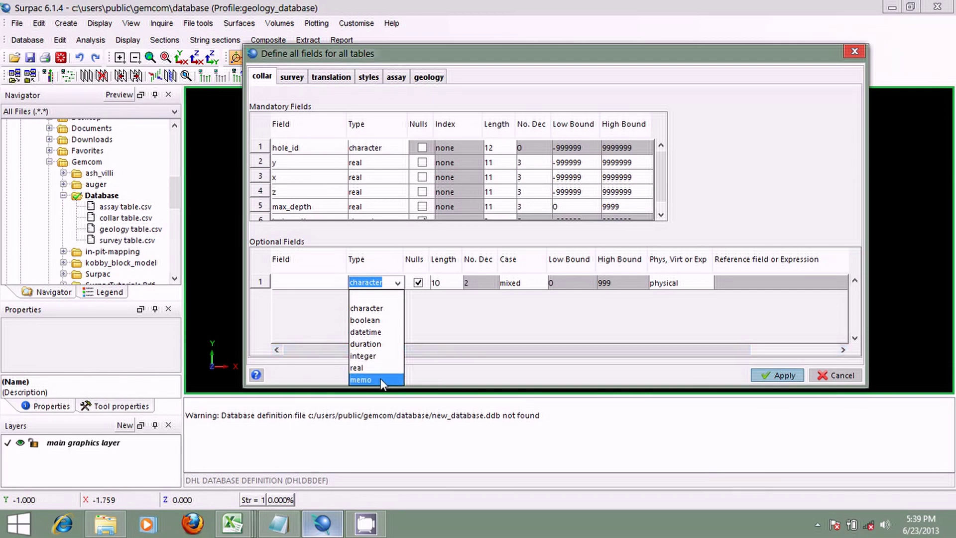
{"action": "left_click", "coordinate": [466, 326]}
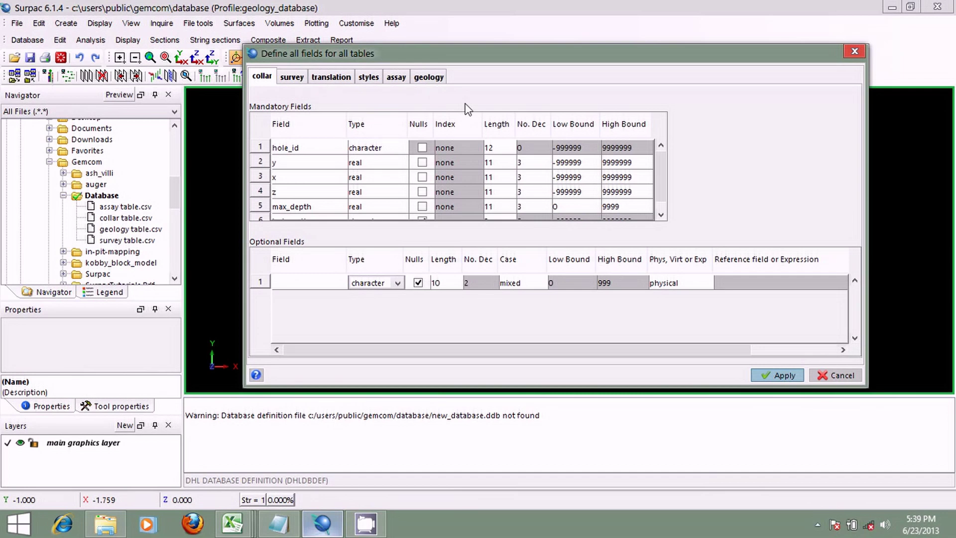
{"action": "left_click", "coordinate": [422, 162]}
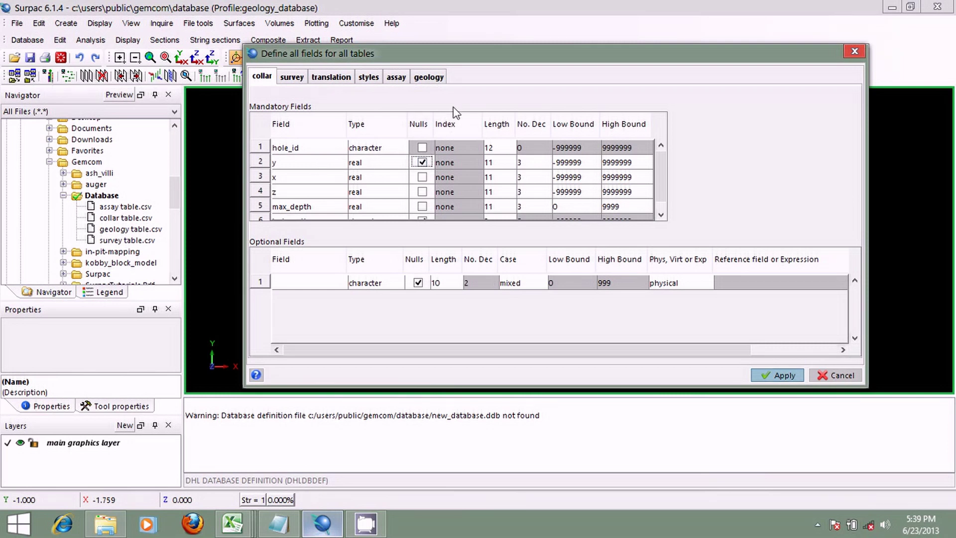
{"action": "left_click", "coordinate": [423, 163]}
Recheck the collar table's columns in Excel, then return to Surpac and show the survey table's field definitions.
{"action": "left_click", "coordinate": [233, 523]}
{"action": "left_click", "coordinate": [122, 455]}
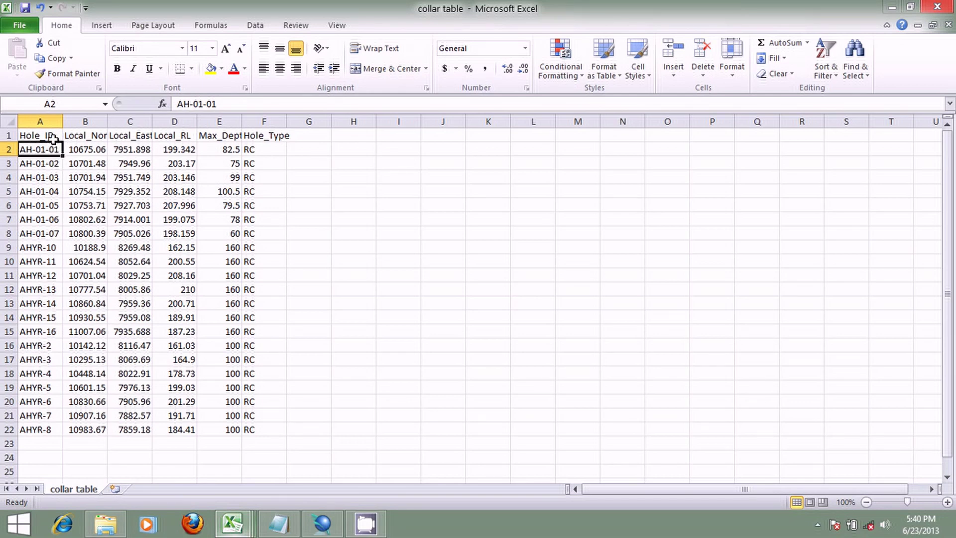
{"action": "left_click", "coordinate": [321, 522]}
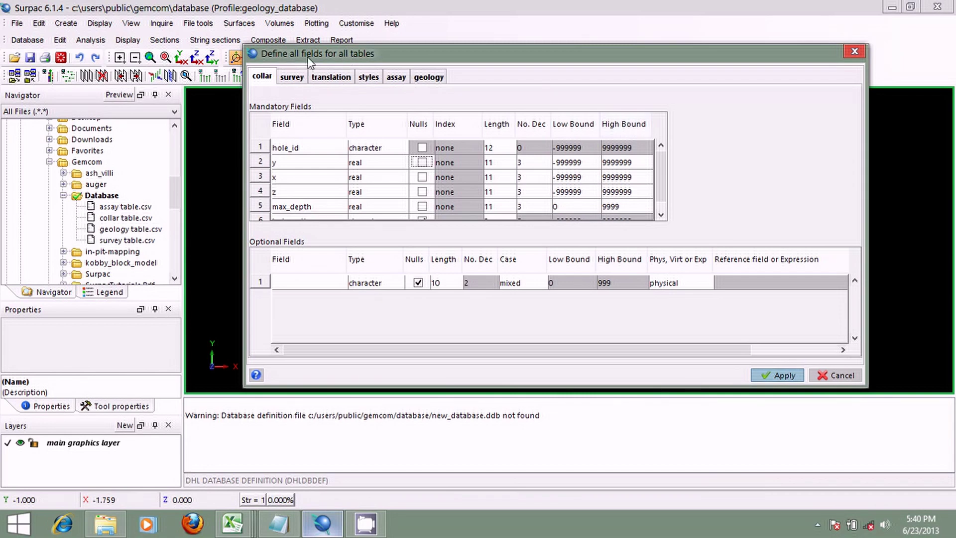
{"action": "left_click", "coordinate": [290, 80]}
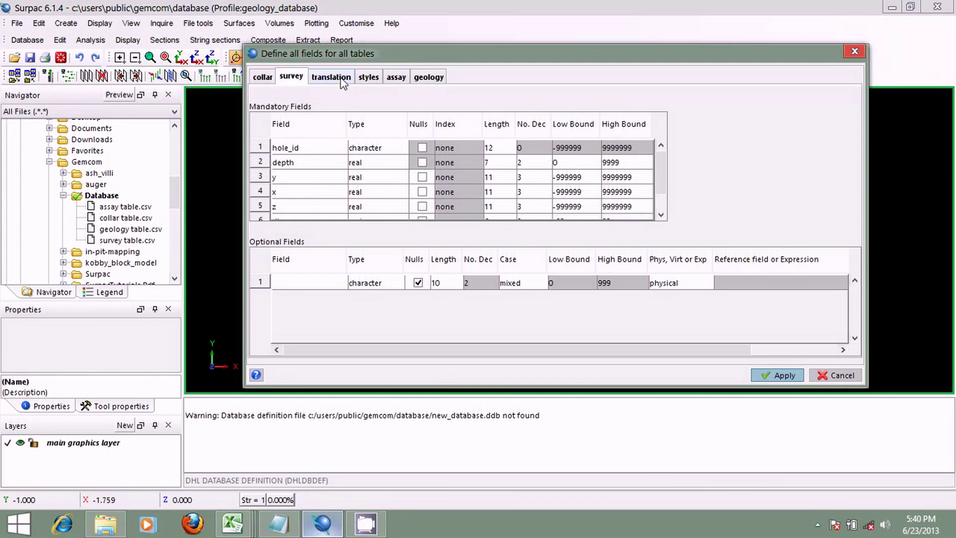
Look through the field definitions of the translation, styles, assay and geology tables, then return to the collar table's fields.
{"action": "left_click", "coordinate": [343, 80]}
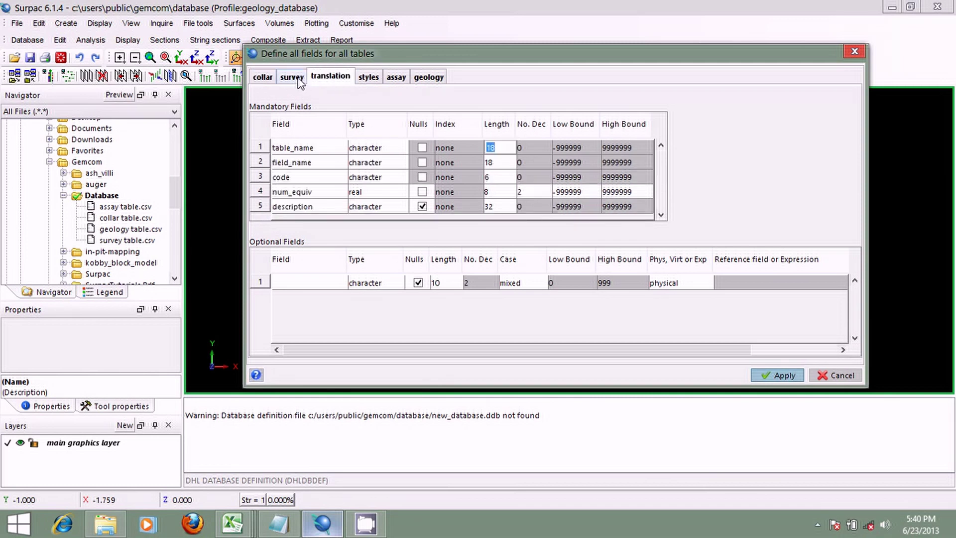
{"action": "left_click", "coordinate": [369, 78]}
{"action": "left_click", "coordinate": [396, 78]}
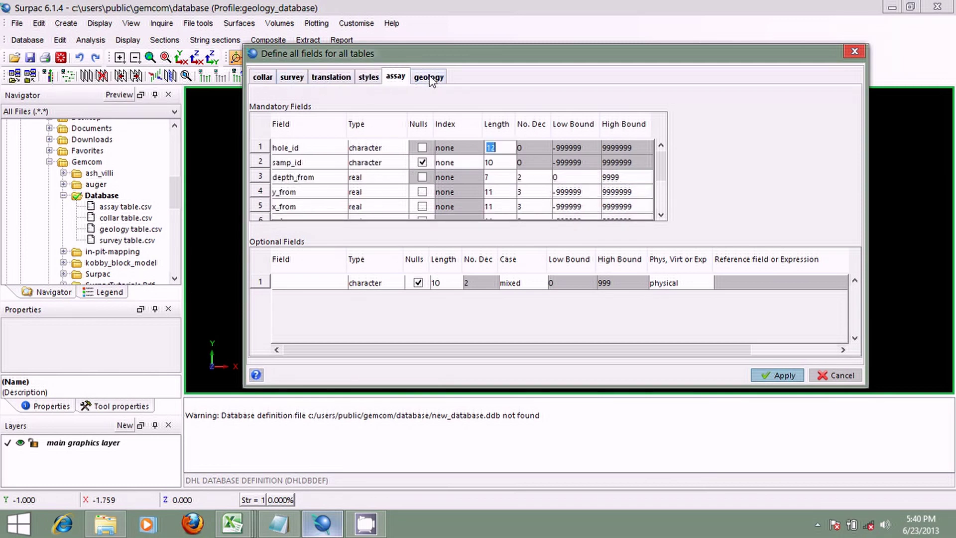
{"action": "left_click", "coordinate": [431, 80]}
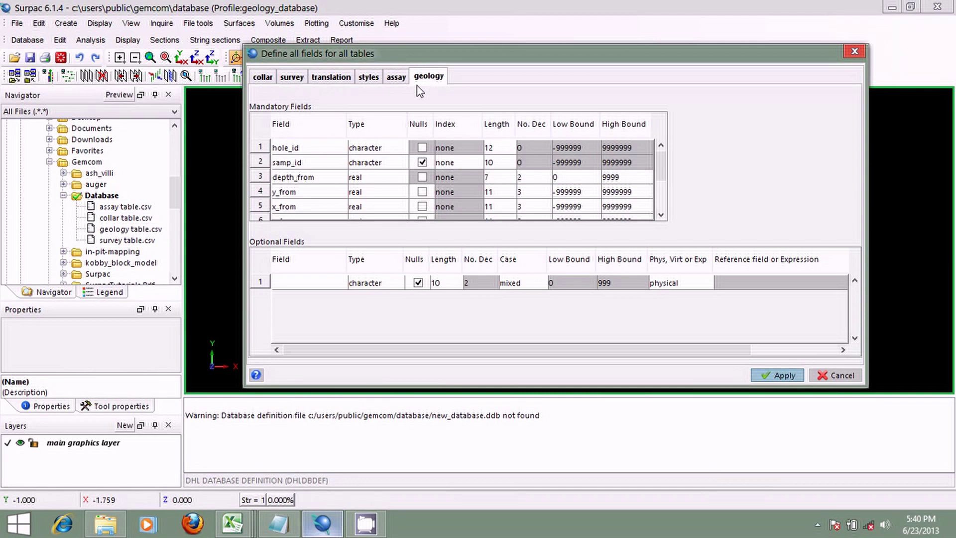
{"action": "left_click", "coordinate": [264, 79]}
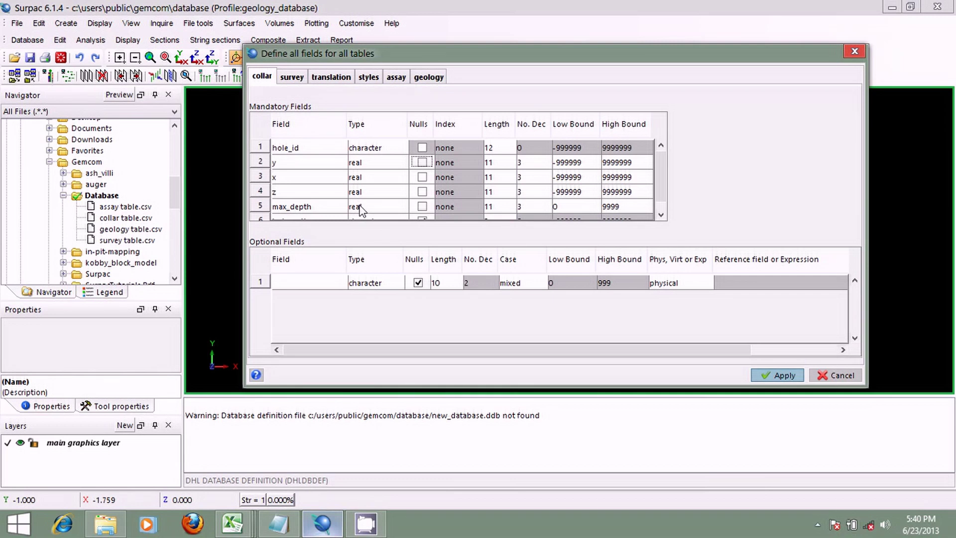
Set the collar table's mandatory field lengths to 30 for hole_id and 15 for y, x, z and max_depth.
{"action": "left_click", "coordinate": [502, 148]}
{"action": "type", "text": "30"}
{"action": "left_click", "coordinate": [499, 163]}
{"action": "type", "text": "15"}
{"action": "key", "text": "Return"}
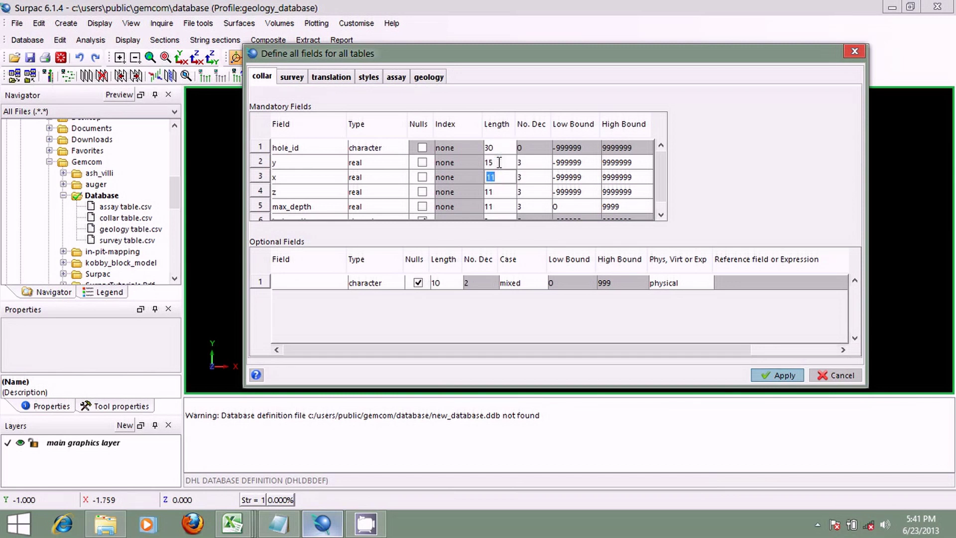
{"action": "type", "text": "15"}
{"action": "key", "text": "Return"}
{"action": "type", "text": "15"}
{"action": "key", "text": "Return"}
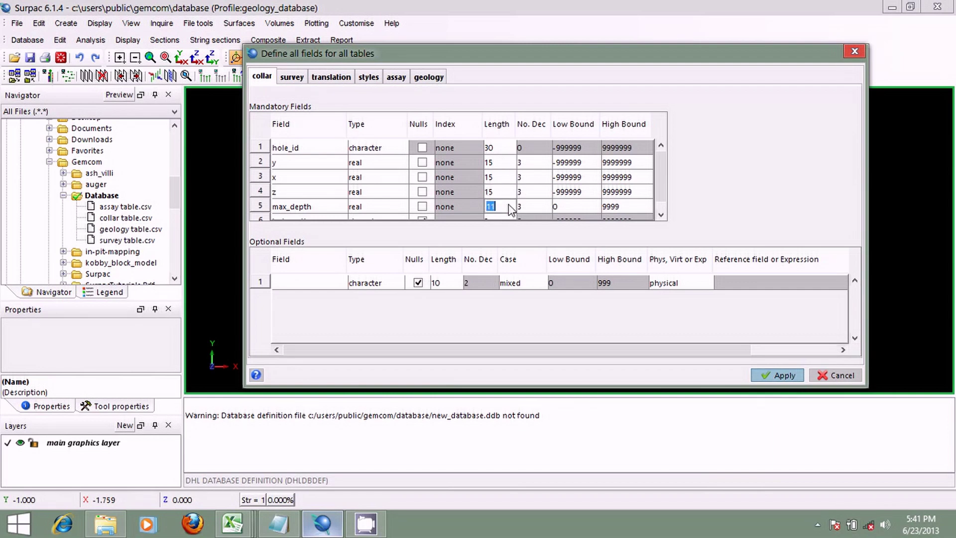
{"action": "type", "text": "15"}
{"action": "key", "text": "Return"}
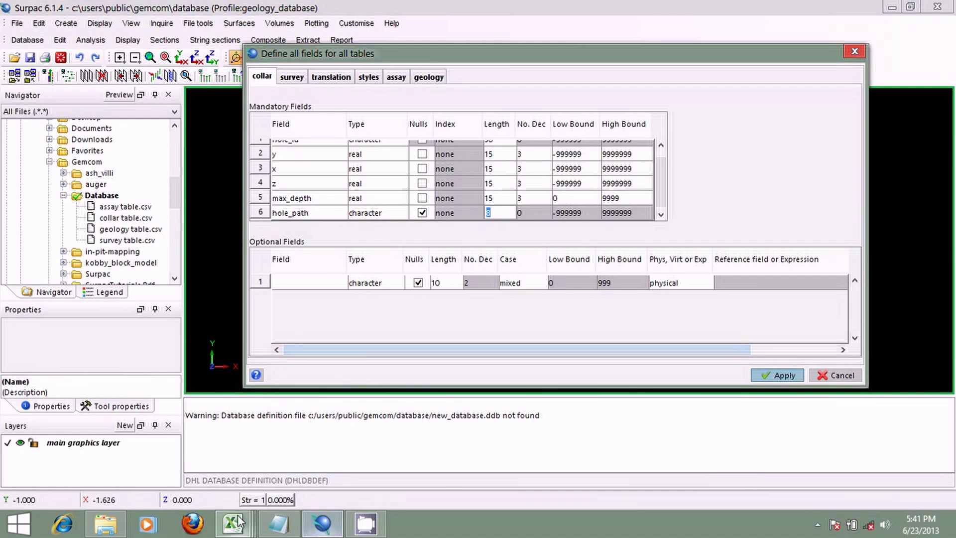
Examine the Hole_Type column of the collar table in Excel, then return to Surpac.
{"action": "mouse_move", "coordinate": [235, 523]}
{"action": "left_click", "coordinate": [126, 455]}
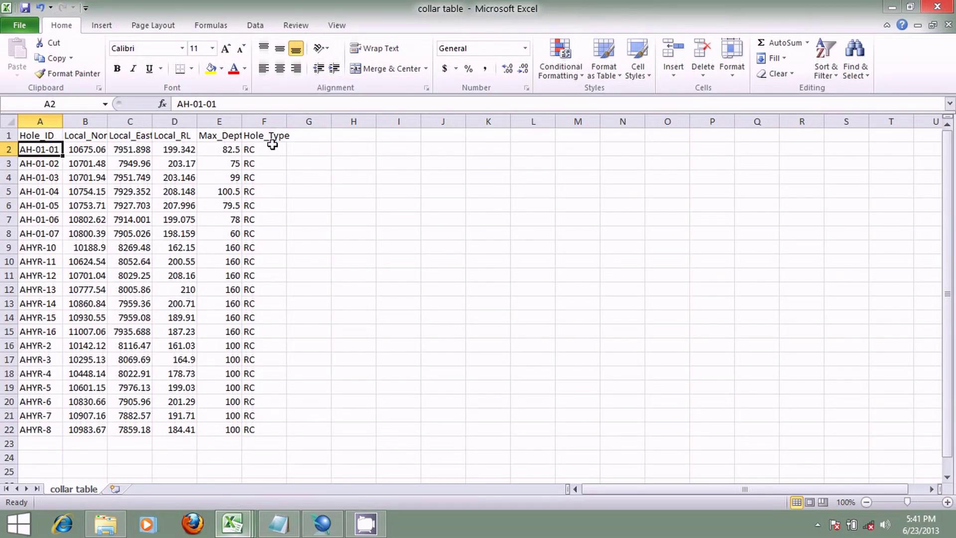
{"action": "left_click", "coordinate": [314, 533]}
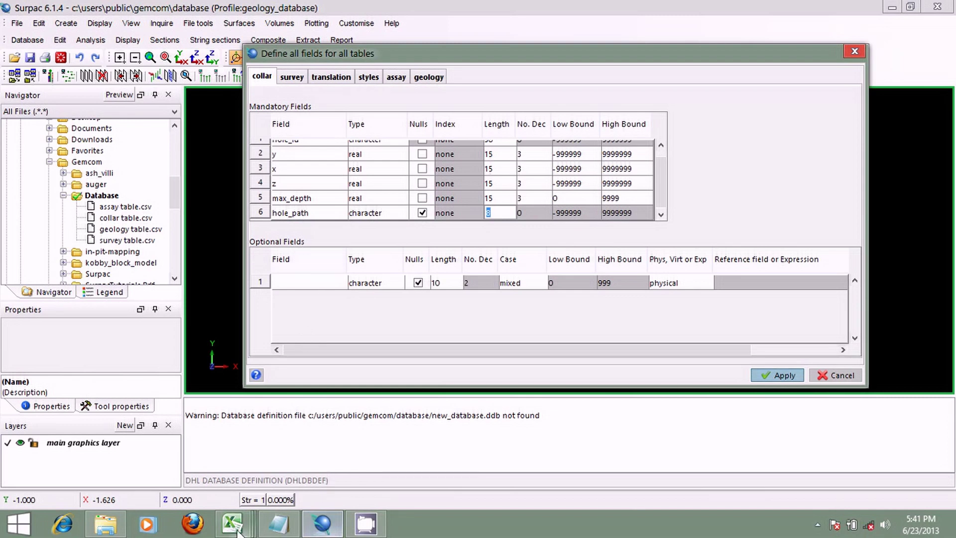
{"action": "mouse_move", "coordinate": [232, 523]}
{"action": "left_click", "coordinate": [120, 452]}
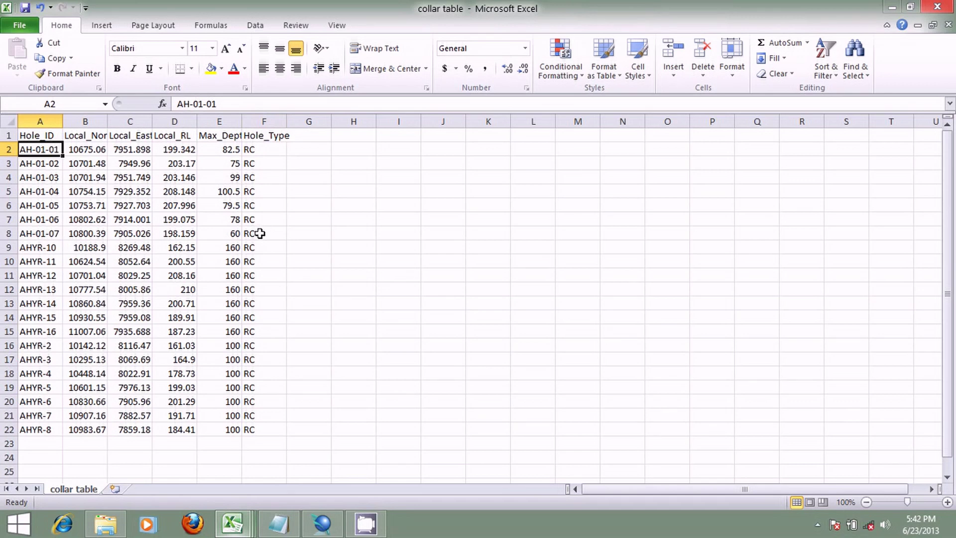
{"action": "left_click_drag", "start_coordinate": [264, 151], "coordinate": [264, 272]}
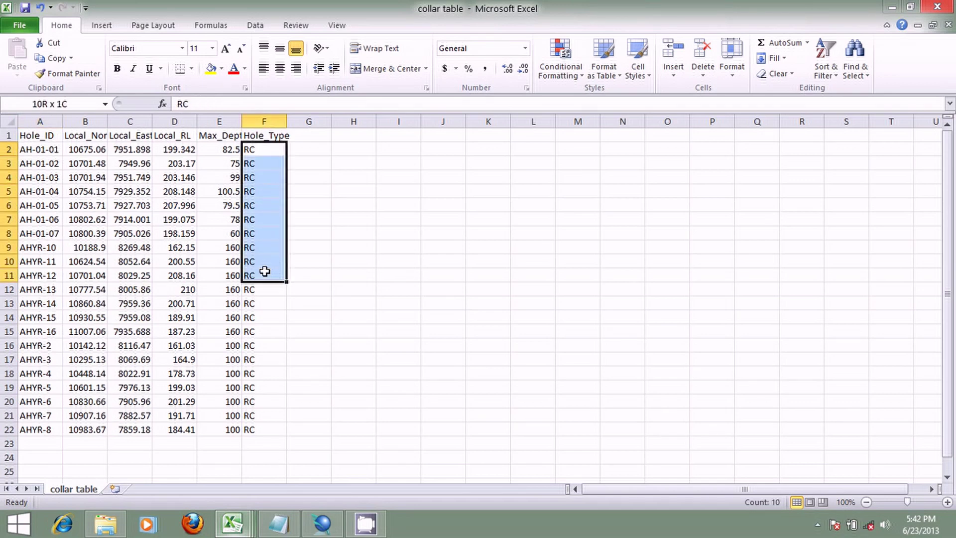
{"action": "left_click_drag", "start_coordinate": [264, 164], "coordinate": [267, 273]}
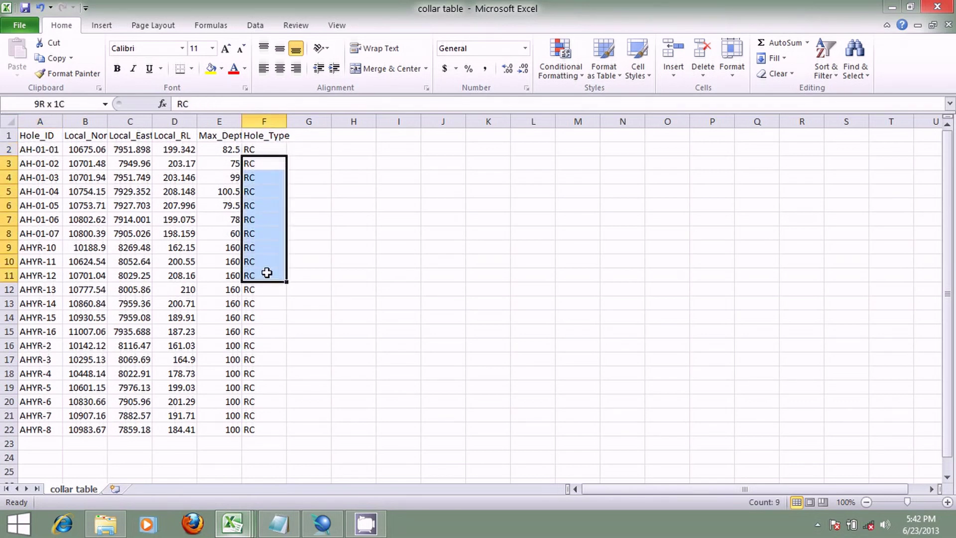
{"action": "left_click", "coordinate": [324, 523]}
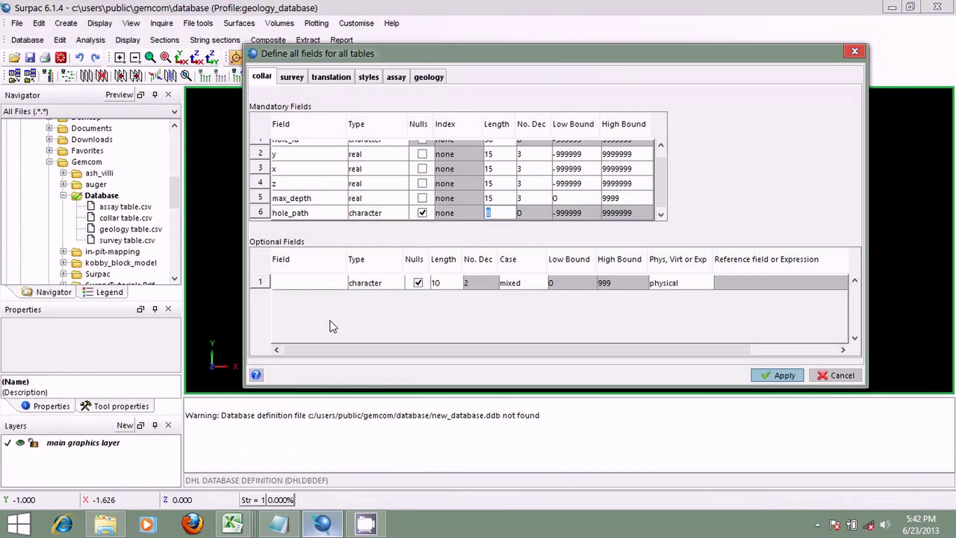
Add an optional collar field named hole_type with a length of 20 and mixed case.
{"action": "left_click", "coordinate": [319, 283]}
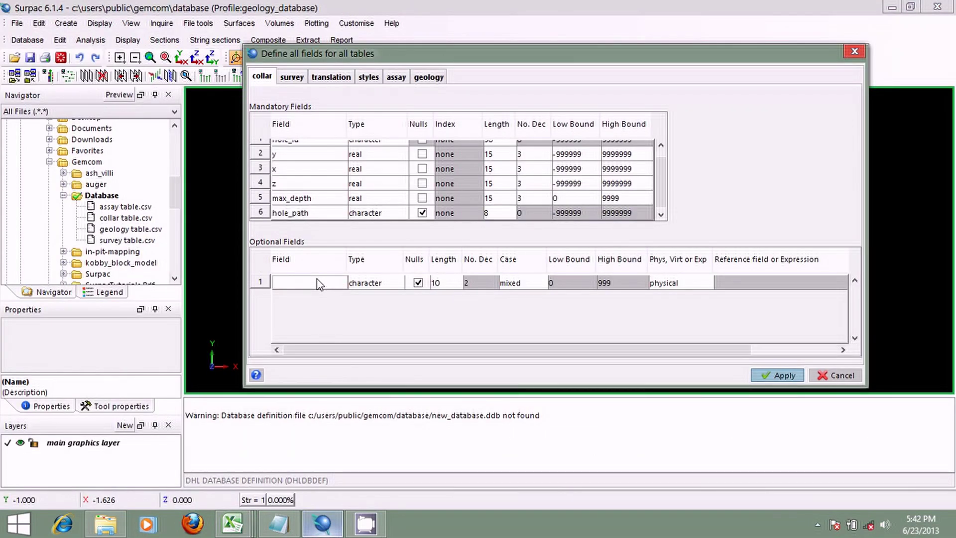
{"action": "type", "text": "hole_type"}
{"action": "left_click", "coordinate": [440, 283]}
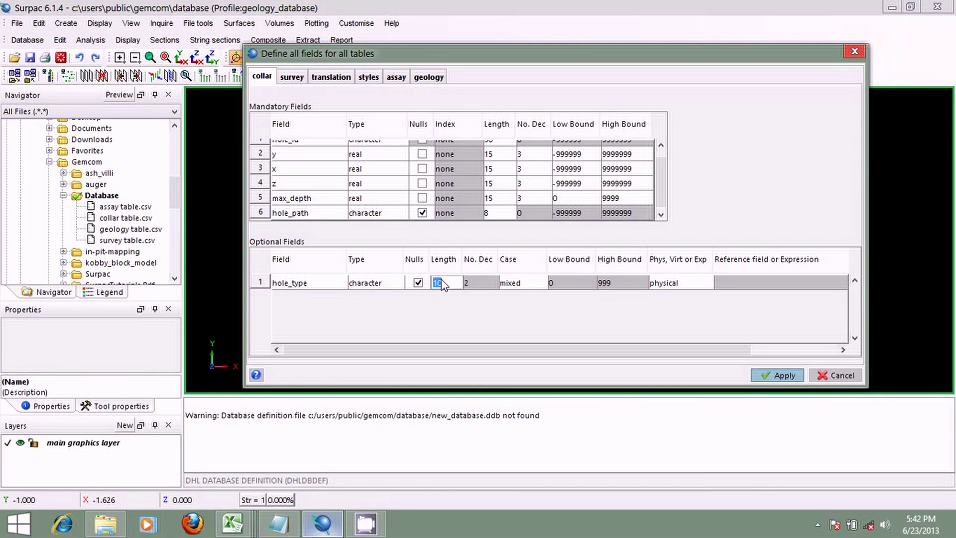
{"action": "type", "text": "20"}
{"action": "left_click", "coordinate": [541, 283]}
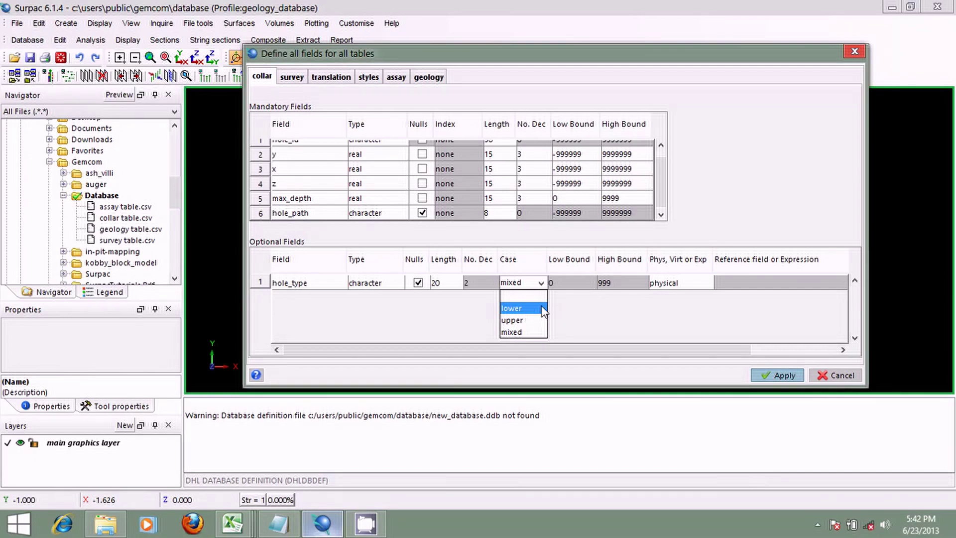
{"action": "left_click", "coordinate": [530, 333]}
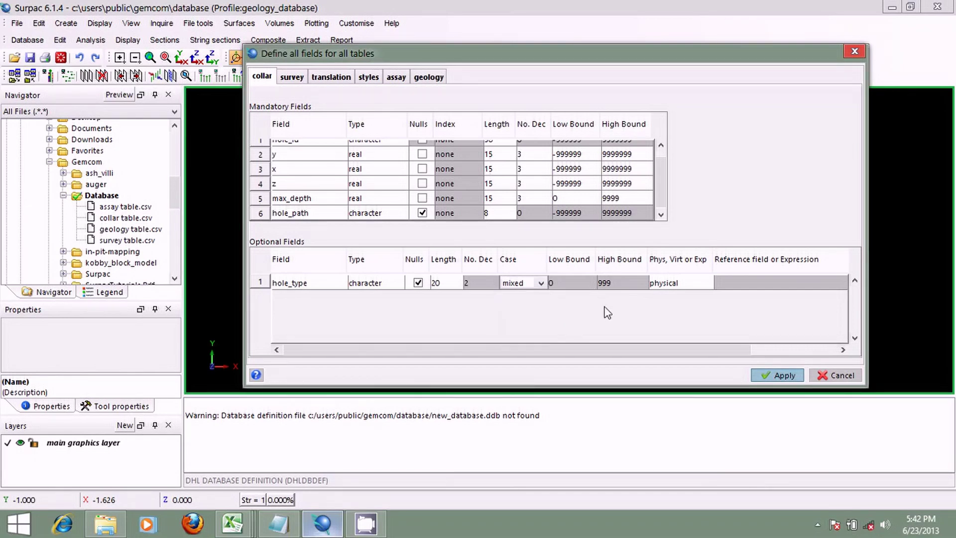
In the survey table, set the hole_id length to 30 and depth length to 15, and allow nulls for y, x and z.
{"action": "left_click", "coordinate": [299, 84]}
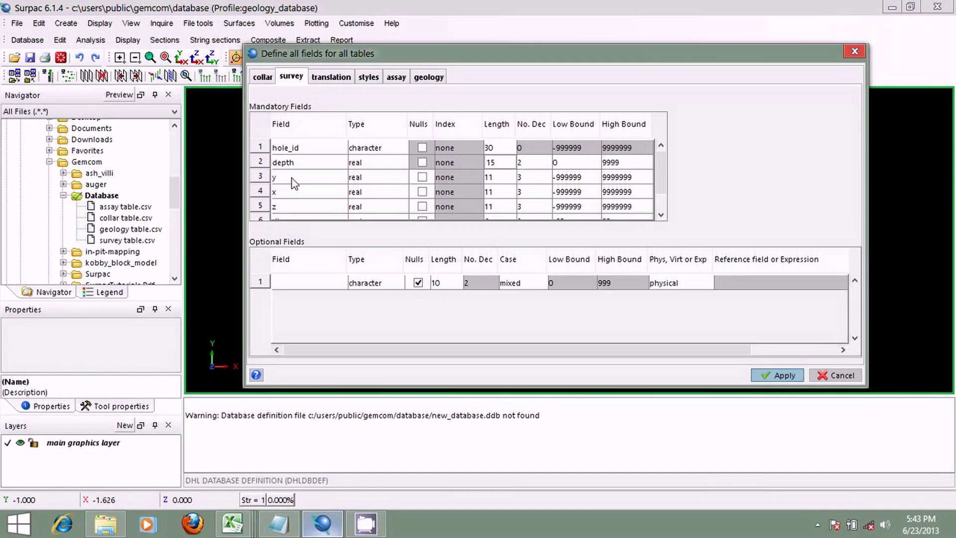
{"action": "left_click", "coordinate": [422, 177]}
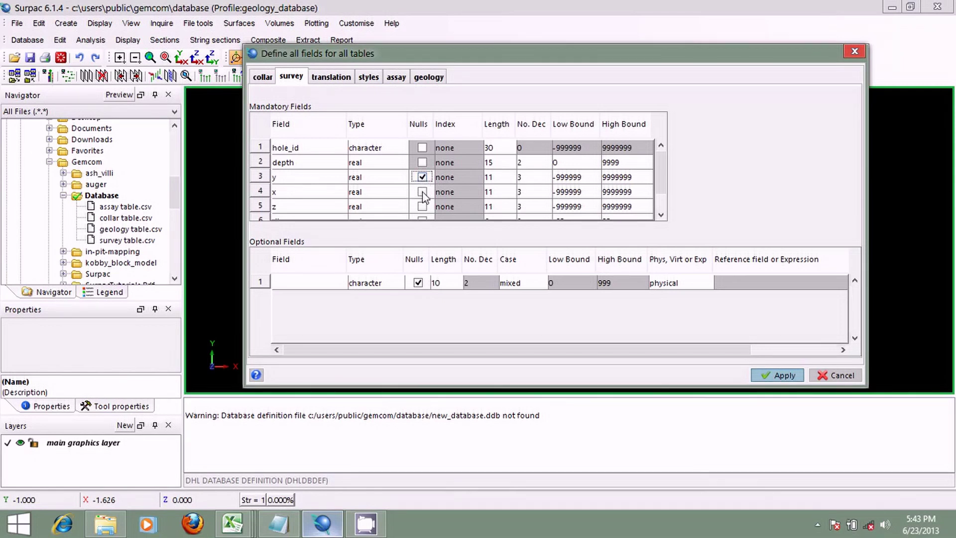
{"action": "left_click", "coordinate": [422, 192]}
{"action": "left_click", "coordinate": [423, 207]}
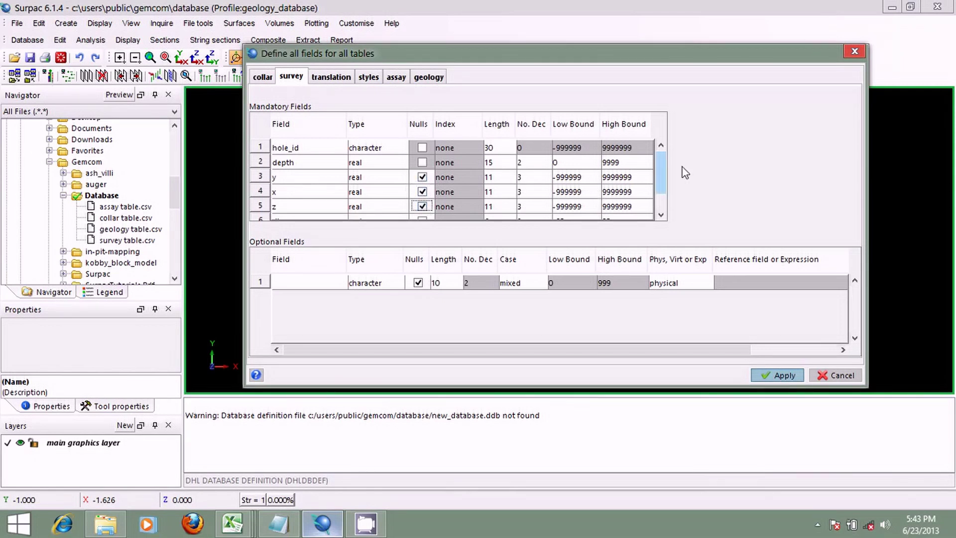
Set the lengths of the survey table's dip and azimuth fields to 15.
{"action": "left_click_drag", "start_coordinate": [661, 157], "coordinate": [664, 191]}
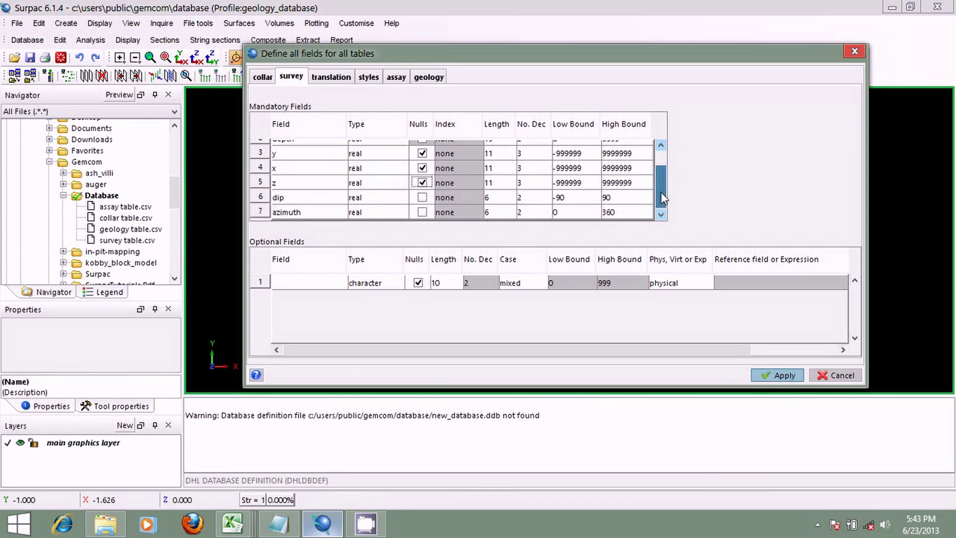
{"action": "left_click", "coordinate": [501, 197]}
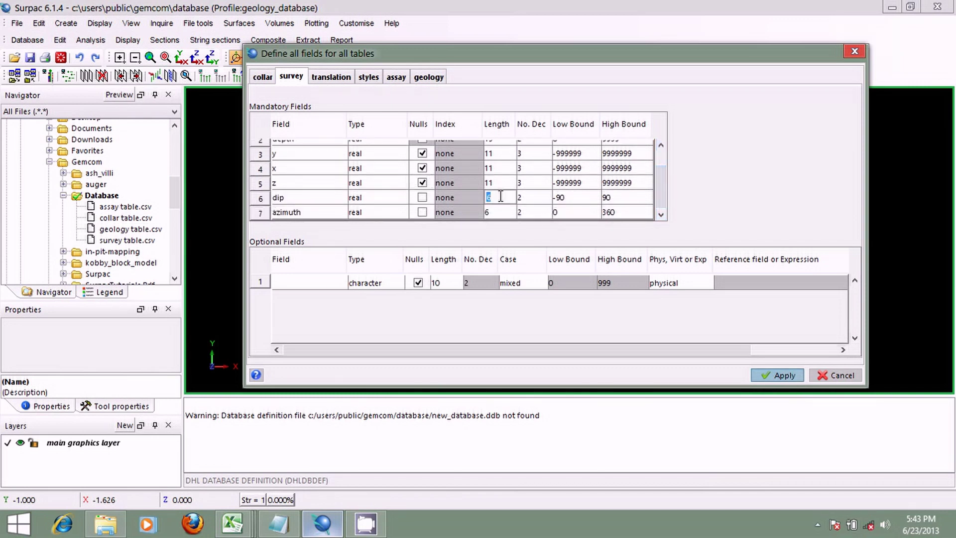
{"action": "type", "text": "15"}
{"action": "key", "text": "Down"}
{"action": "type", "text": "15"}
Check the survey table's columns in Excel against the defined survey fields, then return to Surpac.
{"action": "left_click", "coordinate": [241, 531]}
{"action": "left_click", "coordinate": [217, 470]}
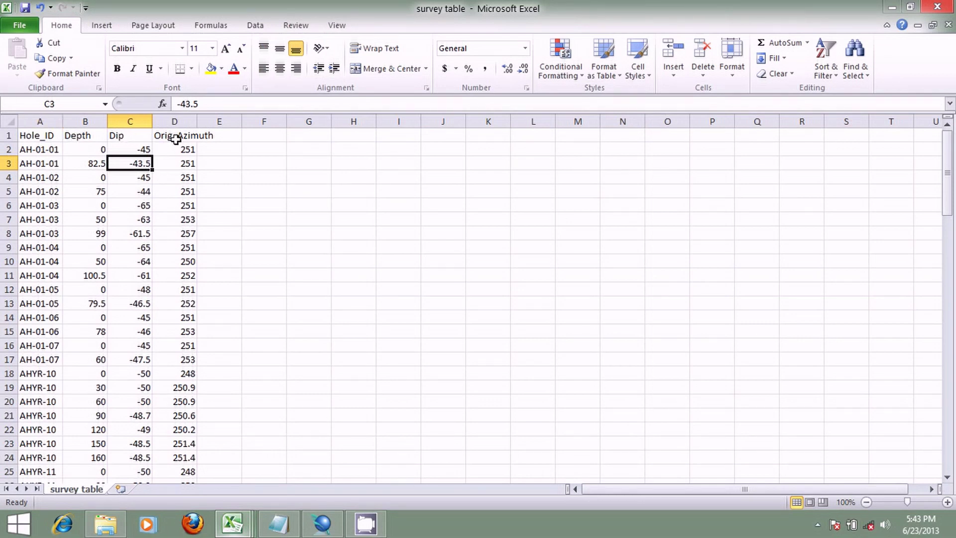
{"action": "mouse_move", "coordinate": [323, 523]}
{"action": "left_click", "coordinate": [331, 491]}
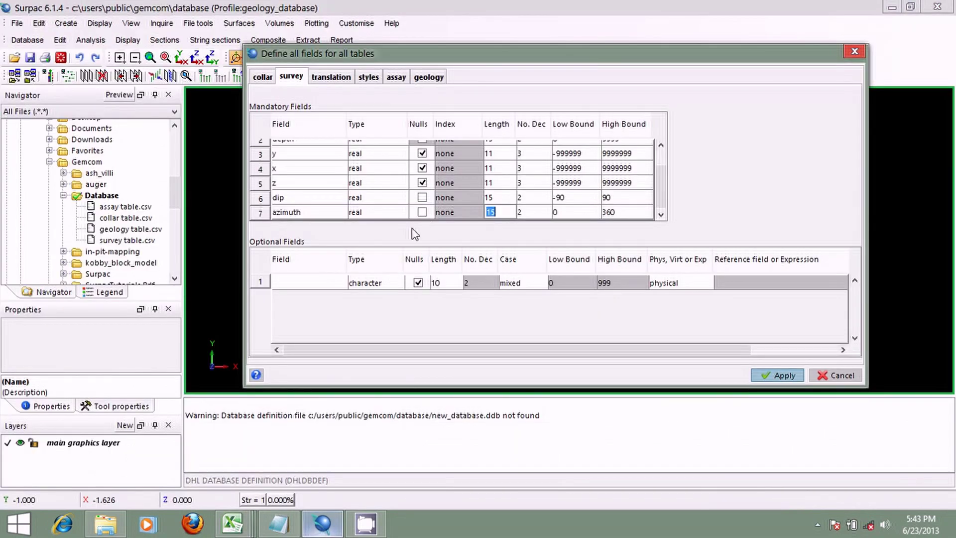
Compare the mandatory field definitions of the translation and styles tables.
{"action": "left_click", "coordinate": [349, 78]}
{"action": "left_click", "coordinate": [367, 80]}
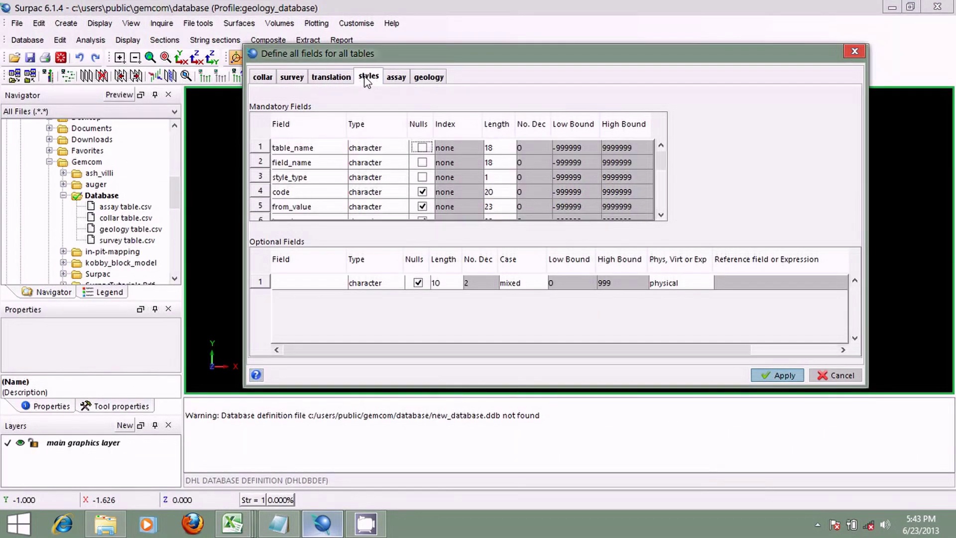
{"action": "left_click", "coordinate": [339, 79]}
{"action": "left_click", "coordinate": [367, 77]}
{"action": "left_click", "coordinate": [343, 79]}
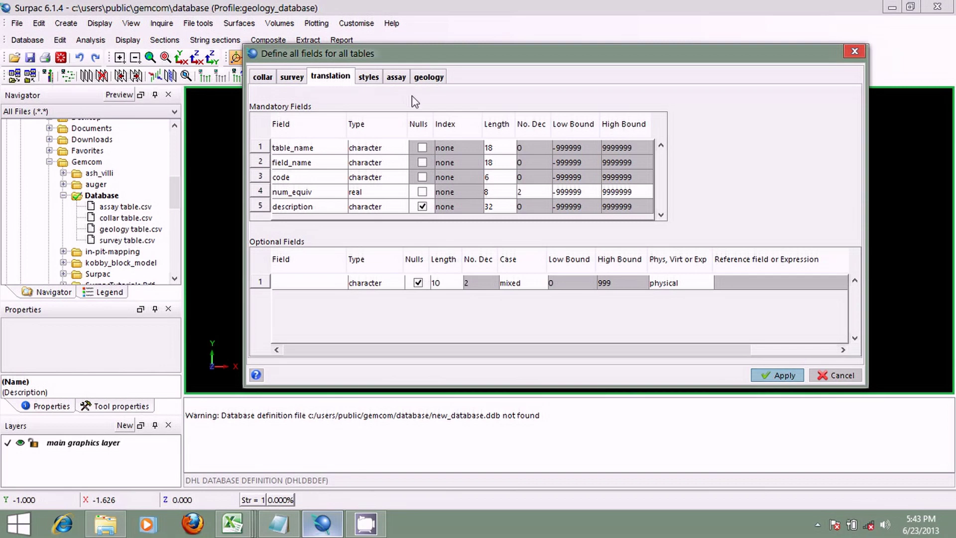
Set the lengths of the assay table's hole_id and samp_id fields to 30.
{"action": "left_click", "coordinate": [395, 78]}
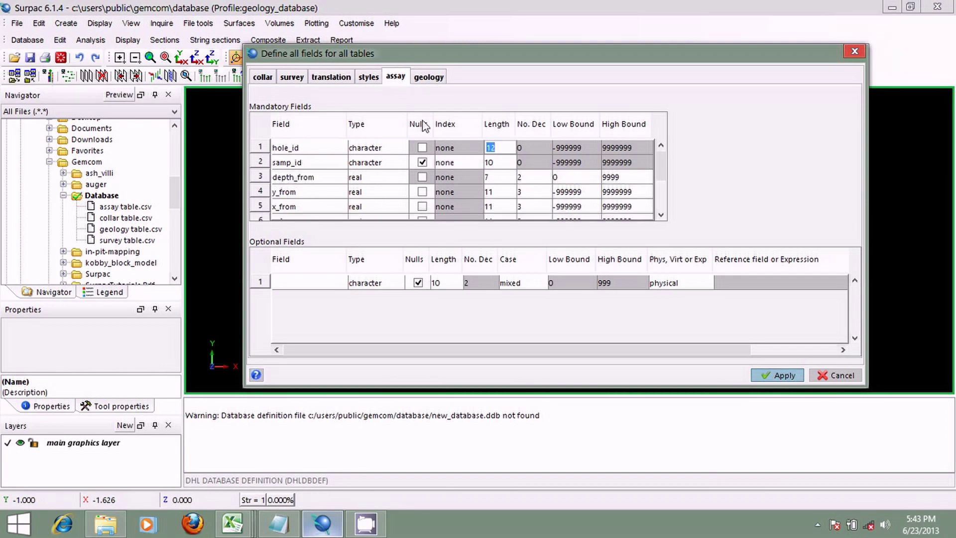
{"action": "type", "text": "30"}
{"action": "key", "text": "Down"}
{"action": "type", "text": "3"}
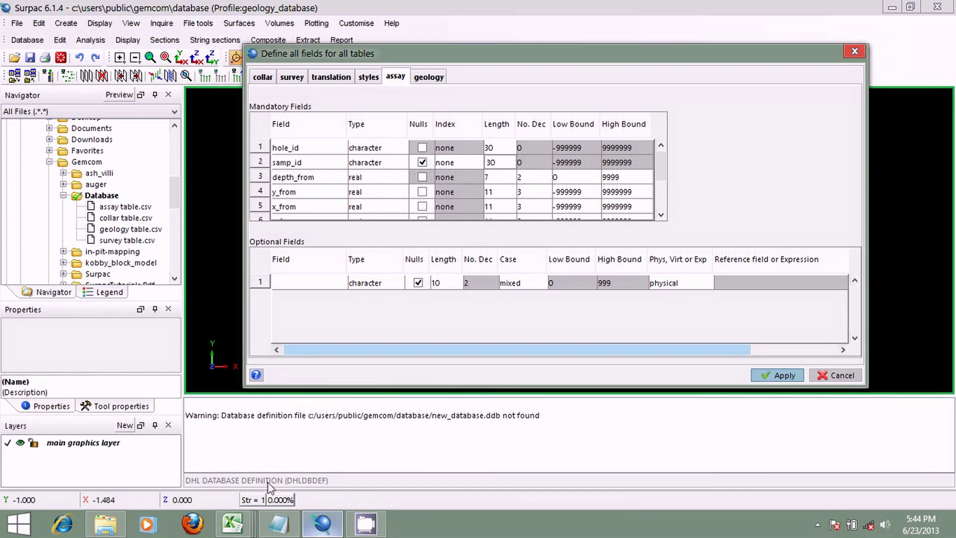
Examine the assay table's columns and SampleID values in Excel, then return to Surpac.
{"action": "left_click", "coordinate": [243, 526]}
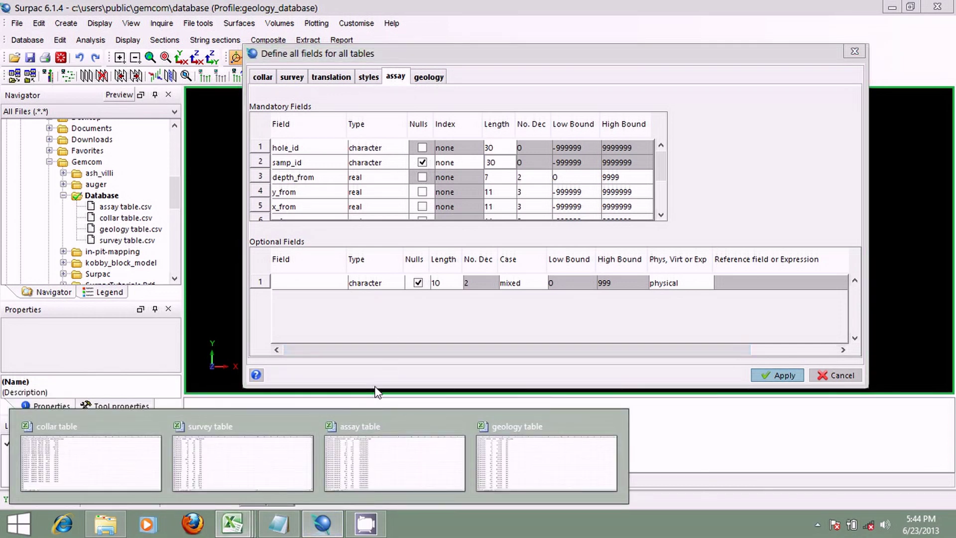
{"action": "left_click", "coordinate": [394, 481]}
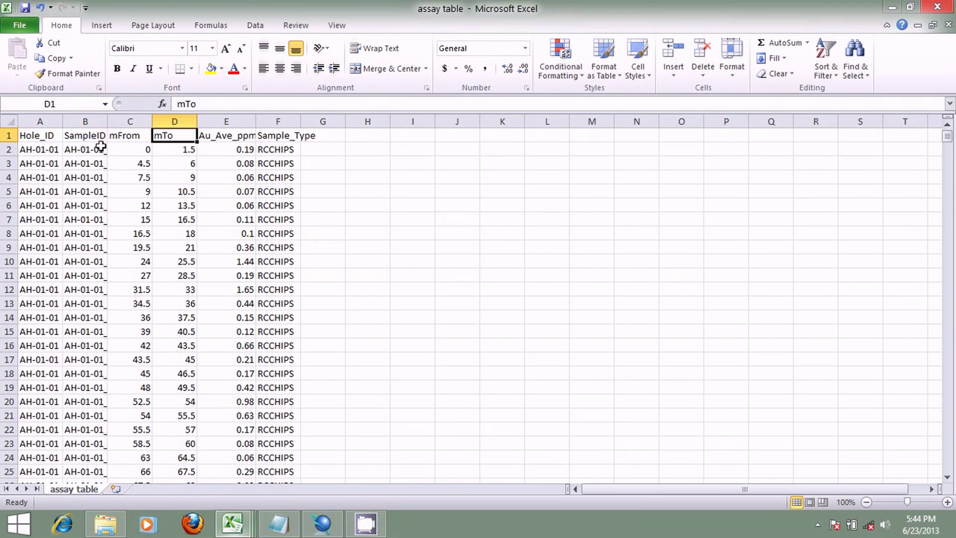
{"action": "scroll", "coordinate": [169, 206], "scroll_direction": "down", "scroll_amount": 8}
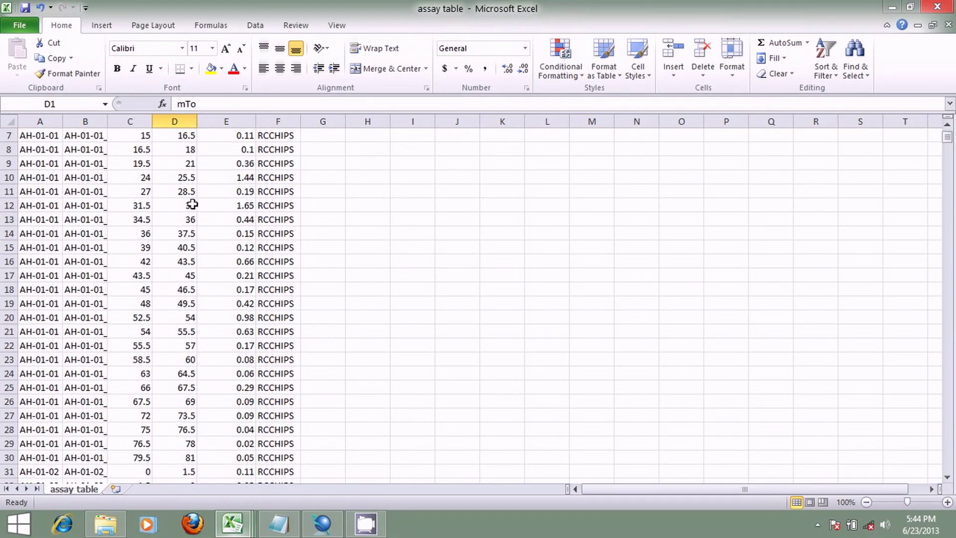
{"action": "scroll", "coordinate": [193, 204], "scroll_direction": "up", "scroll_amount": 8}
{"action": "scroll", "coordinate": [192, 205], "scroll_direction": "down", "scroll_amount": 5}
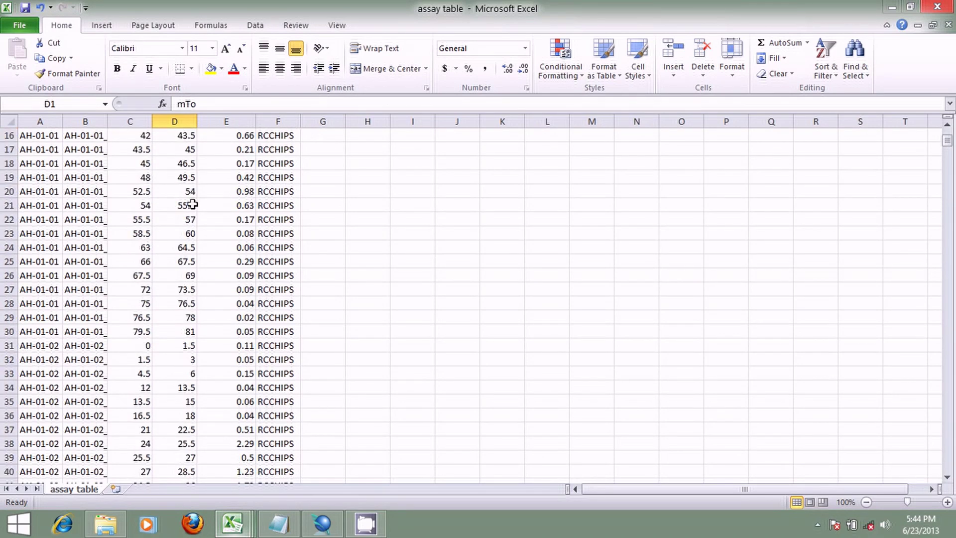
{"action": "scroll", "coordinate": [189, 202], "scroll_direction": "up", "scroll_amount": 5}
{"action": "left_click_drag", "start_coordinate": [93, 136], "coordinate": [102, 301]}
{"action": "left_click", "coordinate": [93, 152]}
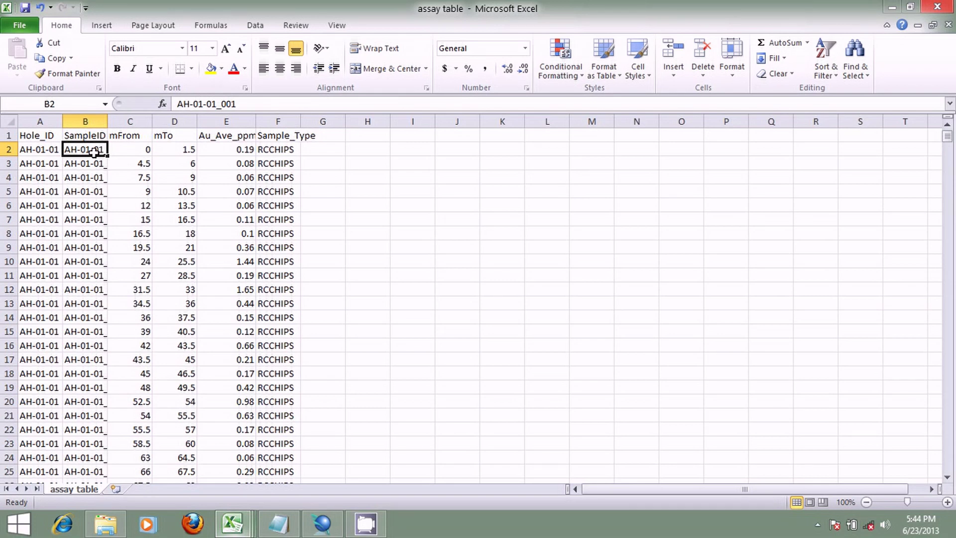
{"action": "left_click", "coordinate": [323, 524]}
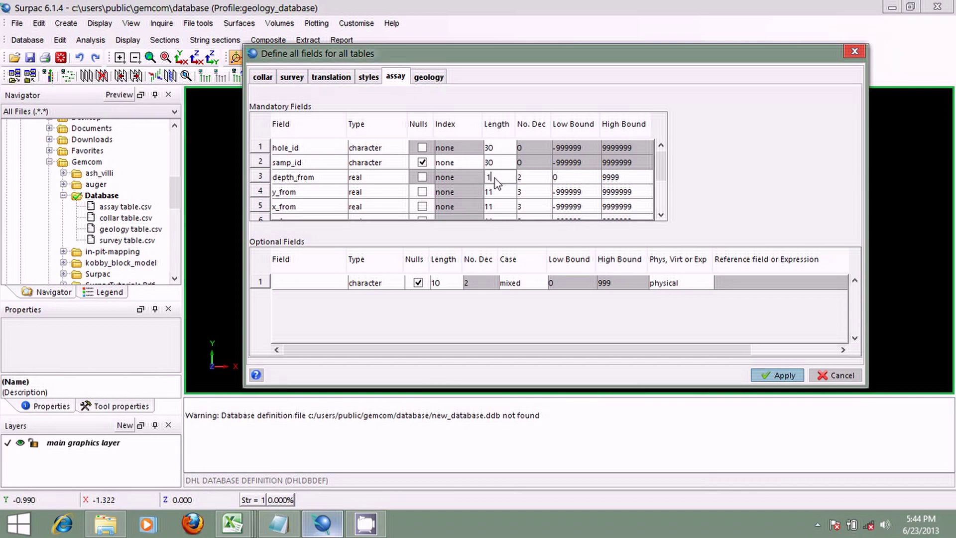
Set the assay table's depth_from length to 15 and allow nulls for y_from, x_from and z_from.
{"action": "left_click", "coordinate": [423, 192]}
{"action": "left_click", "coordinate": [422, 207]}
{"action": "left_click", "coordinate": [423, 218]}
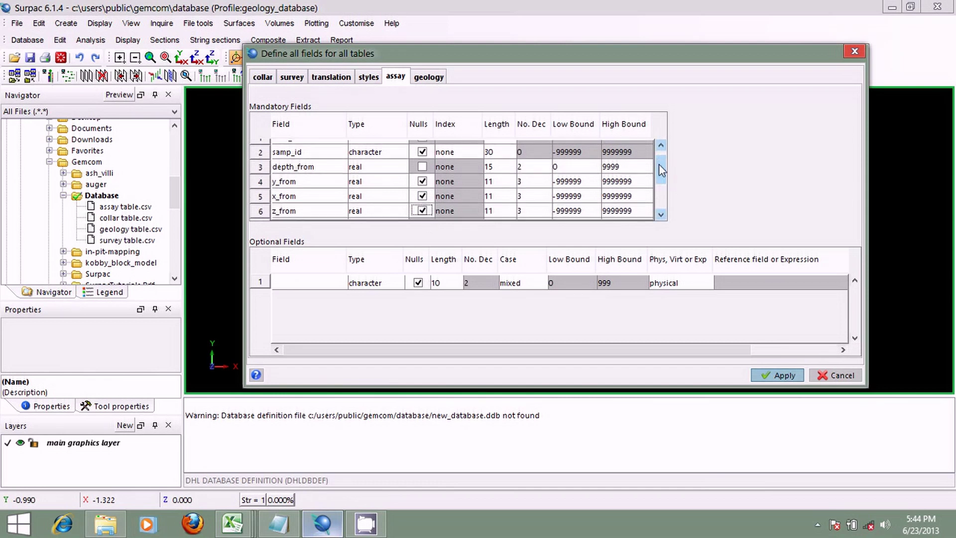
Set the assay table's depth_to length to 15 and allow nulls for y_to, x_to and z_to.
{"action": "left_click_drag", "start_coordinate": [659, 163], "coordinate": [660, 169]}
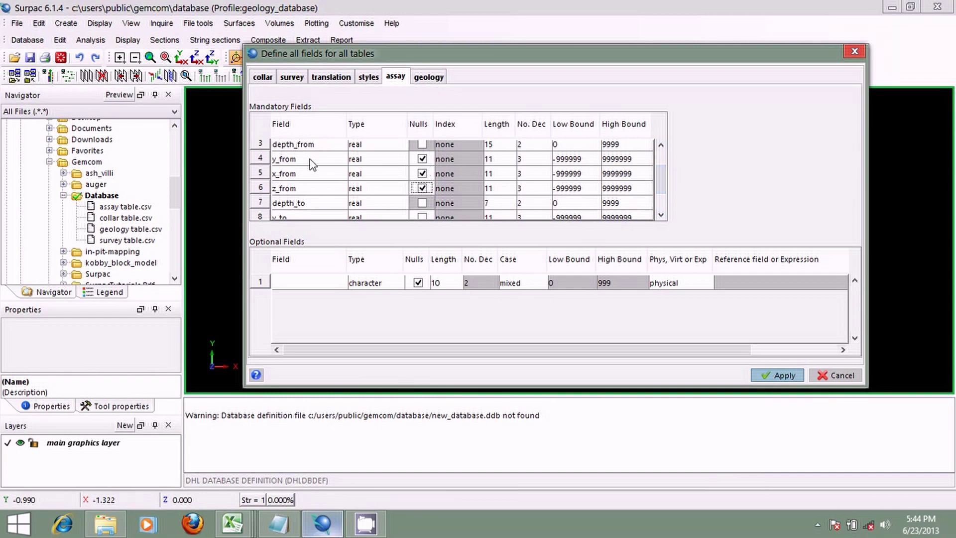
{"action": "left_click", "coordinate": [490, 202]}
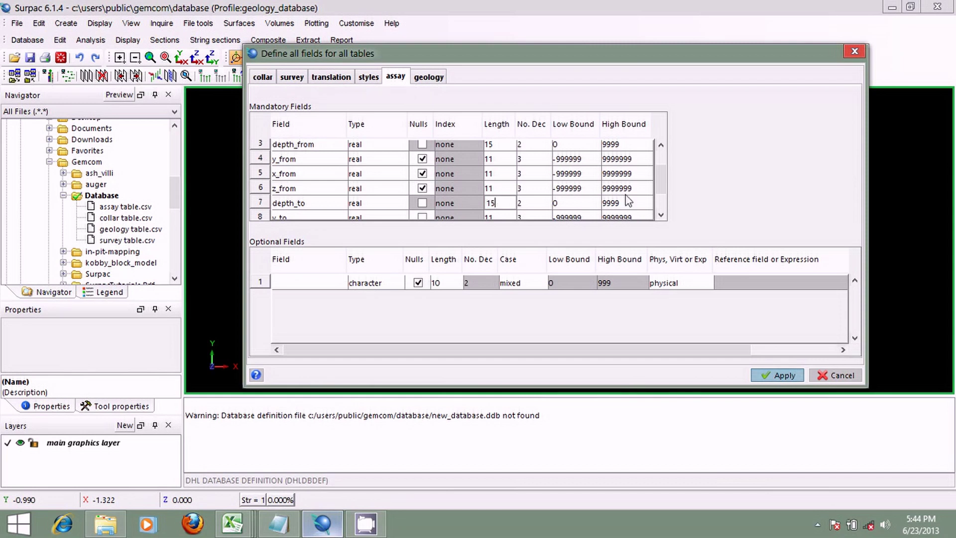
{"action": "left_click_drag", "start_coordinate": [662, 171], "coordinate": [665, 194]}
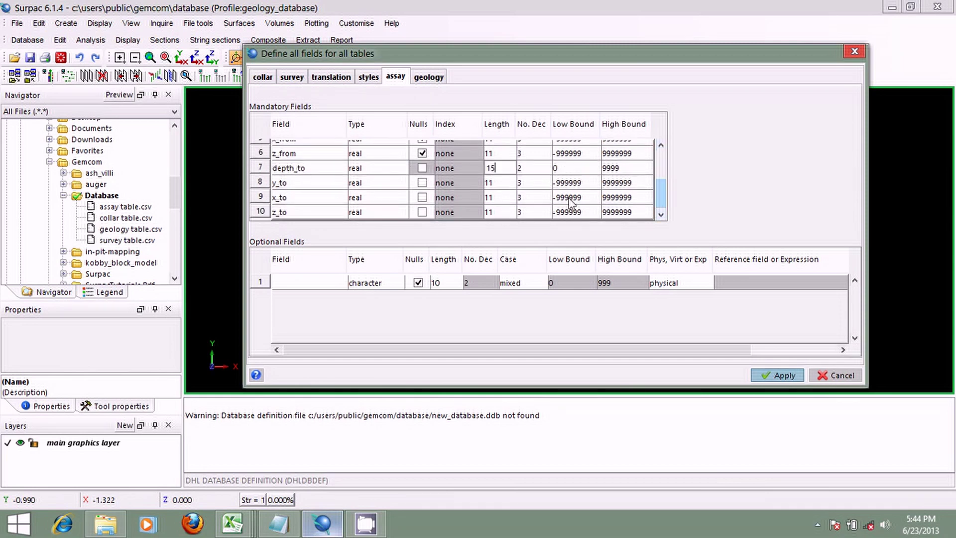
{"action": "left_click", "coordinate": [422, 182]}
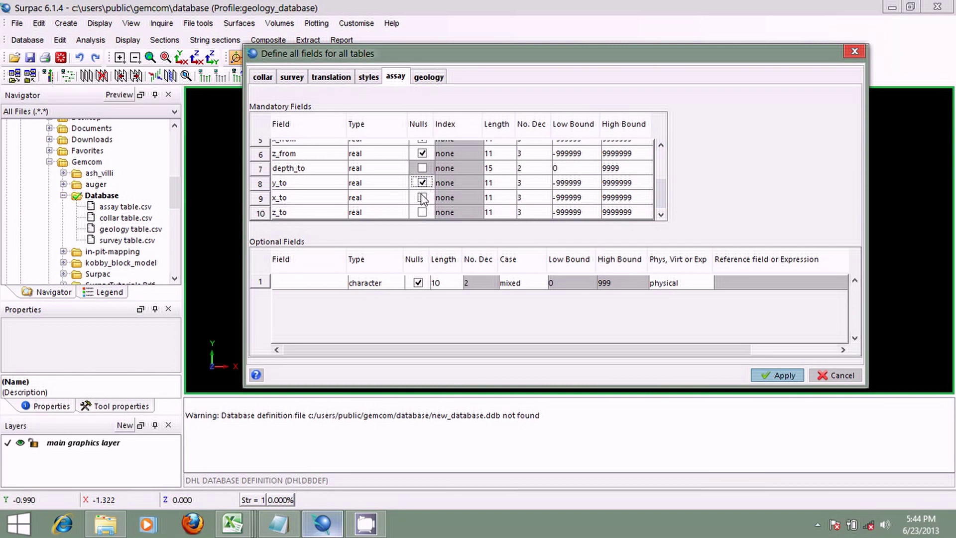
{"action": "left_click", "coordinate": [422, 198]}
{"action": "left_click", "coordinate": [422, 212]}
Examine the Au_Ave_ppm and Sample_Type columns of the assay table in Excel, and return to Surpac.
{"action": "left_click", "coordinate": [230, 520]}
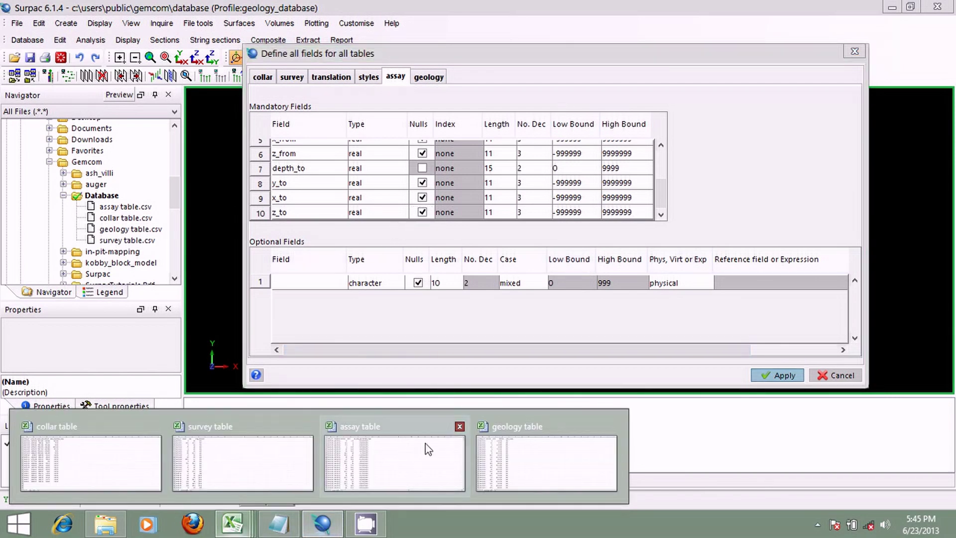
{"action": "left_click", "coordinate": [426, 443]}
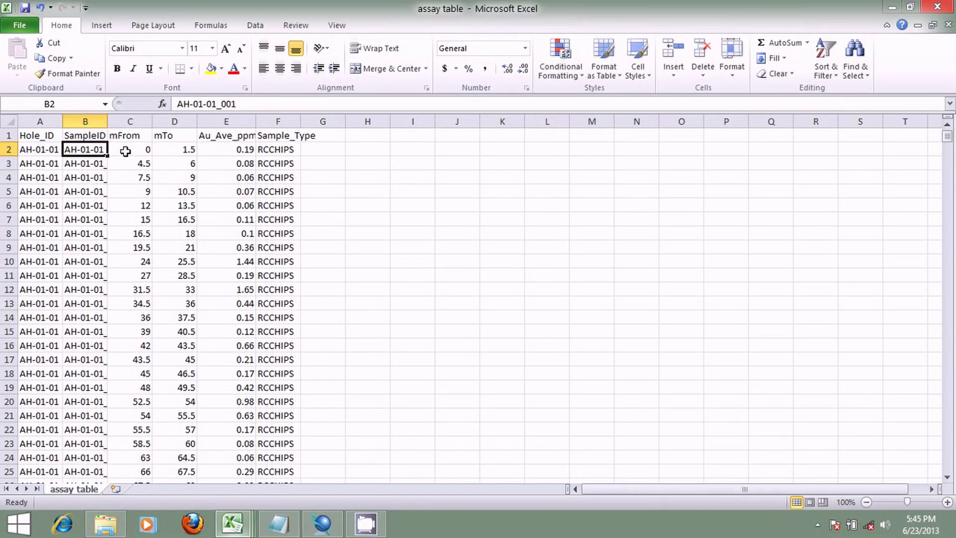
{"action": "left_click", "coordinate": [233, 146]}
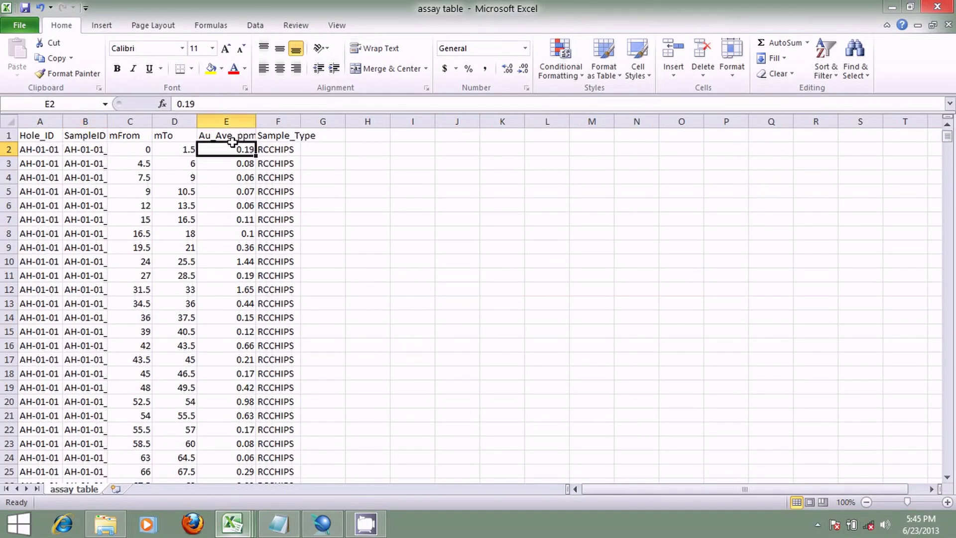
{"action": "left_click", "coordinate": [292, 141]}
{"action": "left_click_drag", "start_coordinate": [222, 137], "coordinate": [235, 273]}
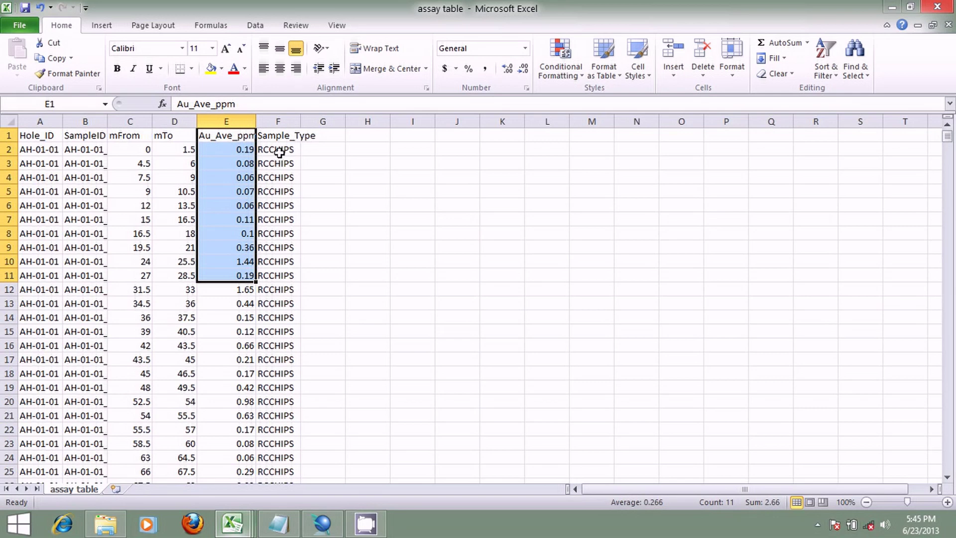
{"action": "left_click_drag", "start_coordinate": [276, 149], "coordinate": [290, 248]}
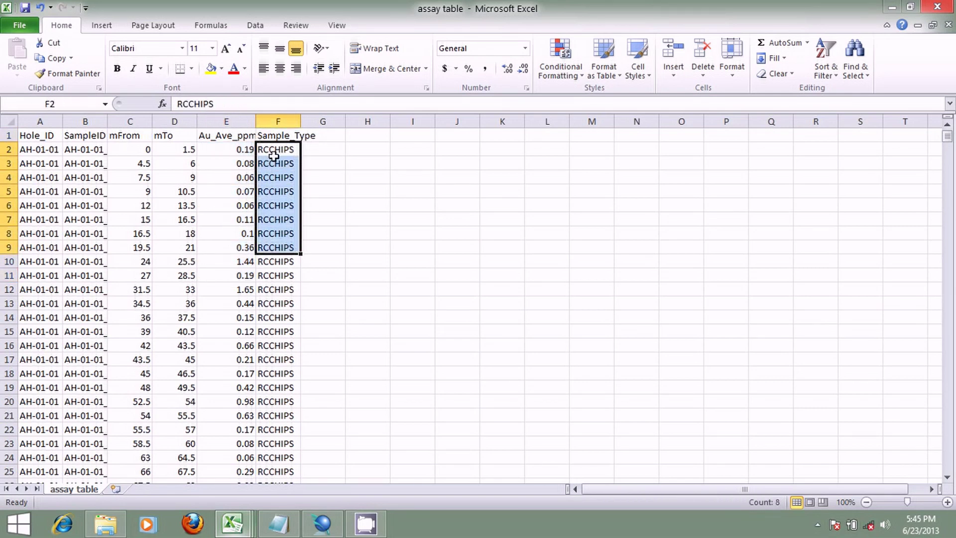
{"action": "left_click_drag", "start_coordinate": [274, 161], "coordinate": [278, 360]}
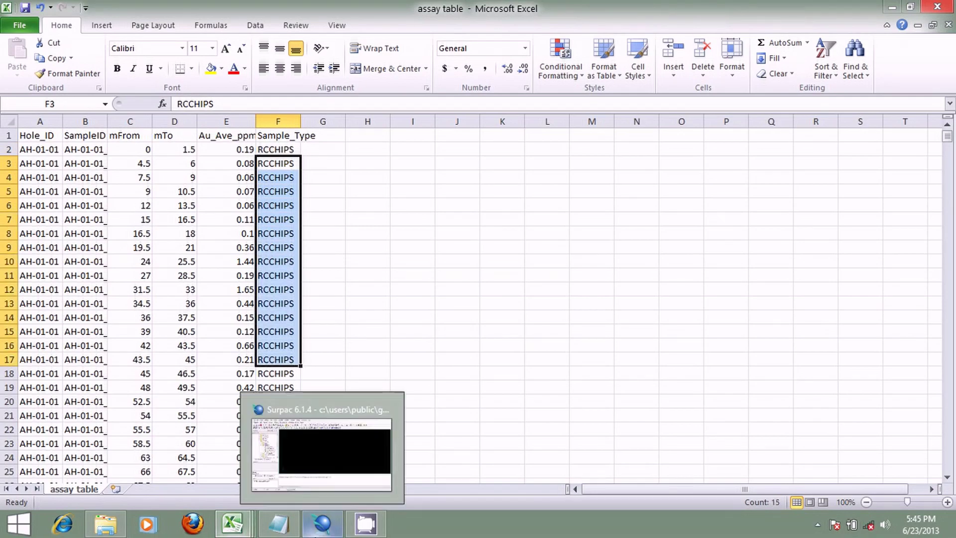
{"action": "left_click", "coordinate": [323, 524]}
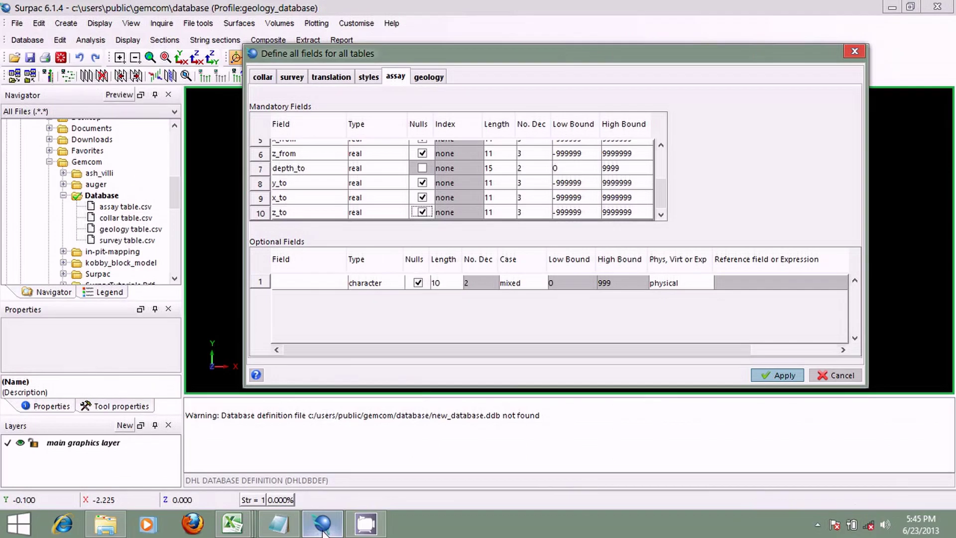
Add two optional fields named au_avg_ppm and sample_type to the assay table.
{"action": "left_click", "coordinate": [327, 290]}
{"action": "type", "text": "au"}
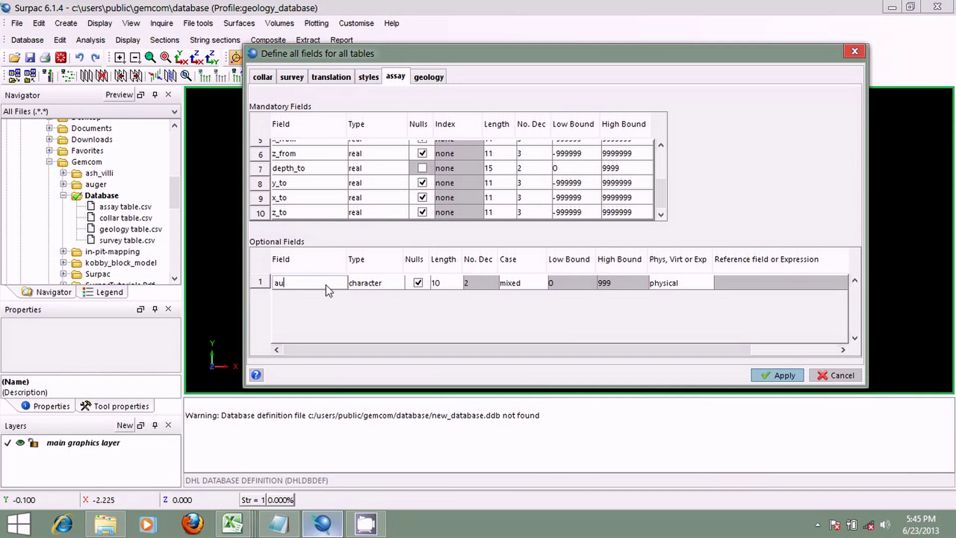
{"action": "type", "text": "_avg_ppm"}
{"action": "right_click", "coordinate": [255, 283]}
{"action": "left_click", "coordinate": [282, 302]}
{"action": "left_click", "coordinate": [287, 297]}
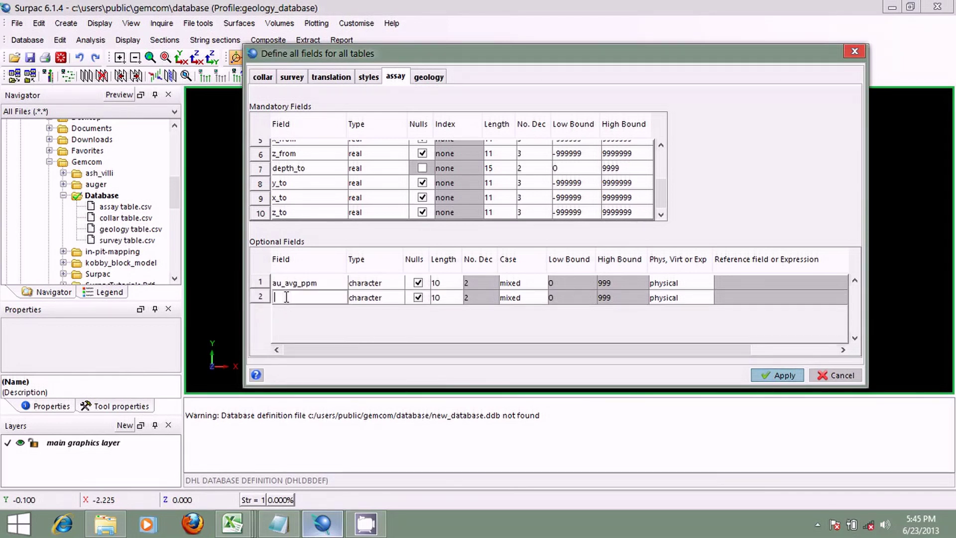
{"action": "type", "text": "sanple"}
{"action": "type", "text": "_type"}
Set the au_avg_ppm field's type to real and the lengths of both optional assay fields to 20.
{"action": "left_click", "coordinate": [400, 288]}
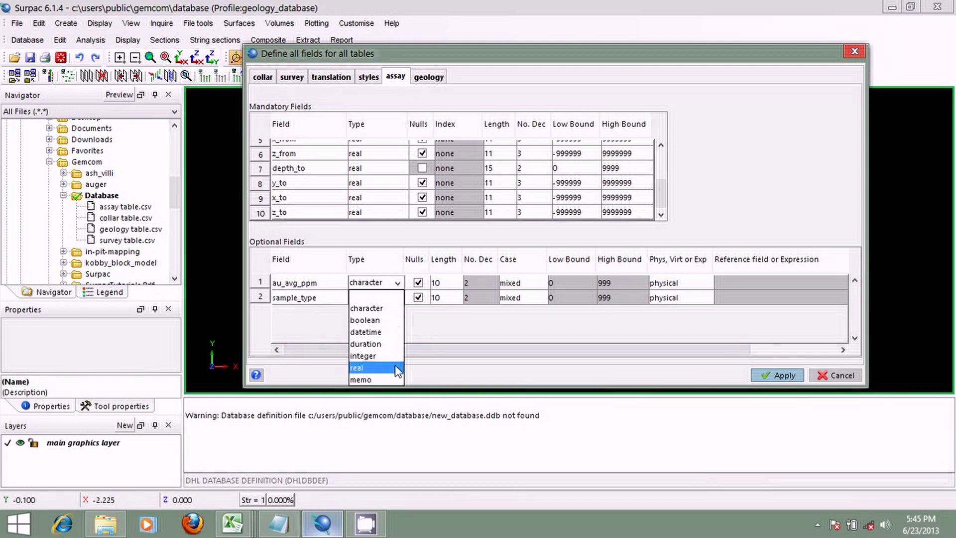
{"action": "left_click", "coordinate": [378, 368]}
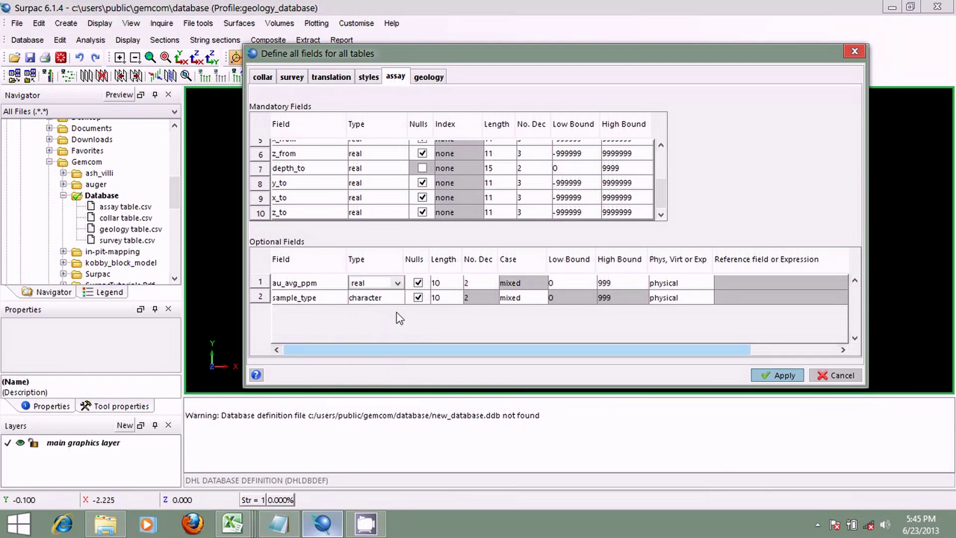
{"action": "left_click", "coordinate": [442, 283]}
{"action": "type", "text": "20"}
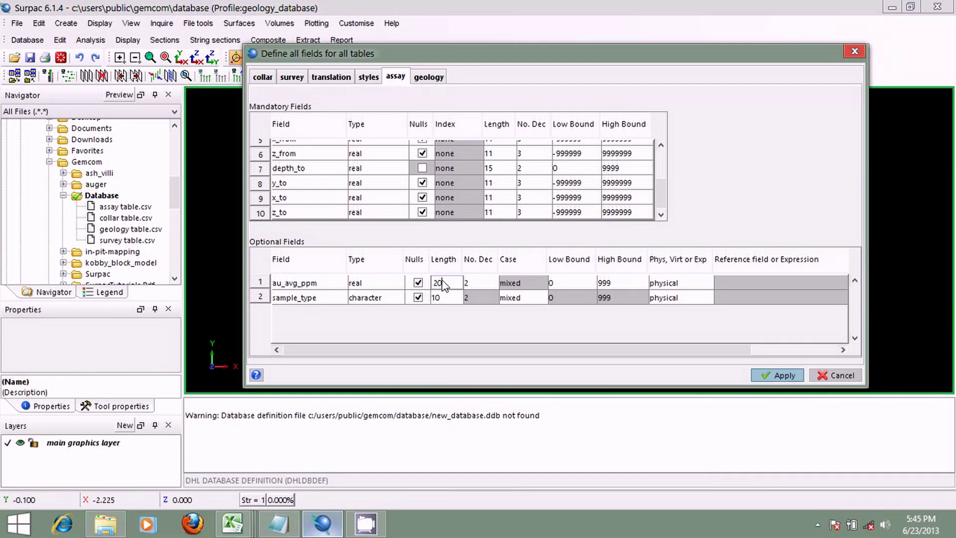
{"action": "key", "text": "Down"}
{"action": "type", "text": "20"}
Check the gold column's heading in the Excel assay table and rename the optional field au_ave_ppm in Surpac to match.
{"action": "left_click", "coordinate": [233, 523]}
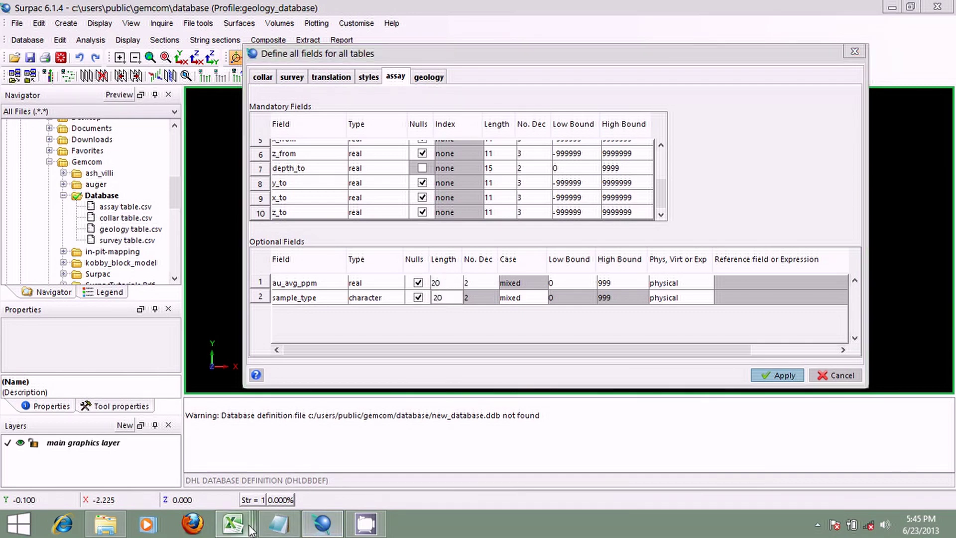
{"action": "left_click", "coordinate": [349, 470]}
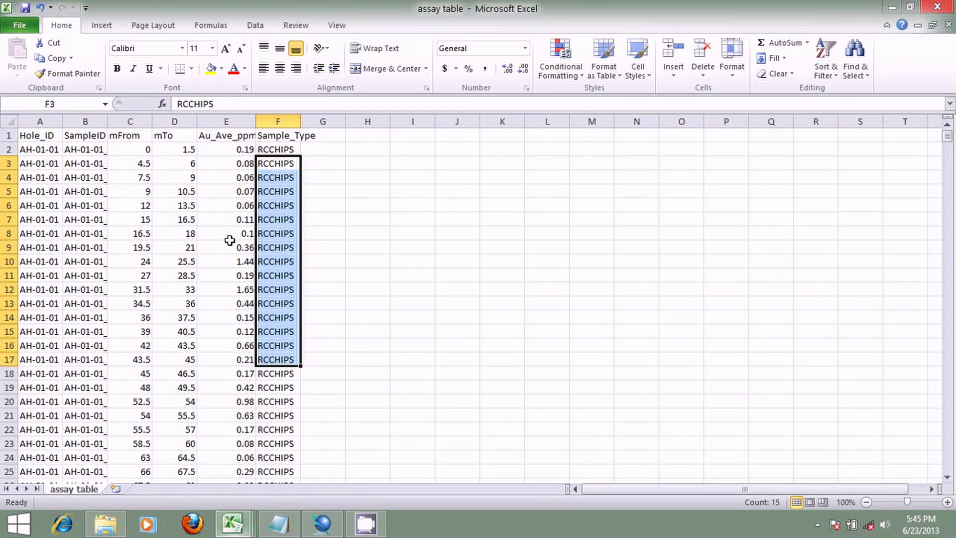
{"action": "left_click", "coordinate": [323, 523]}
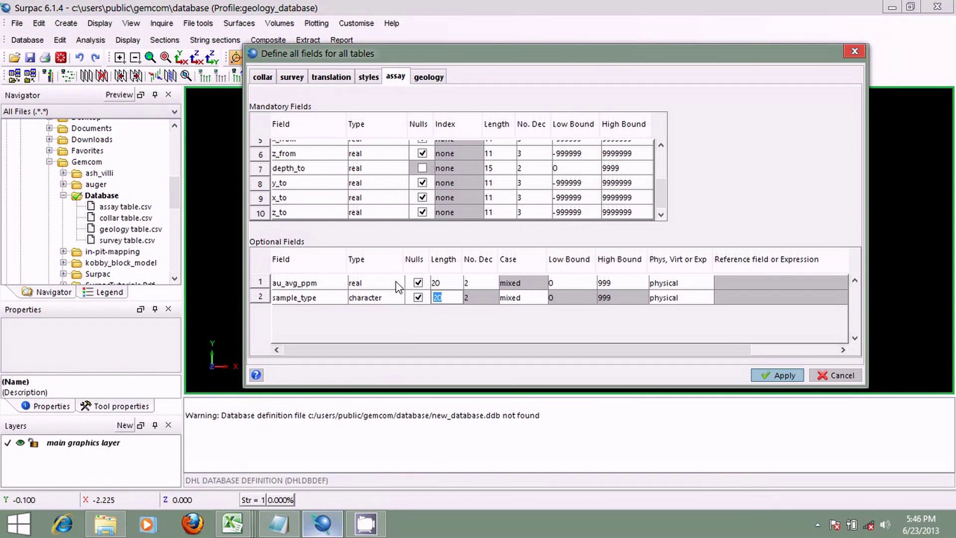
{"action": "left_click", "coordinate": [298, 283]}
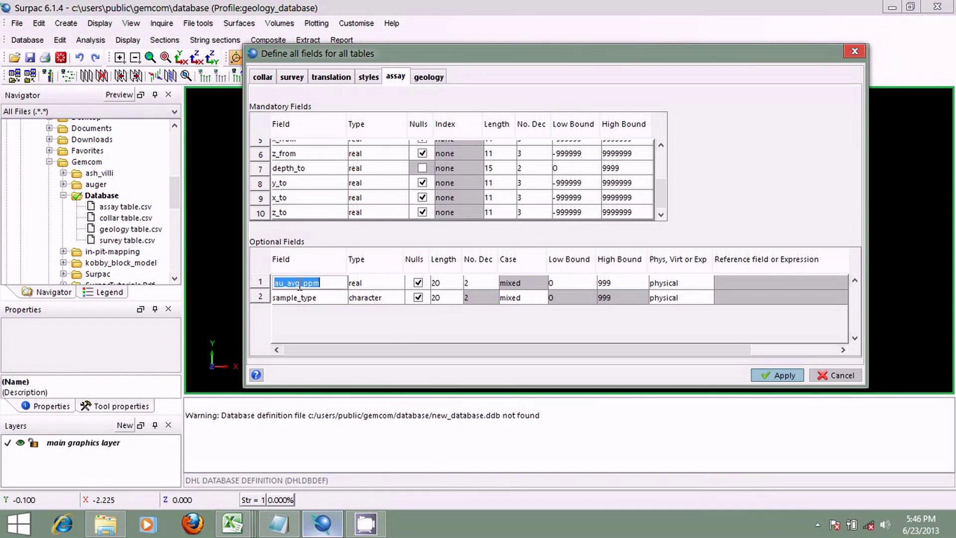
{"action": "left_click", "coordinate": [301, 282]}
{"action": "key", "text": "BackSpace"}
{"action": "type", "text": "e"}
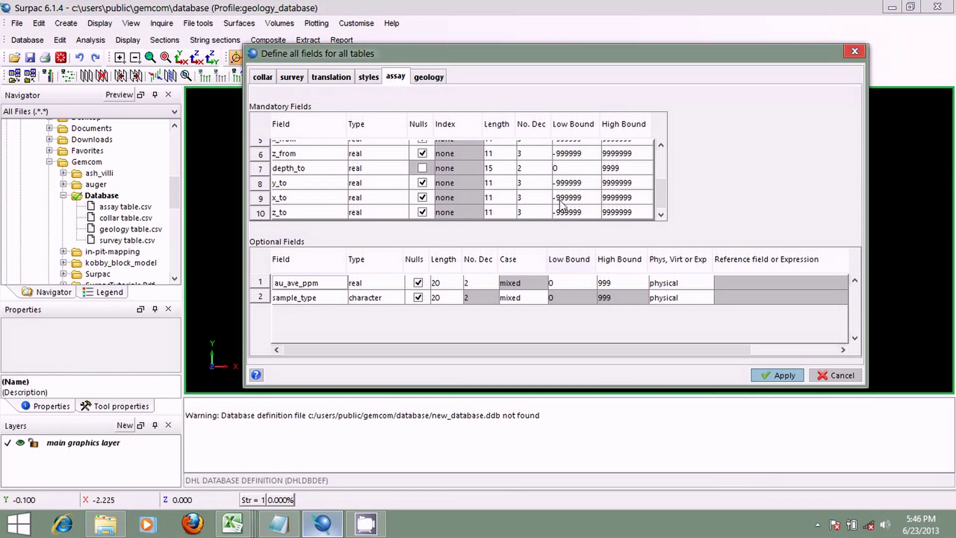
Set the lengths of the geology table's hole_id and samp_id fields to 30.
{"action": "left_click", "coordinate": [430, 77]}
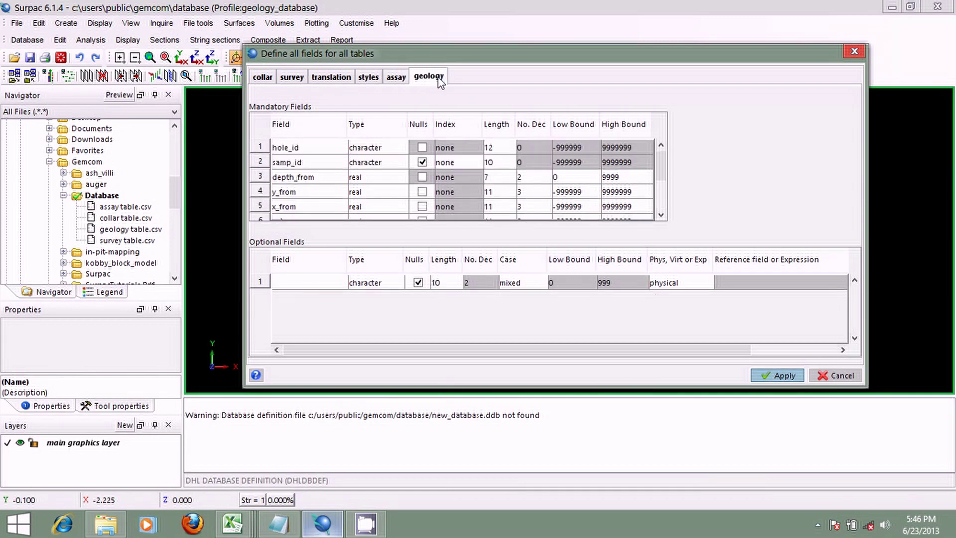
{"action": "double_click", "coordinate": [504, 146]}
{"action": "type", "text": "30"}
{"action": "key", "text": "Down"}
{"action": "type", "text": "30"}
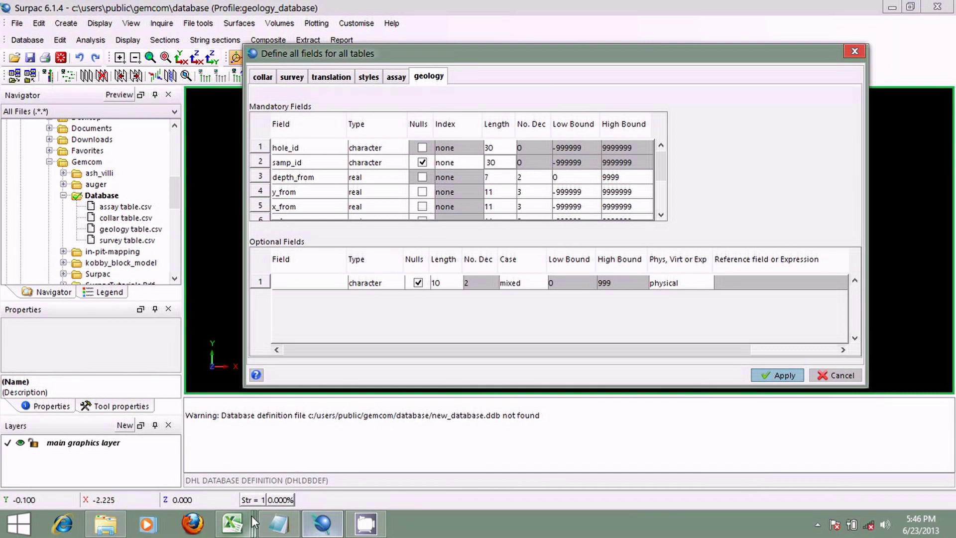
After checking the geology table in Excel, set depth_from's length to 15 in Surpac and allow nulls for y_from, x_from and z_from.
{"action": "mouse_move", "coordinate": [249, 518]}
{"action": "left_click", "coordinate": [548, 476]}
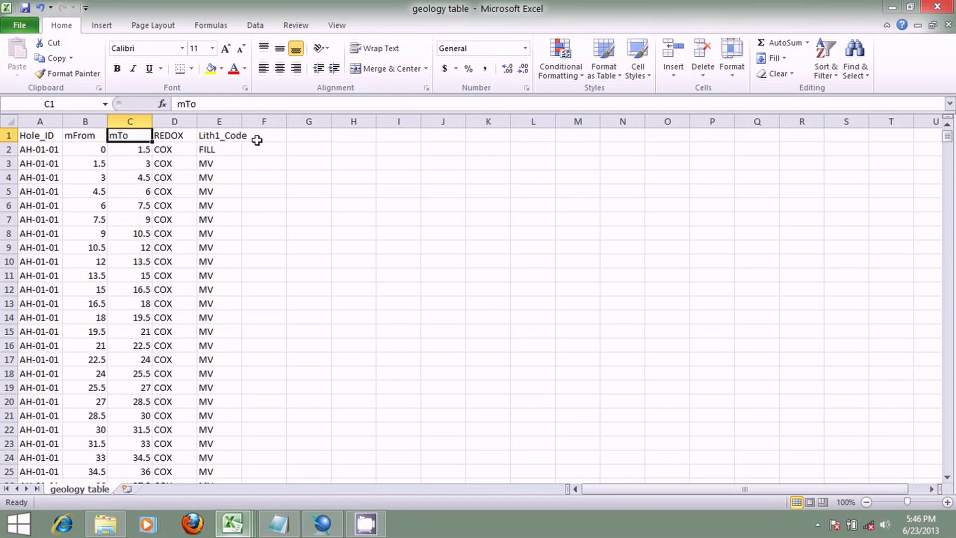
{"action": "left_click", "coordinate": [323, 523]}
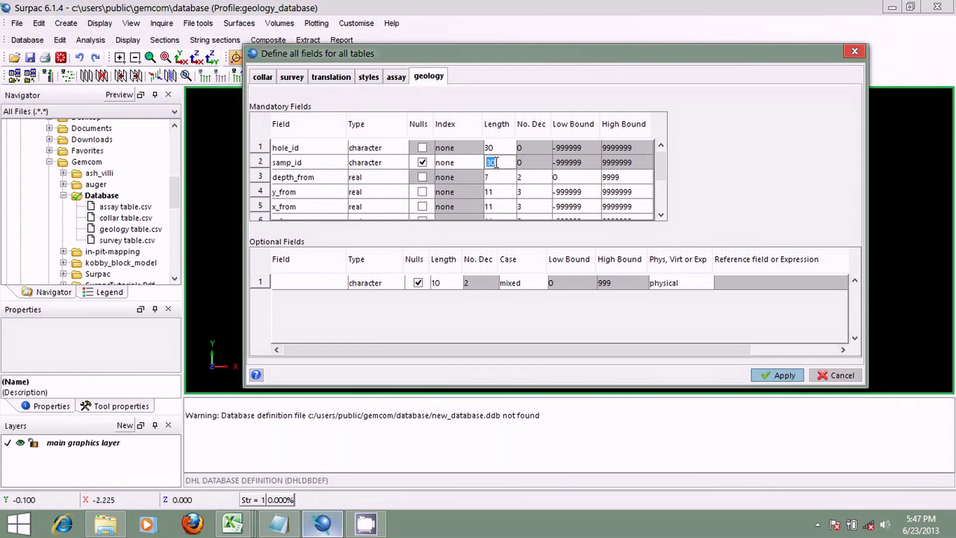
{"action": "left_click", "coordinate": [495, 177]}
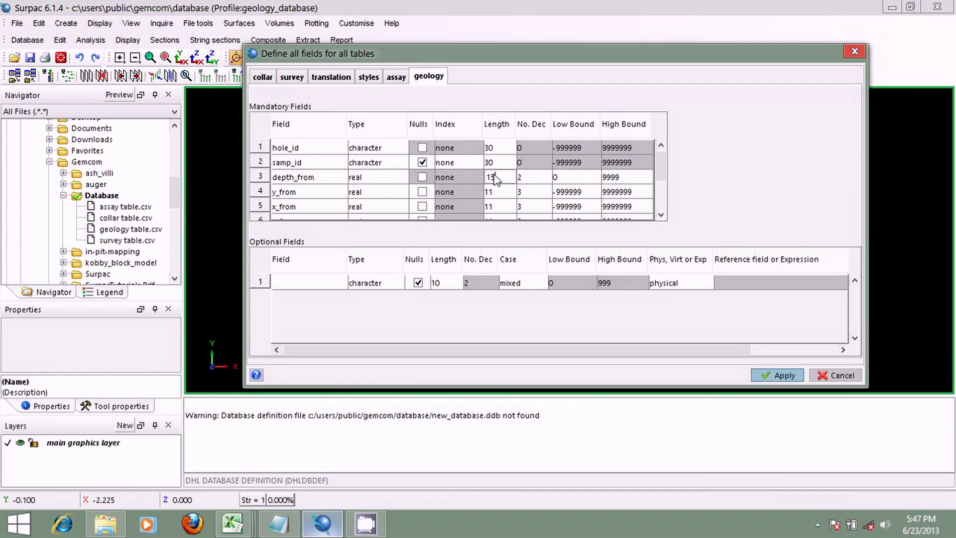
{"action": "left_click", "coordinate": [423, 192]}
{"action": "left_click", "coordinate": [423, 206]}
{"action": "left_click", "coordinate": [423, 217]}
{"action": "left_click", "coordinate": [423, 213]}
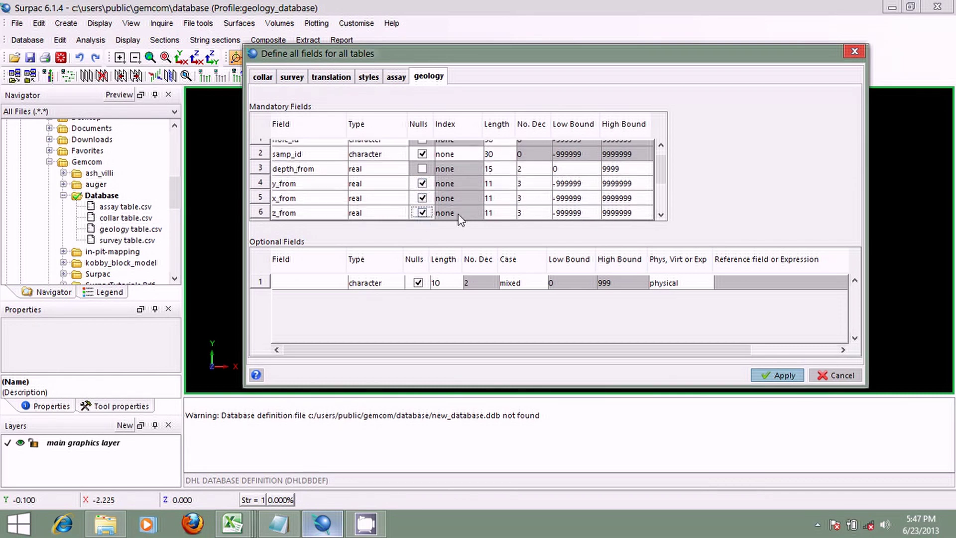
Allow nulls for the geology table's y_to, x_to and z_to fields.
{"action": "left_click", "coordinate": [663, 193]}
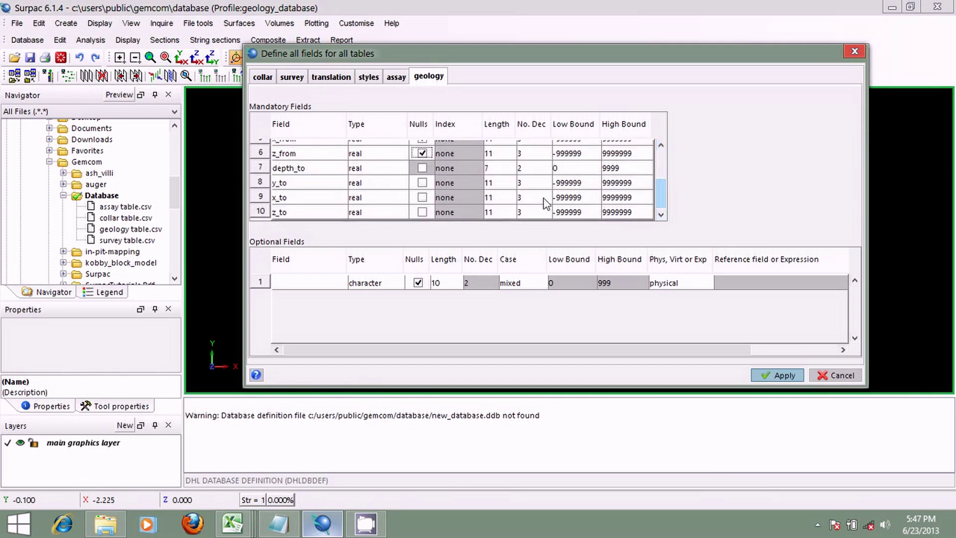
{"action": "left_click", "coordinate": [423, 183]}
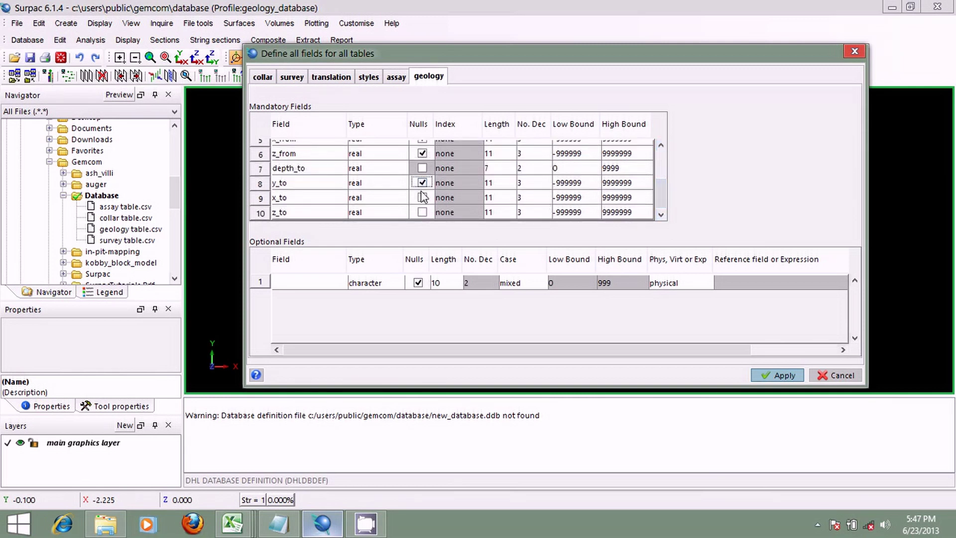
{"action": "left_click", "coordinate": [421, 196]}
{"action": "left_click", "coordinate": [422, 211]}
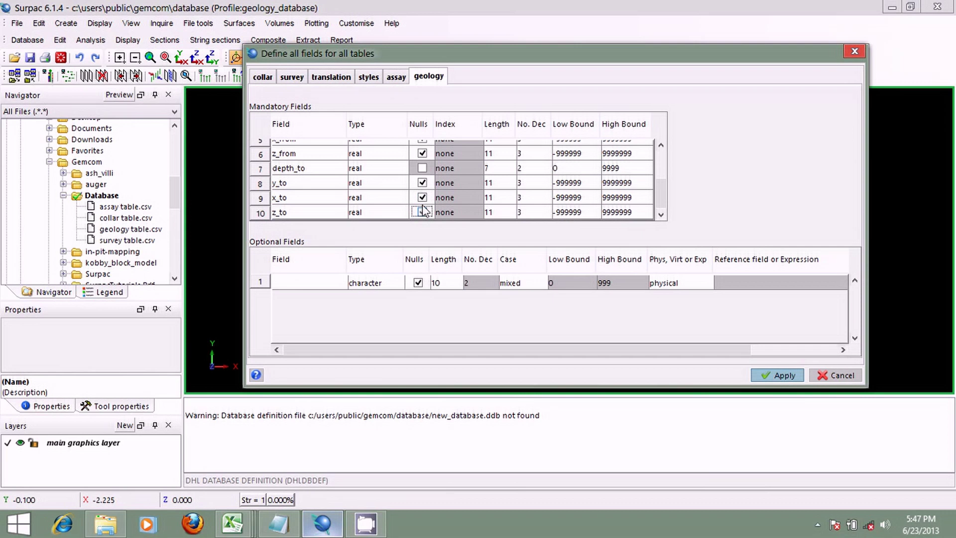
Check the geology table's remaining column headings in Excel and name the first optional geology field redox in Surpac.
{"action": "left_click", "coordinate": [331, 284]}
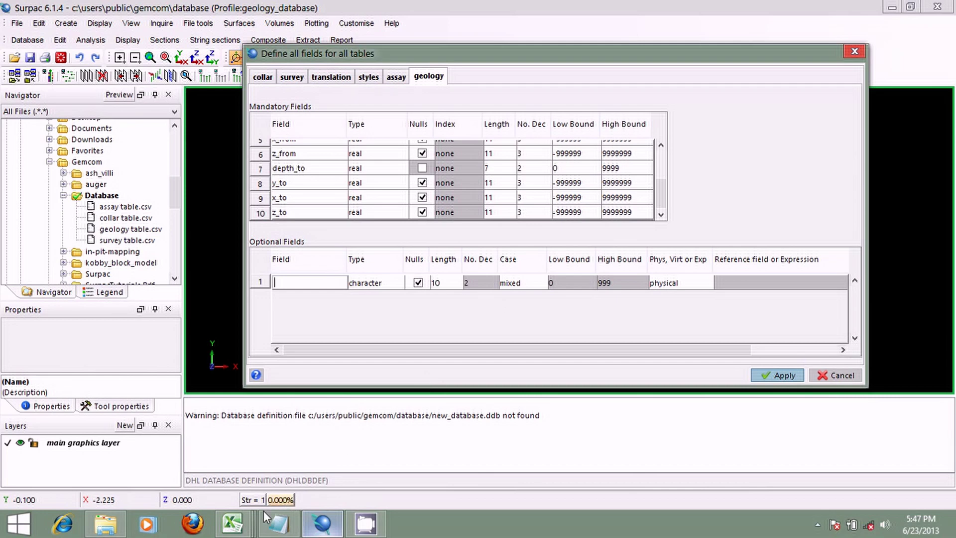
{"action": "mouse_move", "coordinate": [247, 525]}
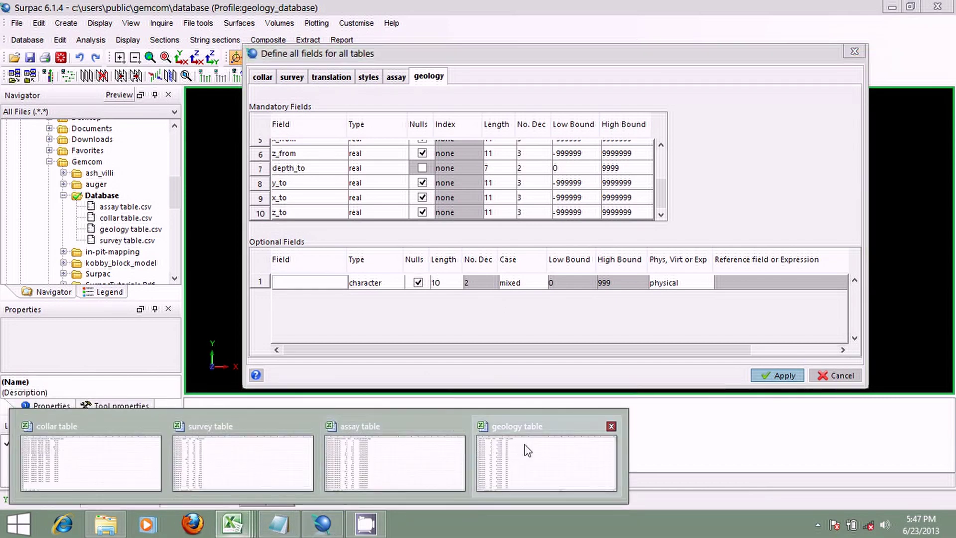
{"action": "left_click", "coordinate": [526, 446]}
{"action": "key", "text": "Right"}
{"action": "key", "text": "Right"}
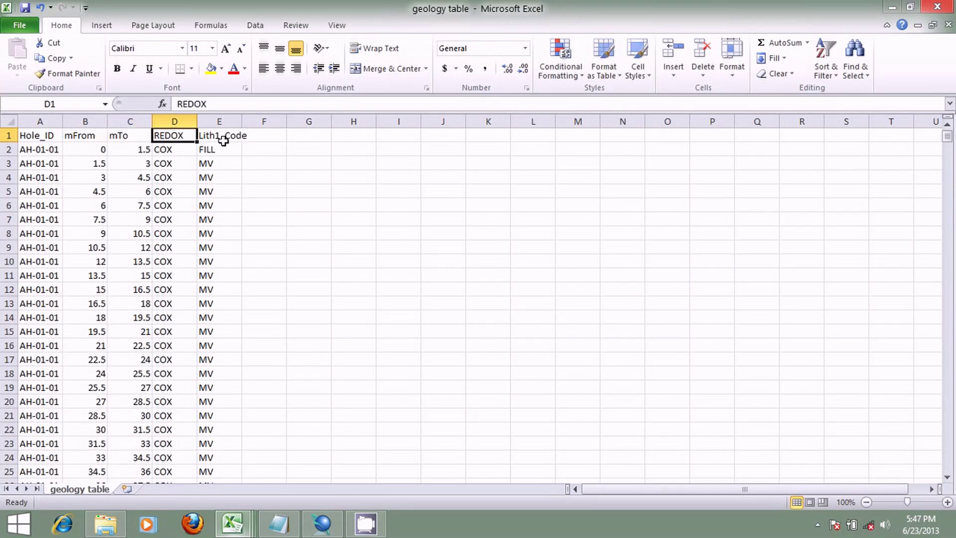
{"action": "left_click", "coordinate": [323, 523]}
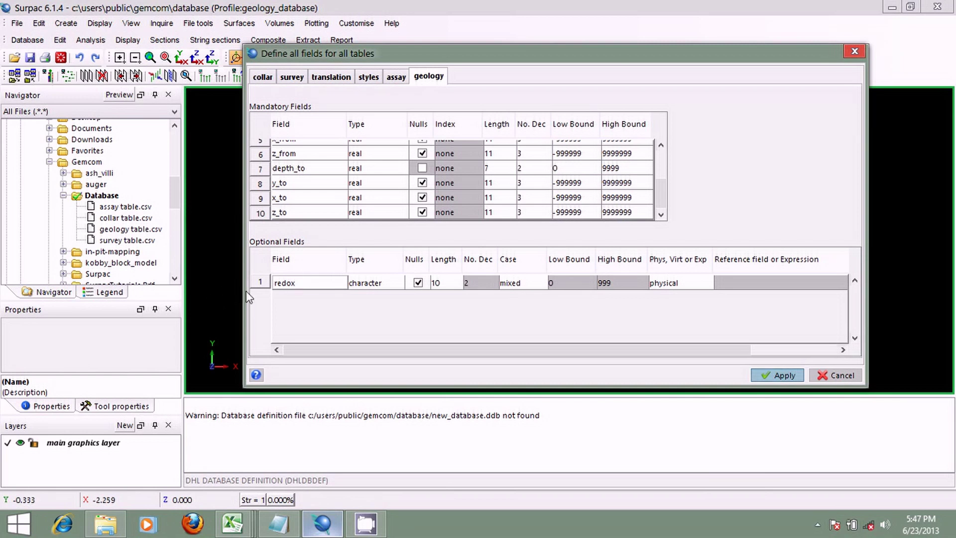
Add a second optional field to the geology table and name it lithology.
{"action": "right_click", "coordinate": [263, 285]}
{"action": "left_click", "coordinate": [292, 307]}
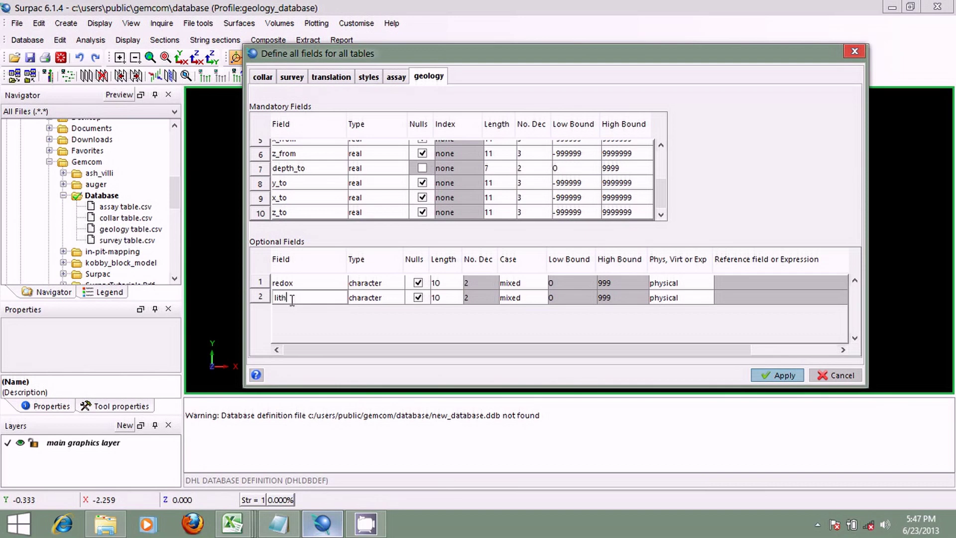
{"action": "type", "text": "lithology"}
Check the REDOX and Lith1_Code entries in Excel and set the lengths of the redox and lithology fields to 20 in Surpac.
{"action": "left_click", "coordinate": [316, 526]}
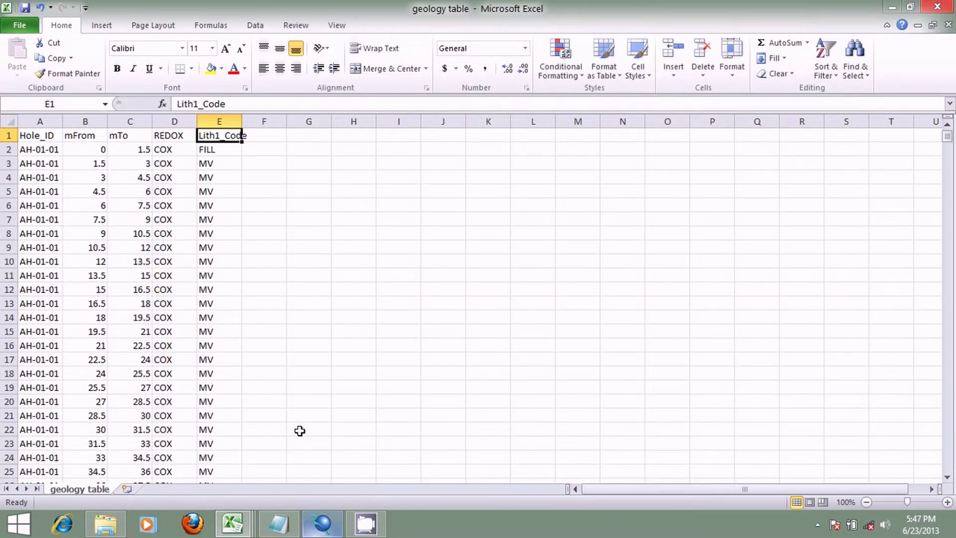
{"action": "left_click_drag", "start_coordinate": [174, 140], "coordinate": [176, 263]}
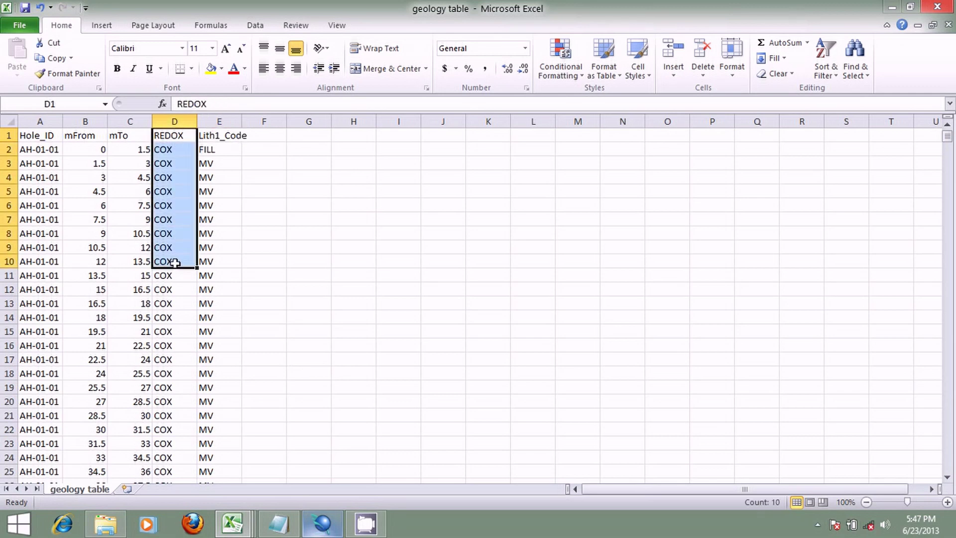
{"action": "left_click_drag", "start_coordinate": [207, 149], "coordinate": [226, 274]}
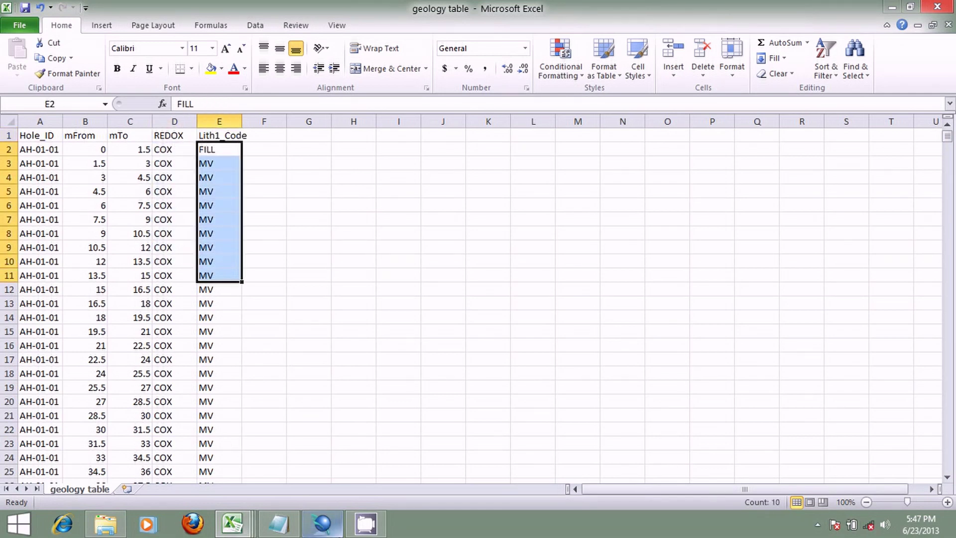
{"action": "left_click", "coordinate": [323, 524]}
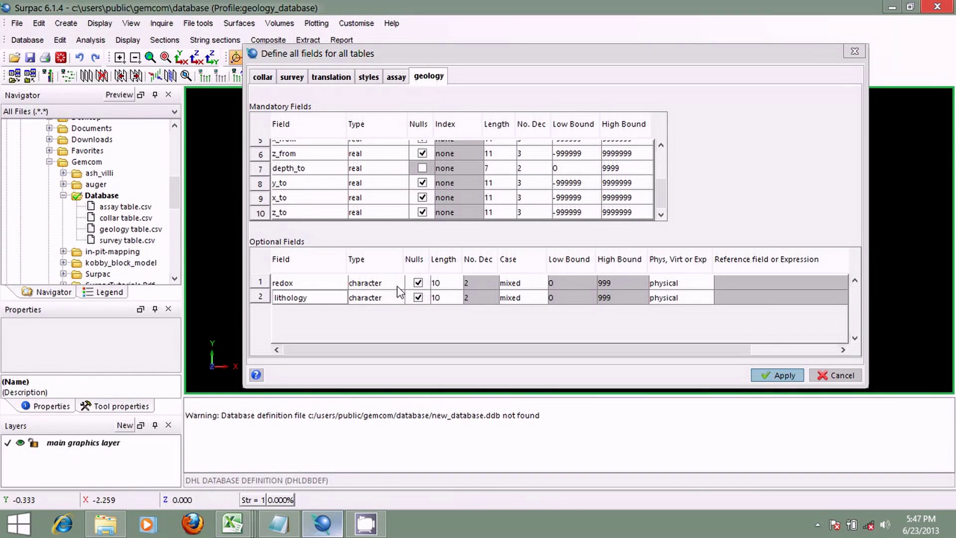
{"action": "left_click", "coordinate": [447, 286]}
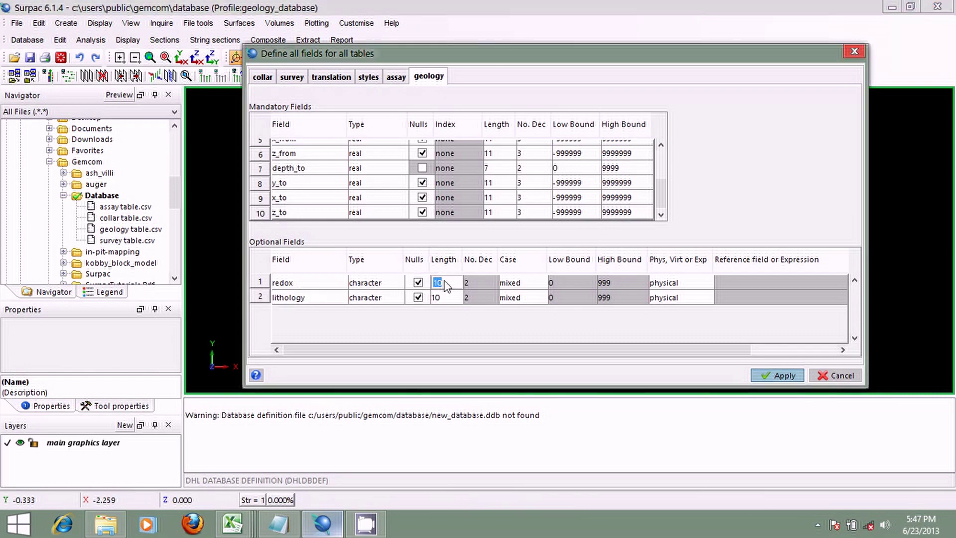
{"action": "type", "text": "20"}
{"action": "key", "text": "Down"}
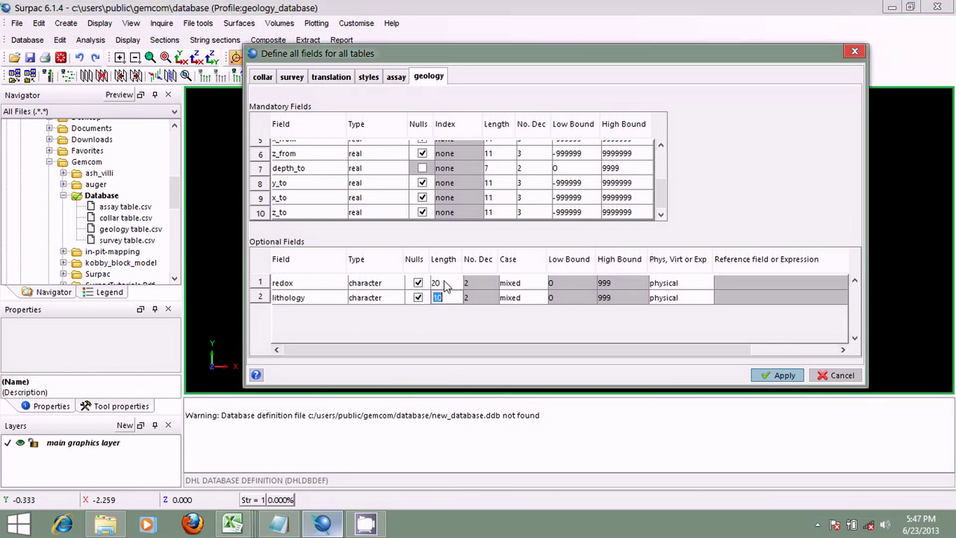
{"action": "type", "text": "20"}
Review the field definitions of the collar, survey, translation, styles, assay and geology tables.
{"action": "left_click", "coordinate": [263, 78]}
{"action": "left_click", "coordinate": [292, 77]}
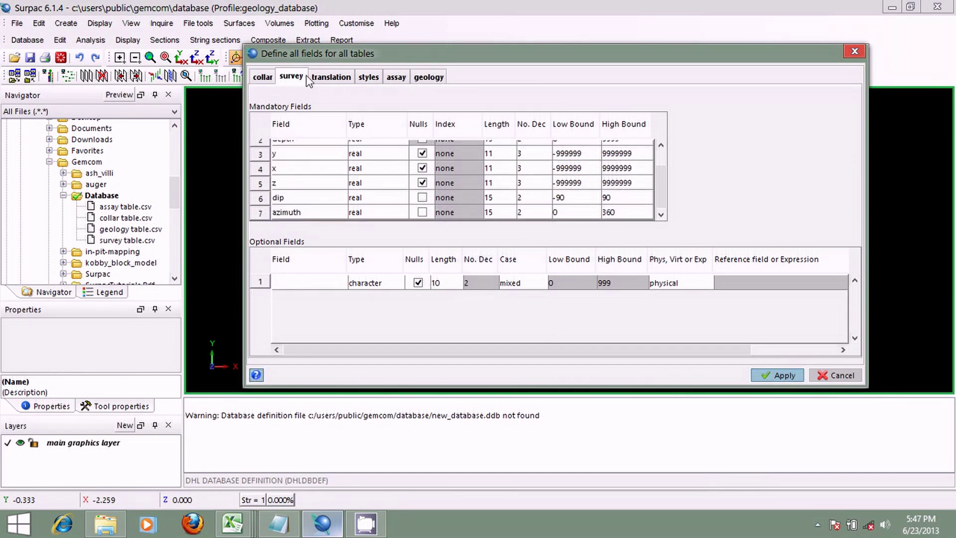
{"action": "left_click", "coordinate": [331, 78]}
{"action": "left_click", "coordinate": [369, 77]}
{"action": "left_click", "coordinate": [397, 77]}
{"action": "left_click", "coordinate": [428, 77]}
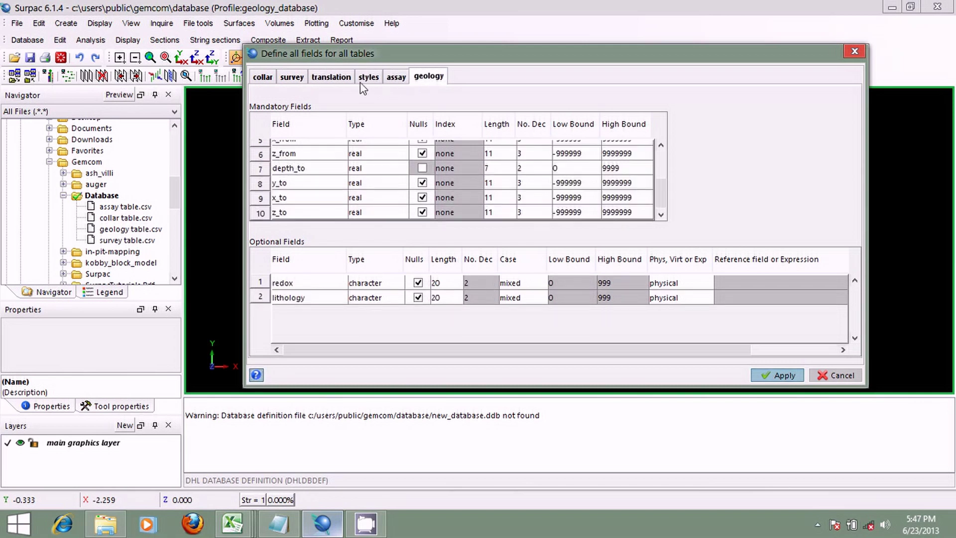
{"action": "left_click", "coordinate": [270, 77]}
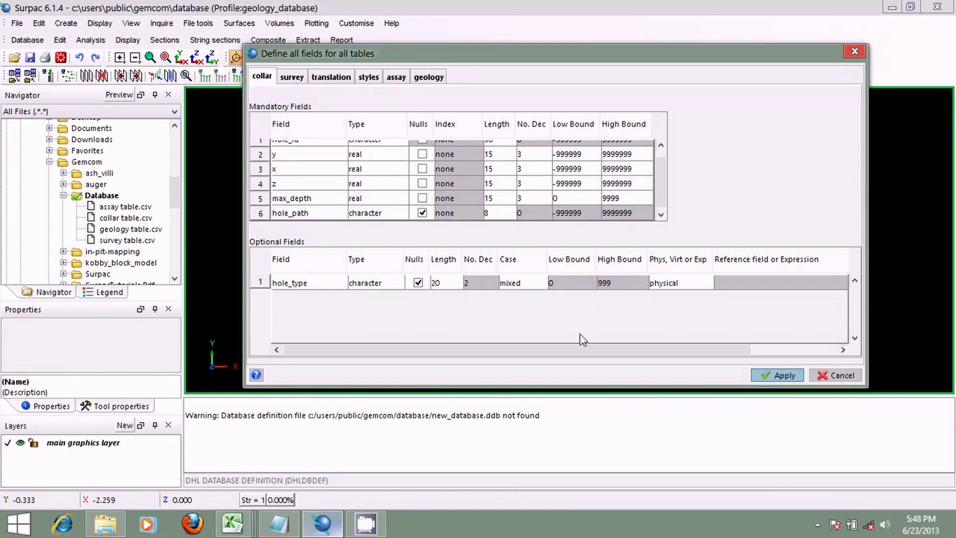
Apply the field definitions to create the database, and clear the message window.
{"action": "right_click", "coordinate": [571, 419]}
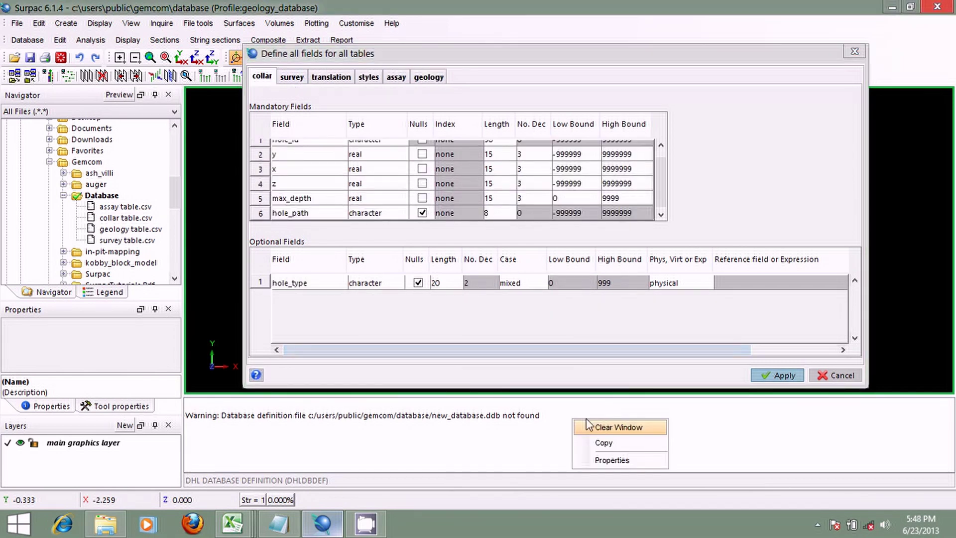
{"action": "left_click", "coordinate": [592, 428]}
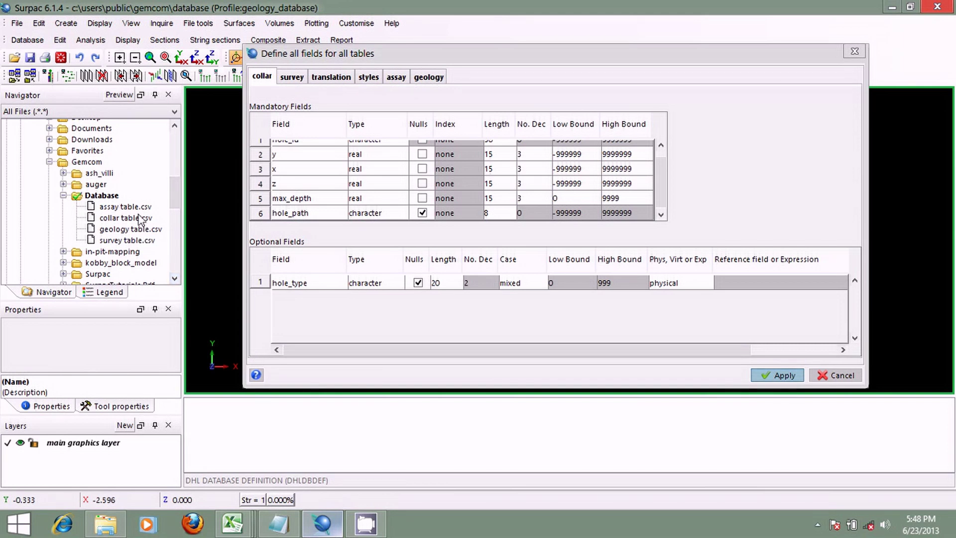
{"action": "left_click", "coordinate": [763, 372]}
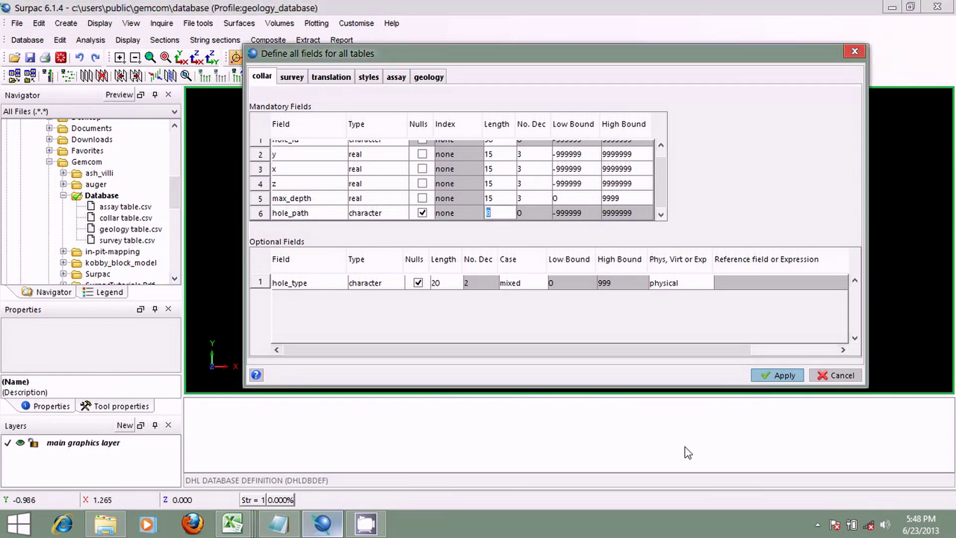
{"action": "left_click", "coordinate": [783, 378]}
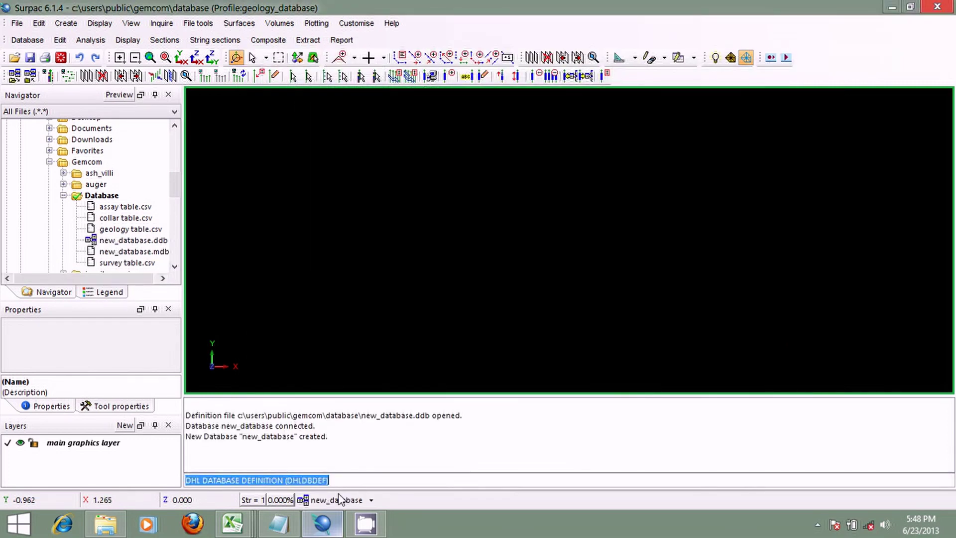
{"action": "right_click", "coordinate": [430, 418]}
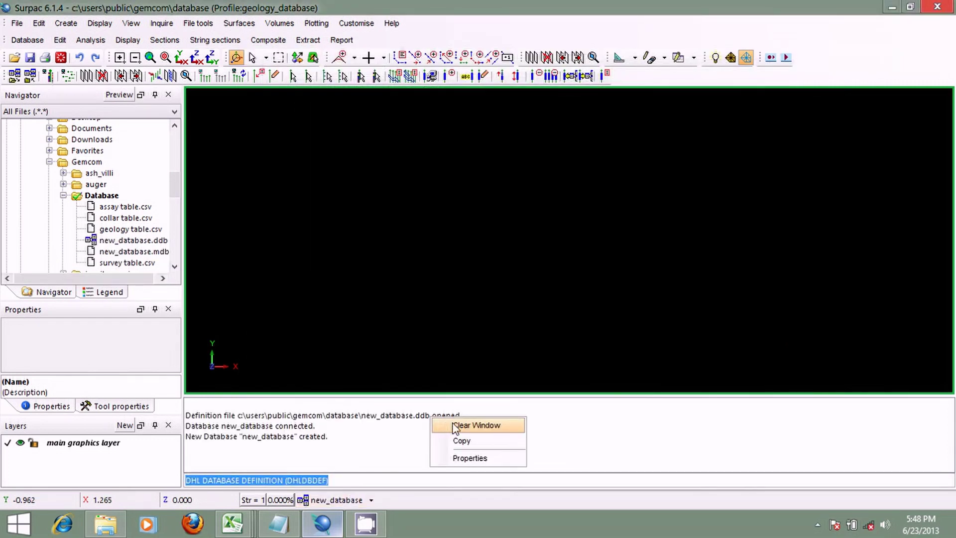
{"action": "left_click", "coordinate": [454, 425]}
Inspect the new_database.ddb and new_database.mdb files in the Database folder.
{"action": "left_click_drag", "start_coordinate": [178, 183], "coordinate": [175, 191]}
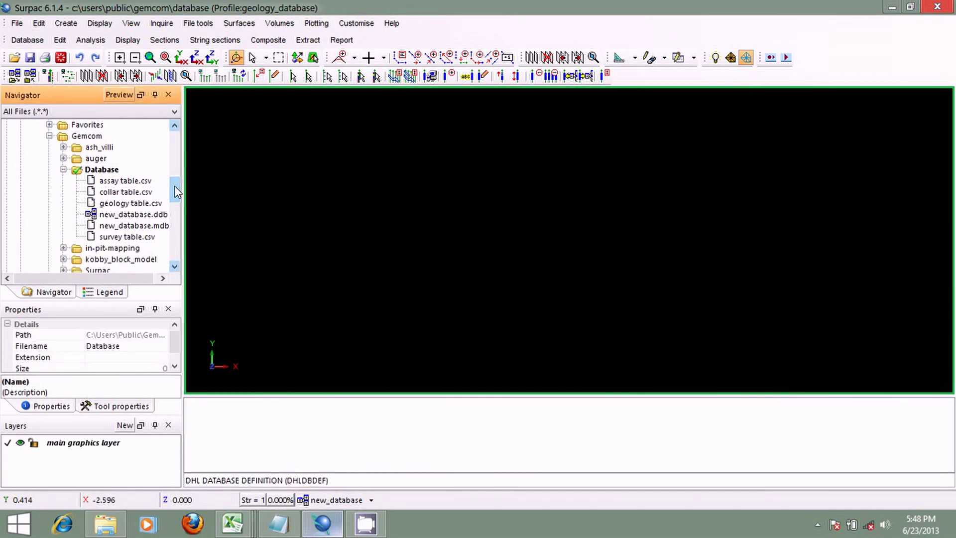
{"action": "left_click", "coordinate": [160, 227]}
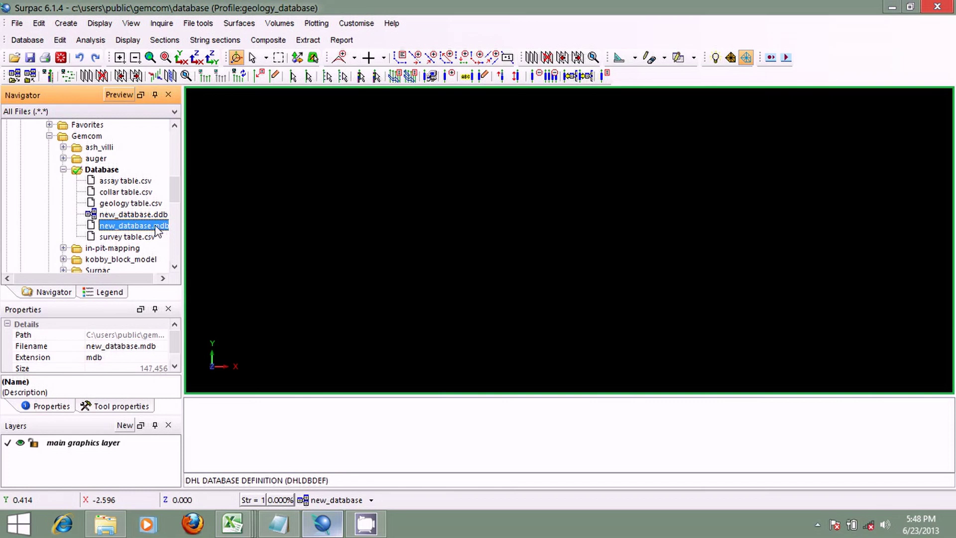
{"action": "left_click", "coordinate": [151, 215]}
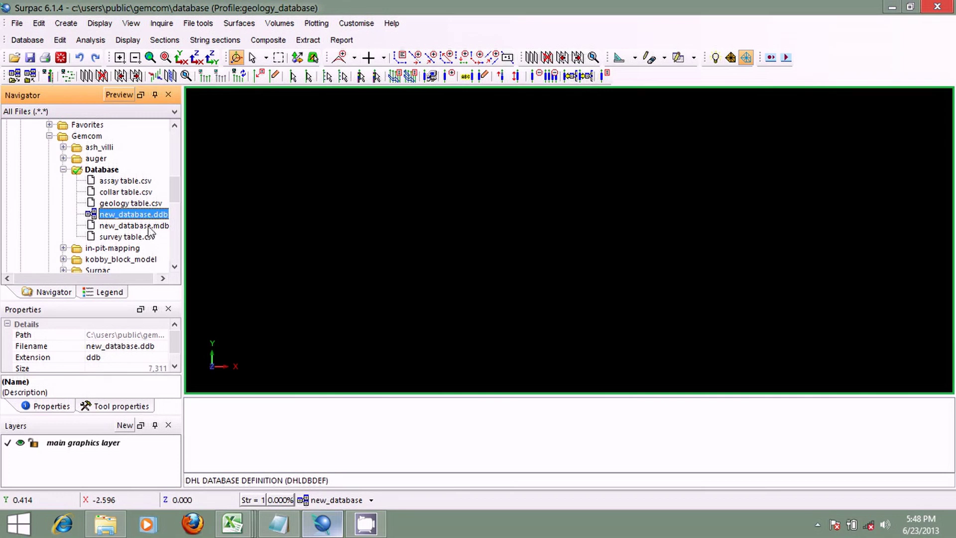
{"action": "left_click", "coordinate": [149, 227]}
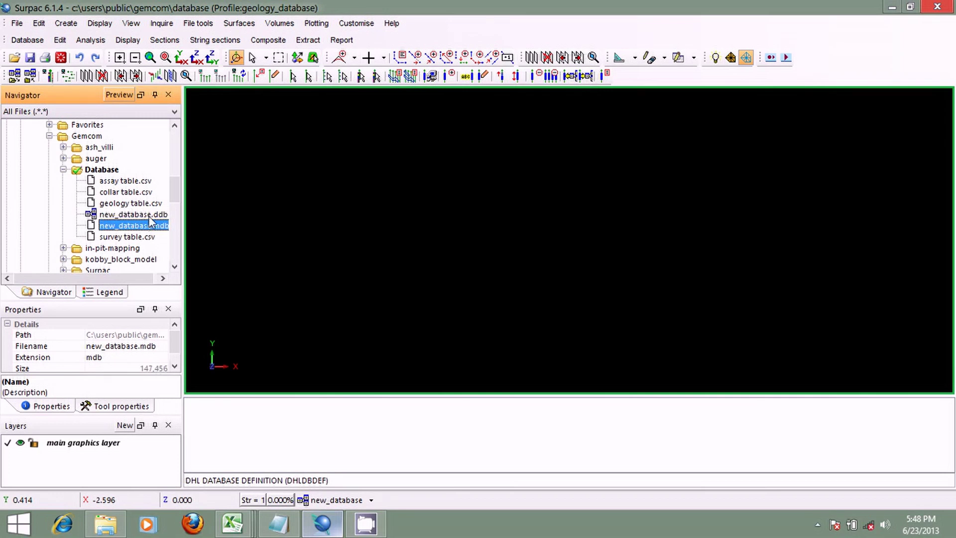
{"action": "left_click", "coordinate": [151, 215]}
Open new_database.mdb in Microsoft Access and enable its content.
{"action": "left_click", "coordinate": [153, 227]}
{"action": "left_click_drag", "start_coordinate": [388, 218], "coordinate": [388, 218]}
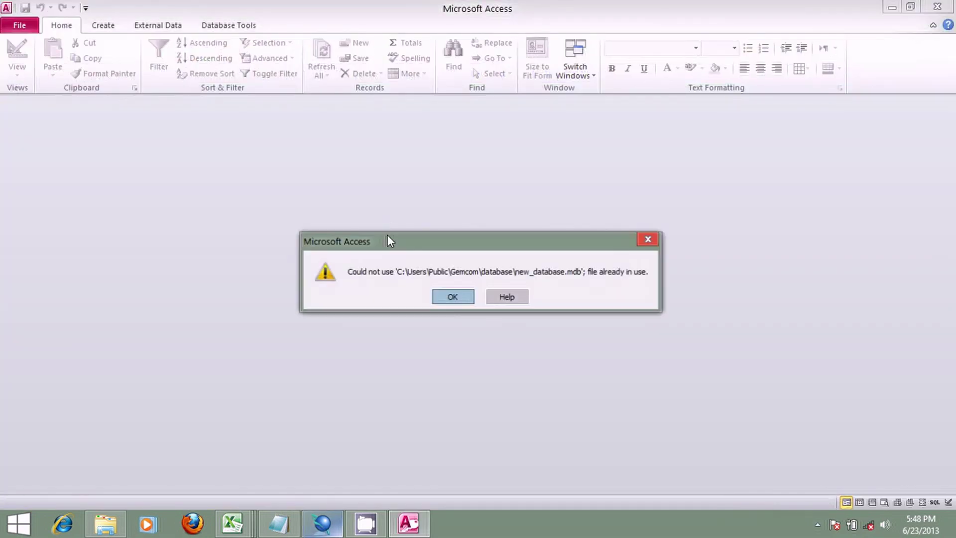
{"action": "left_click", "coordinate": [446, 297]}
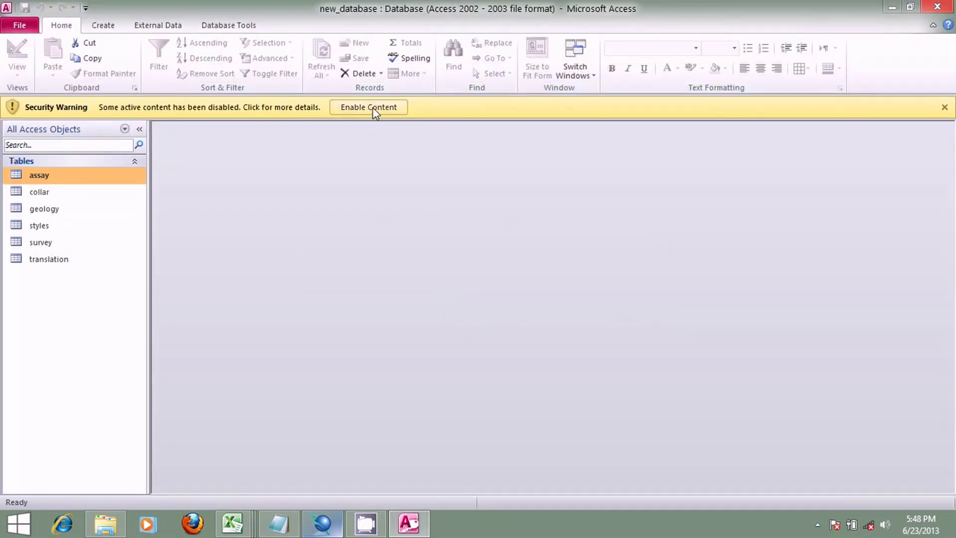
{"action": "left_click", "coordinate": [372, 107]}
Examine the columns of the collar, geology, survey, styles and translation tables in Access, and close Access.
{"action": "double_click", "coordinate": [77, 158]}
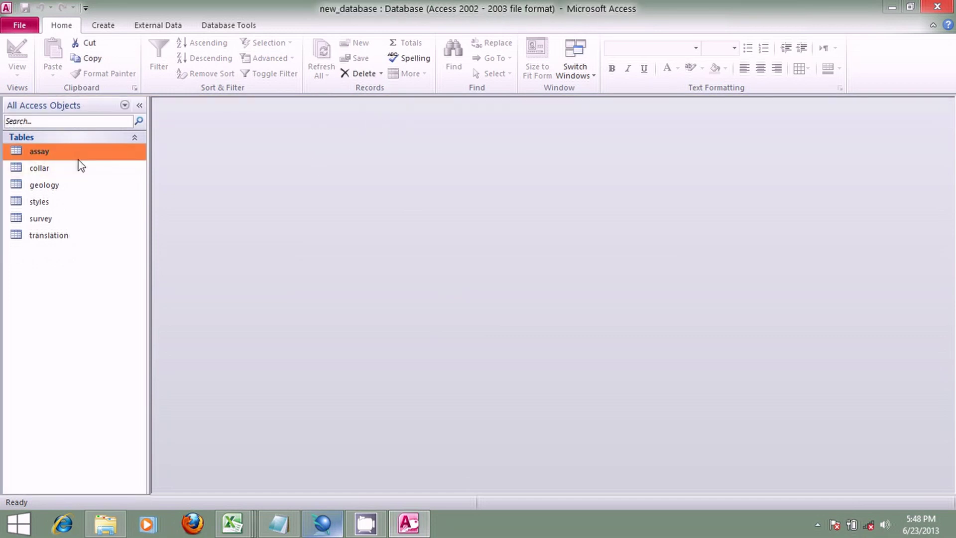
{"action": "left_click", "coordinate": [75, 173]}
{"action": "double_click", "coordinate": [75, 170]}
{"action": "double_click", "coordinate": [71, 185]}
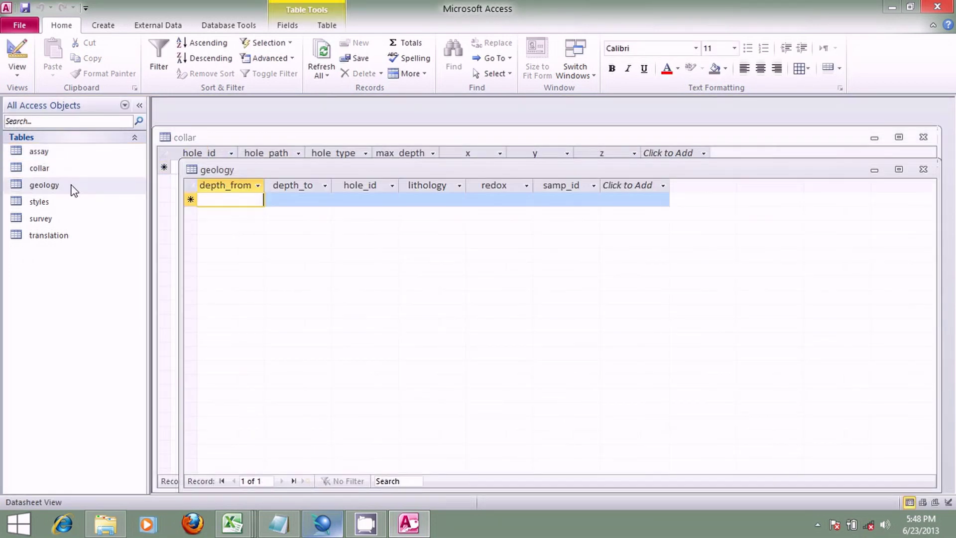
{"action": "double_click", "coordinate": [76, 221]}
{"action": "double_click", "coordinate": [74, 204]}
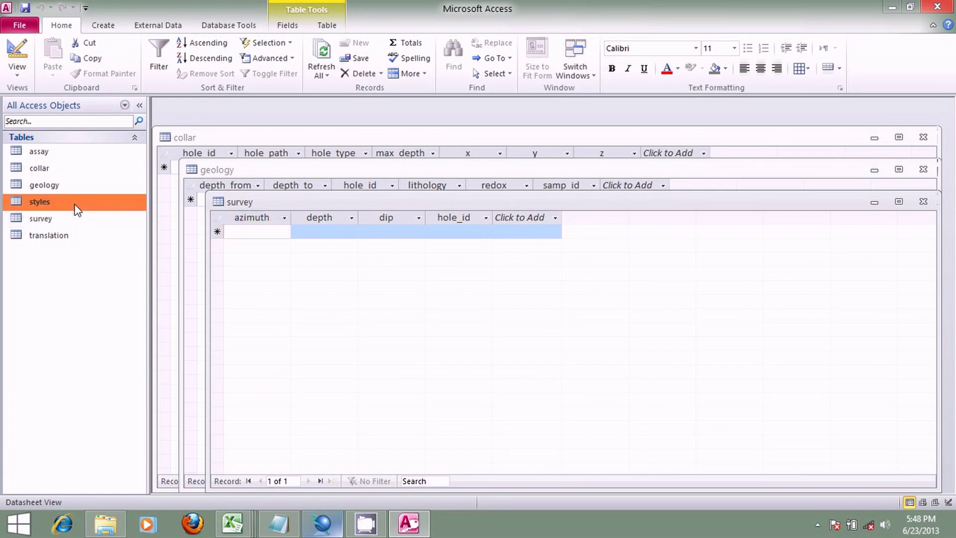
{"action": "double_click", "coordinate": [78, 239]}
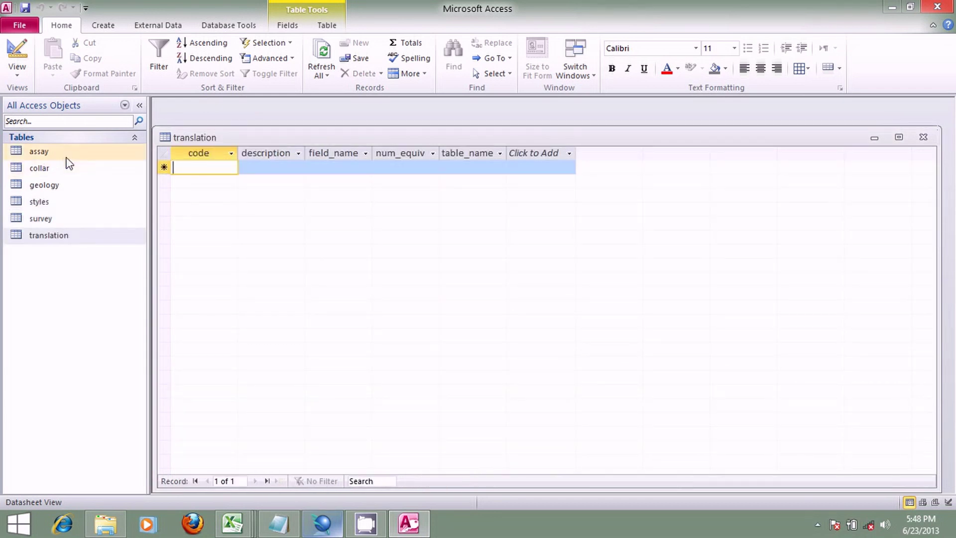
{"action": "double_click", "coordinate": [66, 158]}
{"action": "left_click", "coordinate": [65, 172]}
{"action": "double_click", "coordinate": [68, 185]}
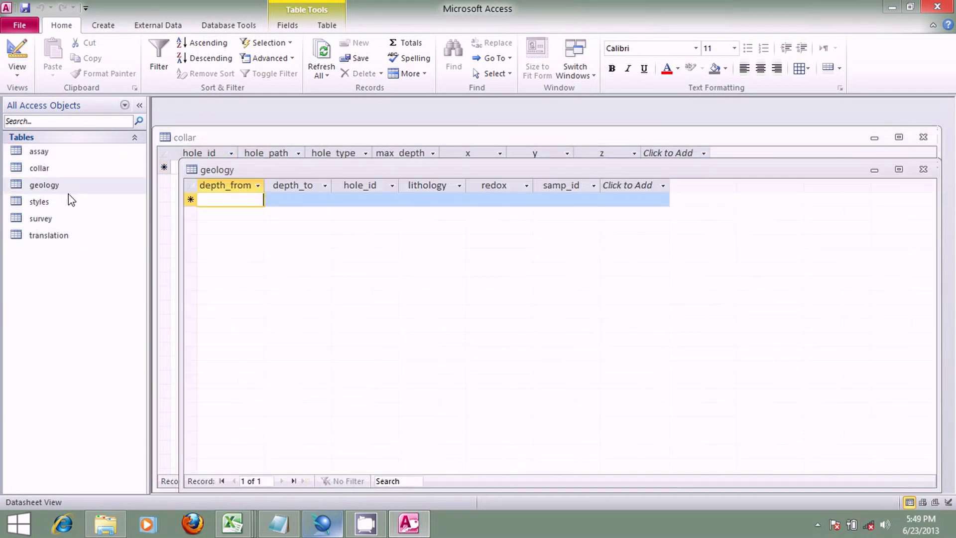
{"action": "double_click", "coordinate": [69, 200]}
{"action": "double_click", "coordinate": [77, 220]}
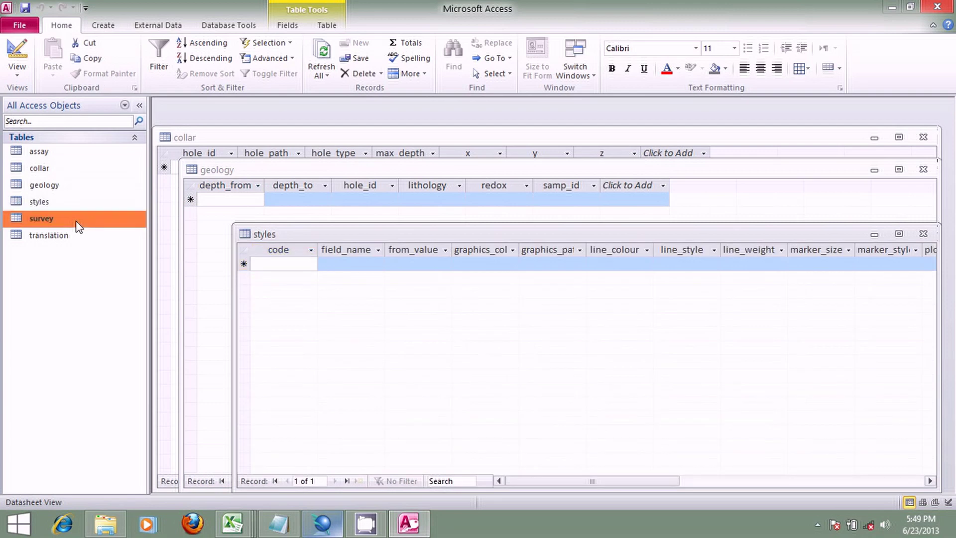
{"action": "left_click", "coordinate": [937, 7]}
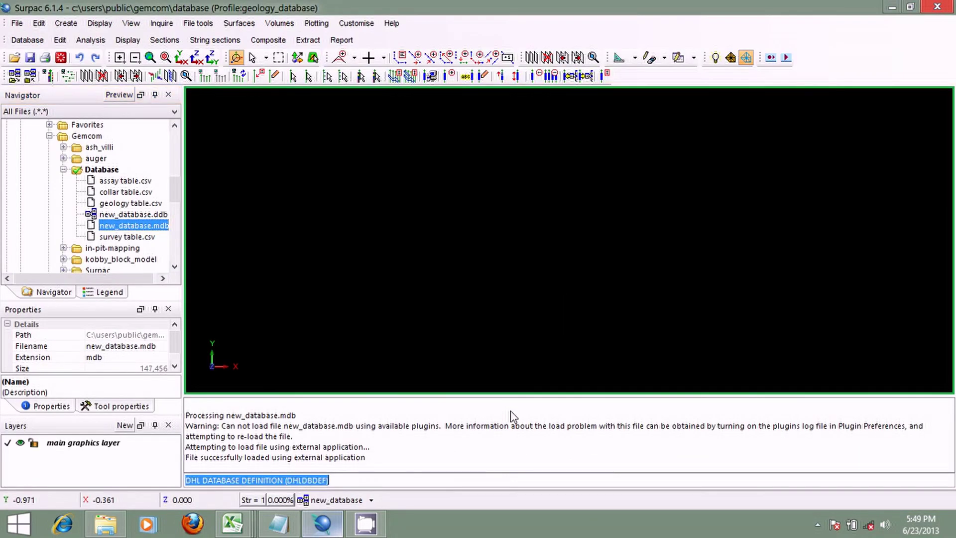
Clear the message window and open the new_database.ddb file as text in Notepad.
{"action": "right_click", "coordinate": [511, 411]}
{"action": "left_click", "coordinate": [540, 421]}
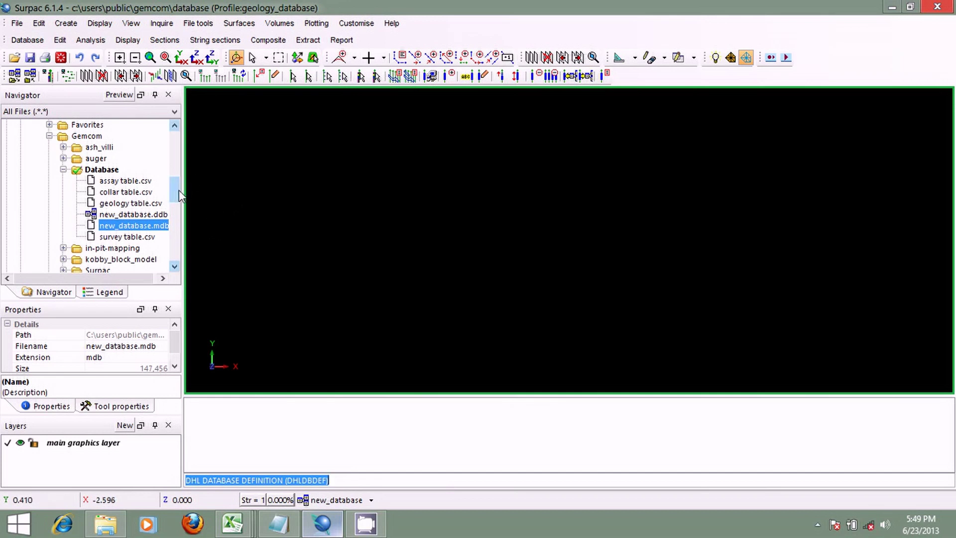
{"action": "left_click_drag", "start_coordinate": [178, 190], "coordinate": [178, 188]}
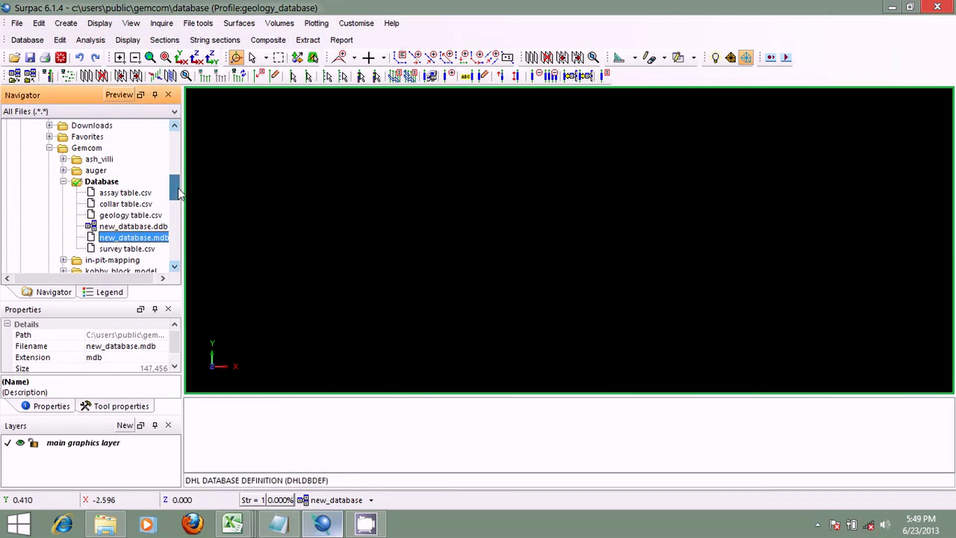
{"action": "left_click", "coordinate": [144, 226]}
{"action": "right_click", "coordinate": [144, 225]}
{"action": "left_click", "coordinate": [176, 248]}
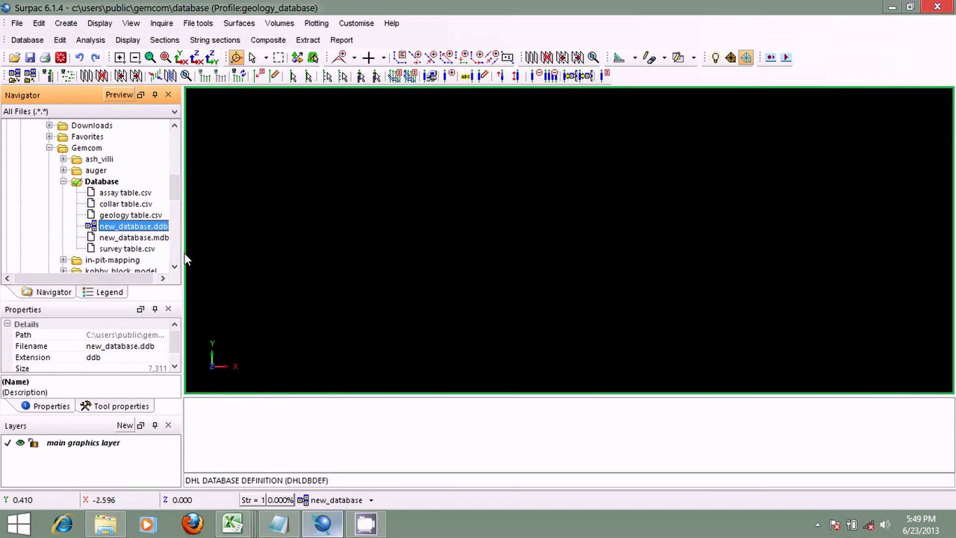
{"action": "left_click", "coordinate": [730, 71]}
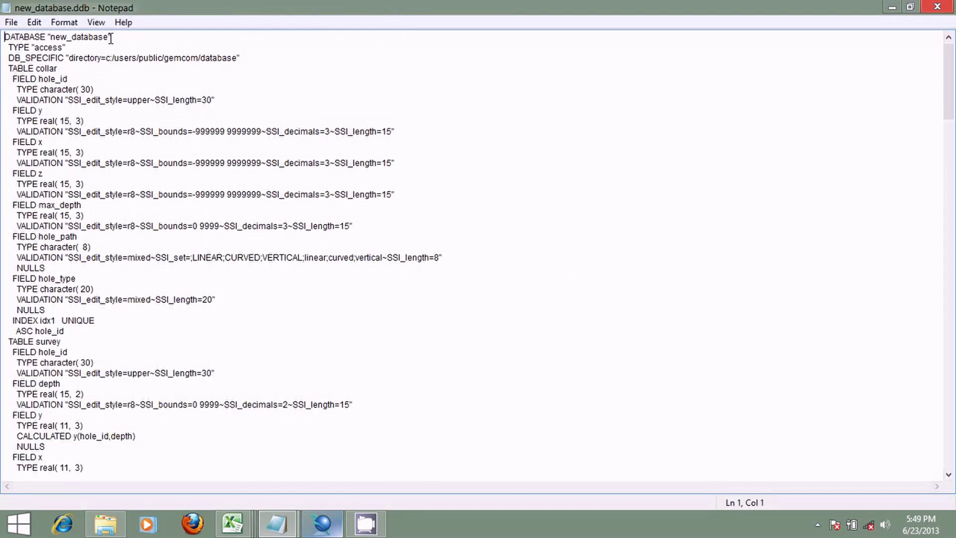
Examine the database name, type and directory in new_database.ddb, and the collar table's field types and validation bounds.
{"action": "left_click_drag", "start_coordinate": [113, 36], "coordinate": [47, 37]}
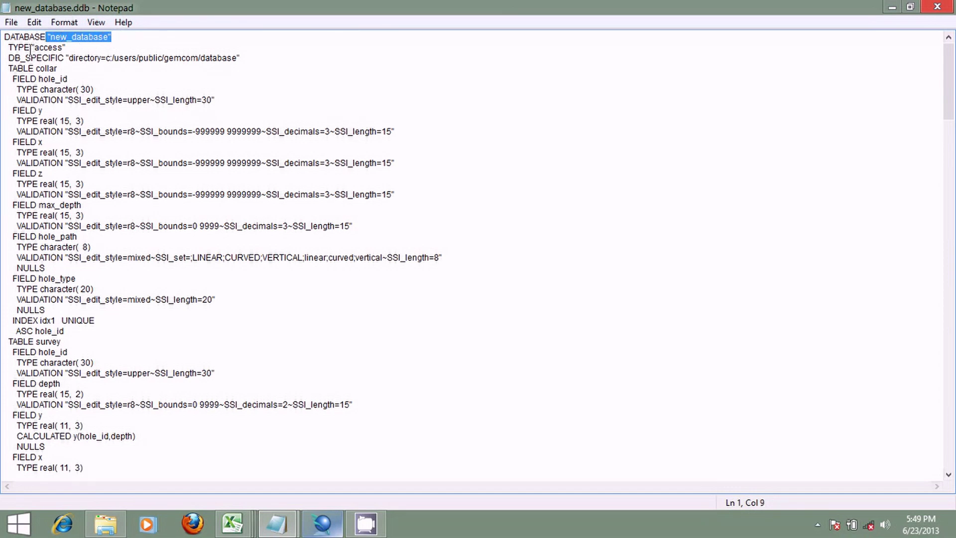
{"action": "left_click_drag", "start_coordinate": [68, 48], "coordinate": [35, 48]}
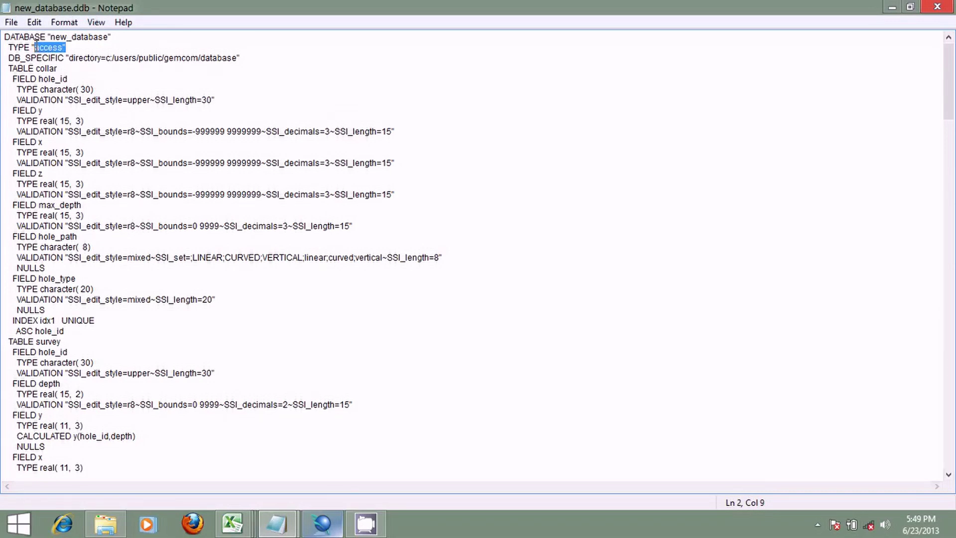
{"action": "left_click_drag", "start_coordinate": [243, 58], "coordinate": [103, 56]}
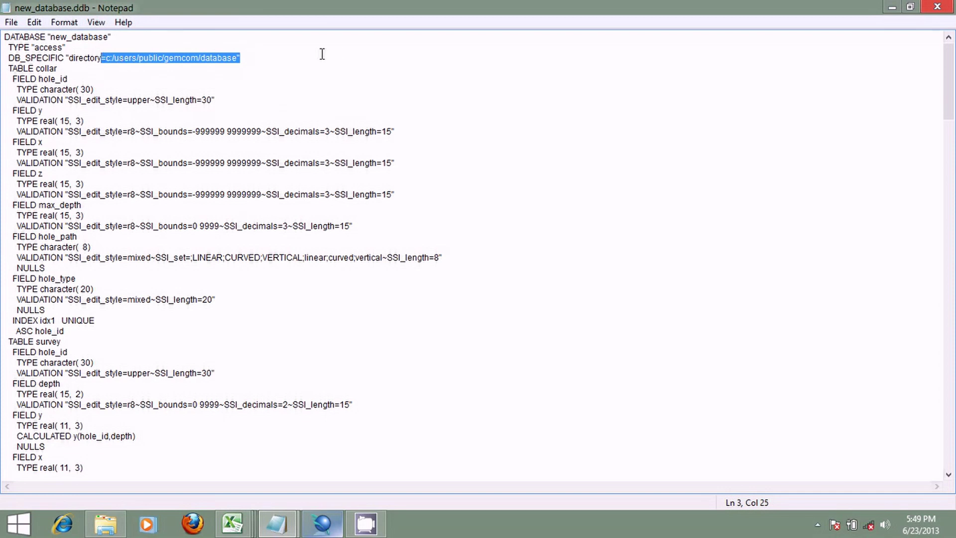
{"action": "left_click", "coordinate": [297, 53]}
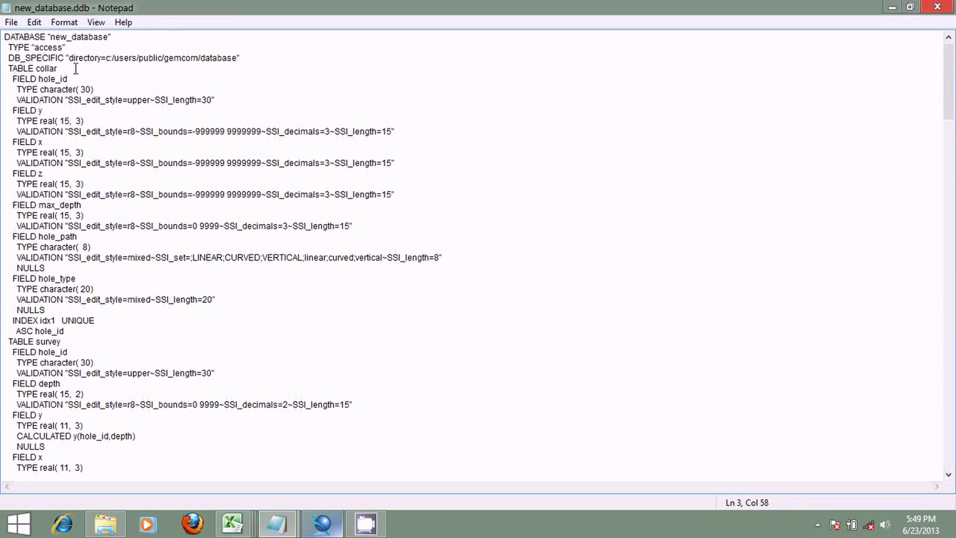
{"action": "left_click_drag", "start_coordinate": [58, 68], "coordinate": [35, 66]}
{"action": "left_click_drag", "start_coordinate": [92, 90], "coordinate": [82, 90]}
{"action": "left_click_drag", "start_coordinate": [137, 131], "coordinate": [128, 130]}
{"action": "left_click_drag", "start_coordinate": [280, 130], "coordinate": [251, 135]}
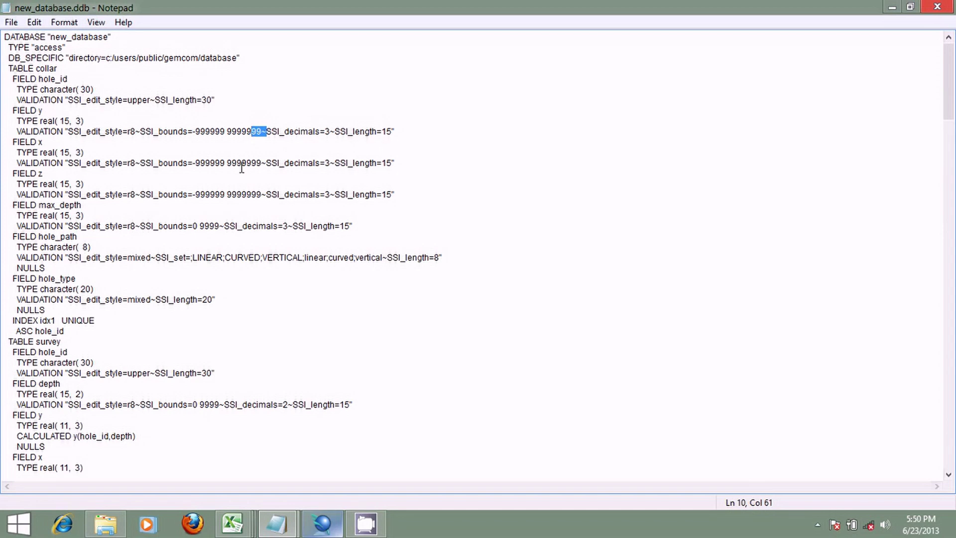
Review the survey, translation, styles, assay and geology table definitions in new_database.ddb, and close Notepad.
{"action": "scroll", "coordinate": [164, 154], "scroll_direction": "down", "scroll_amount": 3}
{"action": "left_click_drag", "start_coordinate": [66, 245], "coordinate": [54, 244]}
{"action": "scroll", "coordinate": [184, 246], "scroll_direction": "down", "scroll_amount": 9}
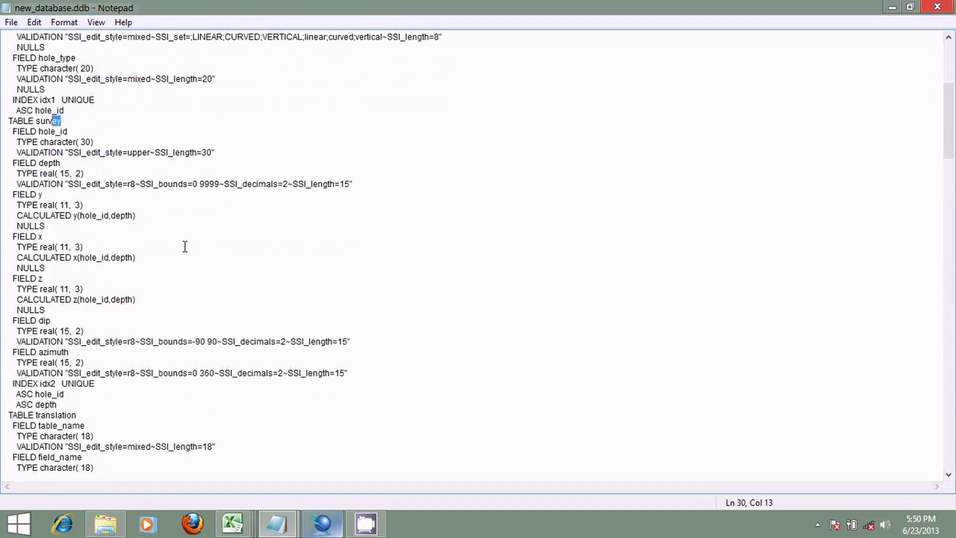
{"action": "left_click_drag", "start_coordinate": [76, 258], "coordinate": [68, 255]}
{"action": "scroll", "coordinate": [231, 219], "scroll_direction": "down", "scroll_amount": 12}
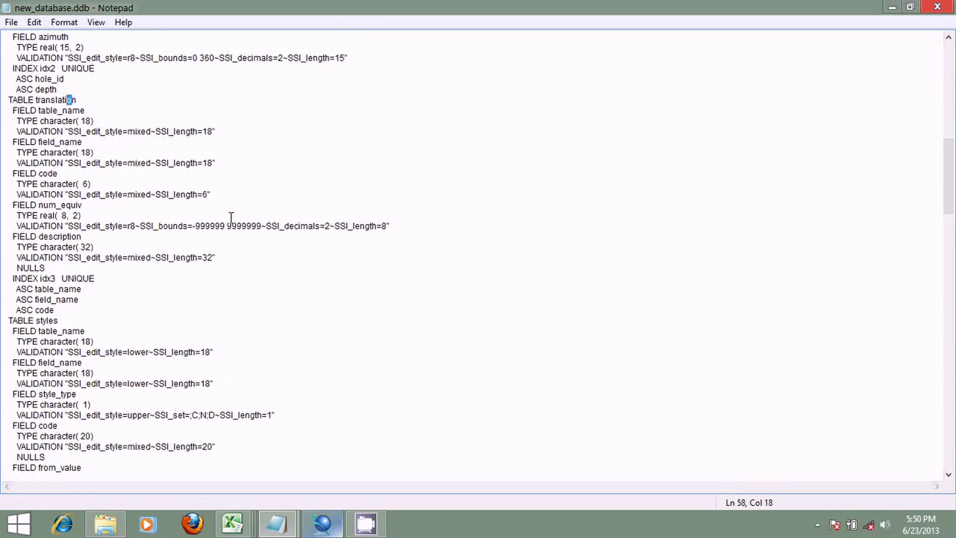
{"action": "scroll", "coordinate": [177, 245], "scroll_direction": "down", "scroll_amount": 11}
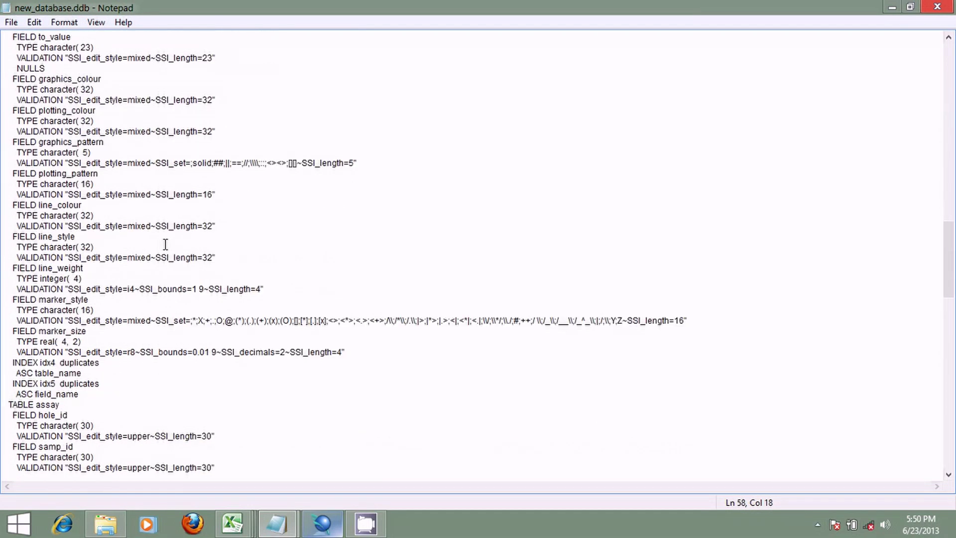
{"action": "left_click_drag", "start_coordinate": [61, 310], "coordinate": [34, 311]}
{"action": "scroll", "coordinate": [125, 294], "scroll_direction": "down", "scroll_amount": 4}
{"action": "scroll", "coordinate": [128, 294], "scroll_direction": "down", "scroll_amount": 9}
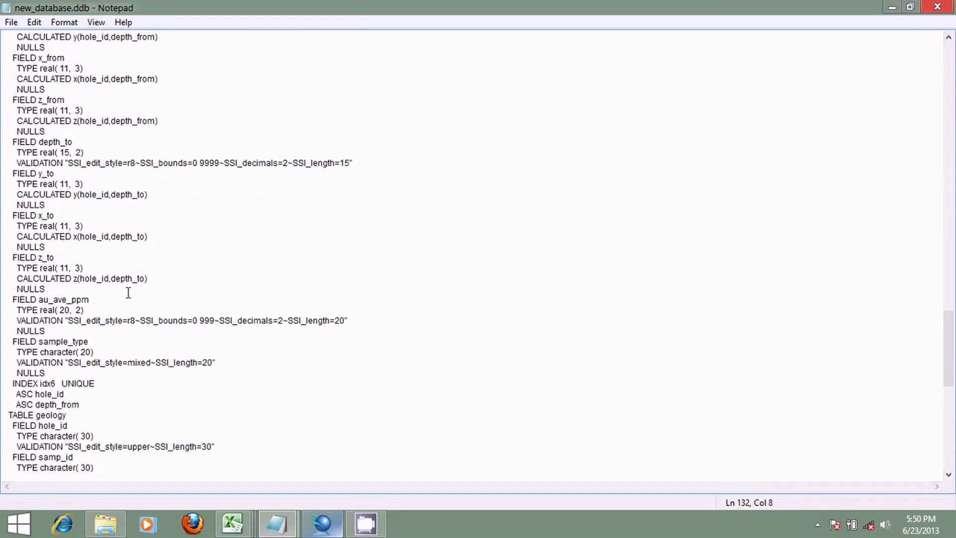
{"action": "left_click", "coordinate": [66, 415]}
{"action": "left_click_drag", "start_coordinate": [66, 415], "coordinate": [44, 414]}
{"action": "scroll", "coordinate": [211, 299], "scroll_direction": "down", "scroll_amount": 15}
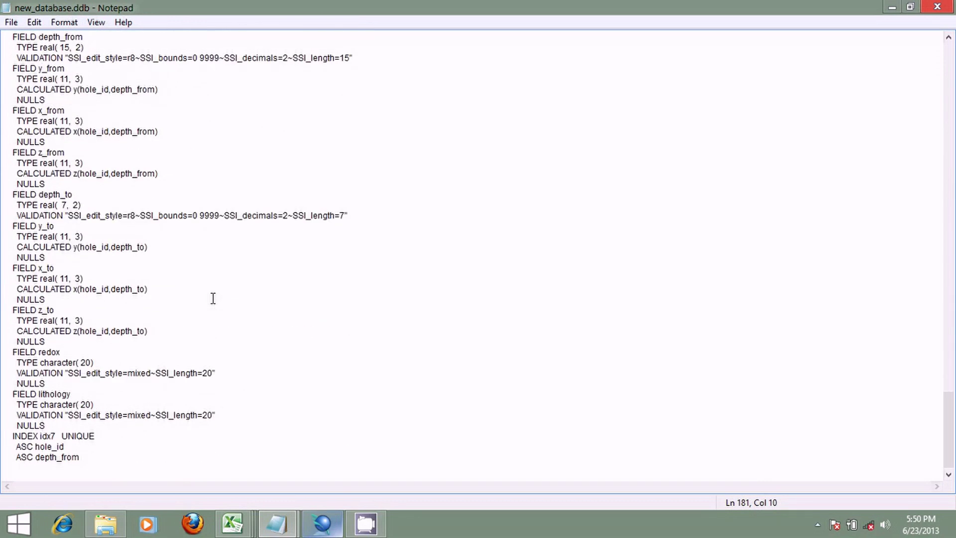
{"action": "scroll", "coordinate": [212, 298], "scroll_direction": "up", "scroll_amount": 20}
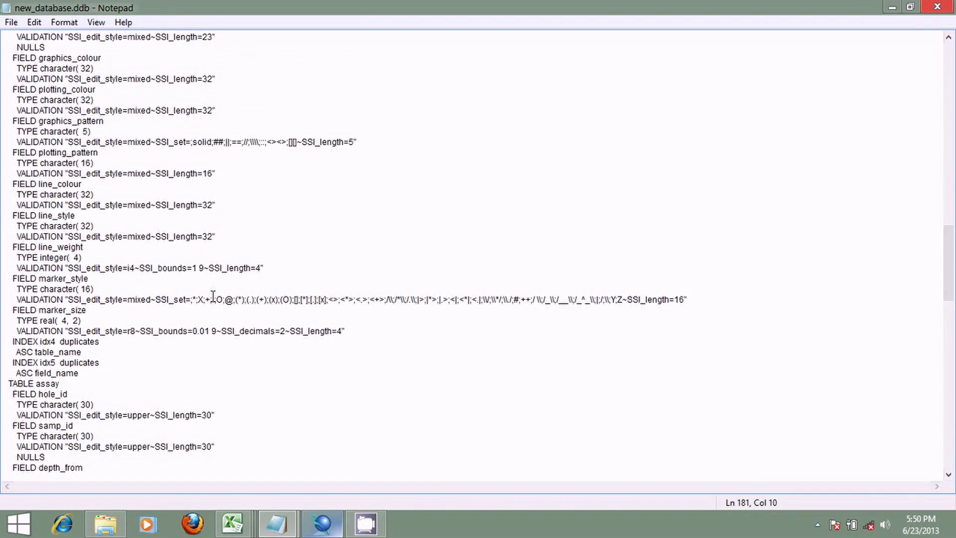
{"action": "left_click", "coordinate": [946, 7]}
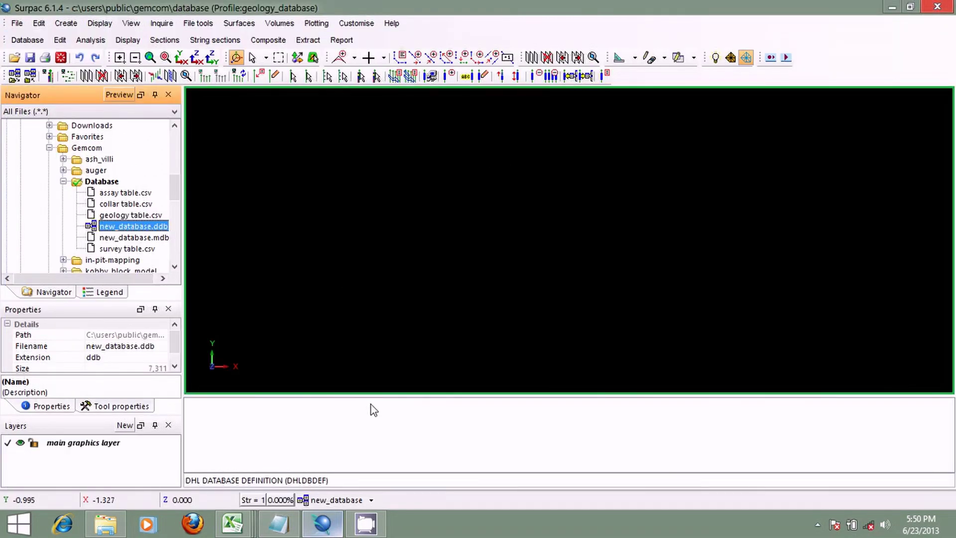
{"action": "left_click", "coordinate": [246, 527]}
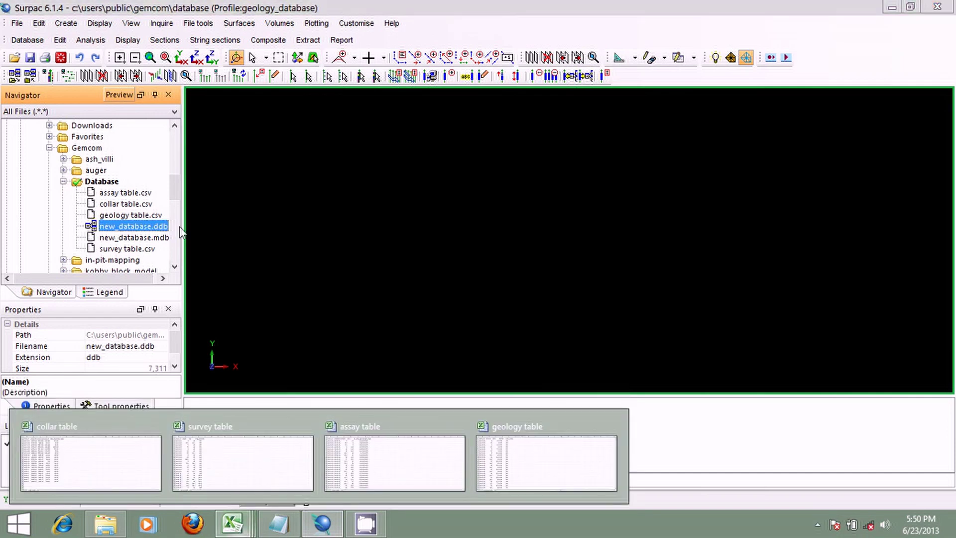
{"action": "left_click", "coordinate": [165, 239]}
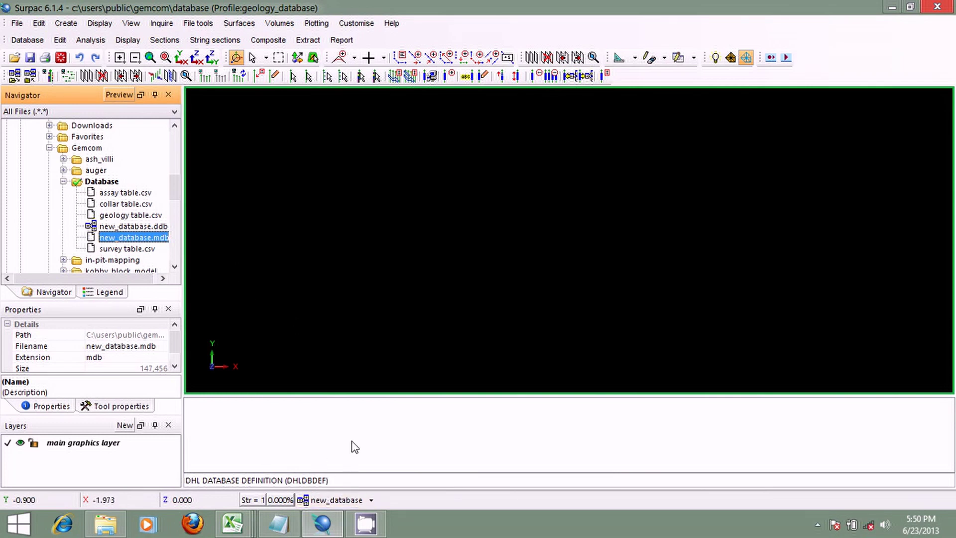
Display the drillholes of new_database with the default trace style and without adding a constraint to the holes.
{"action": "left_click", "coordinate": [363, 499]}
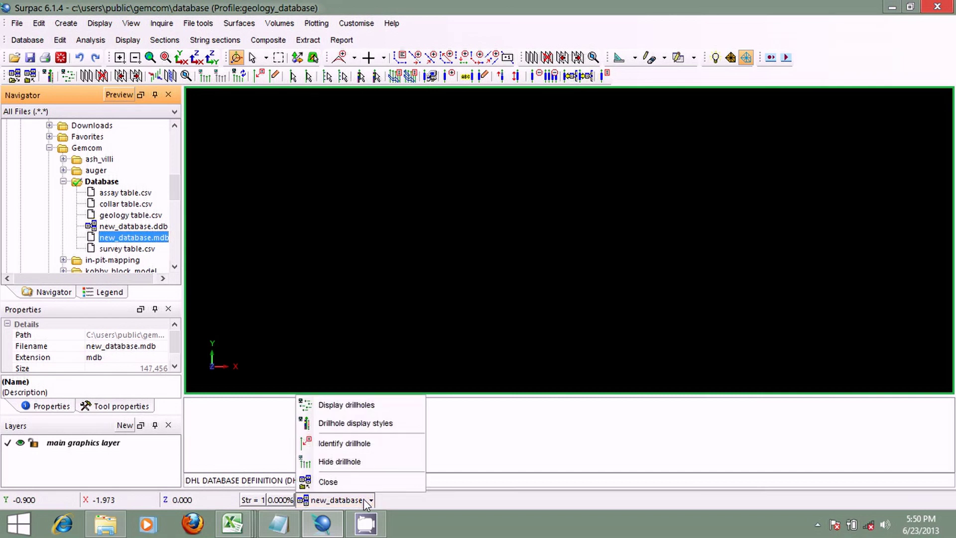
{"action": "left_click", "coordinate": [349, 407]}
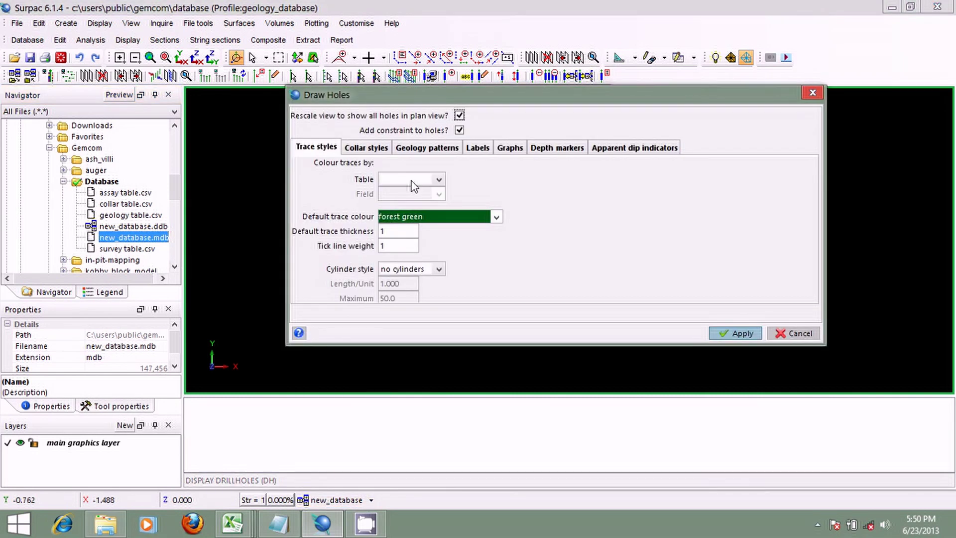
{"action": "left_click", "coordinate": [459, 130]}
{"action": "left_click", "coordinate": [721, 333]}
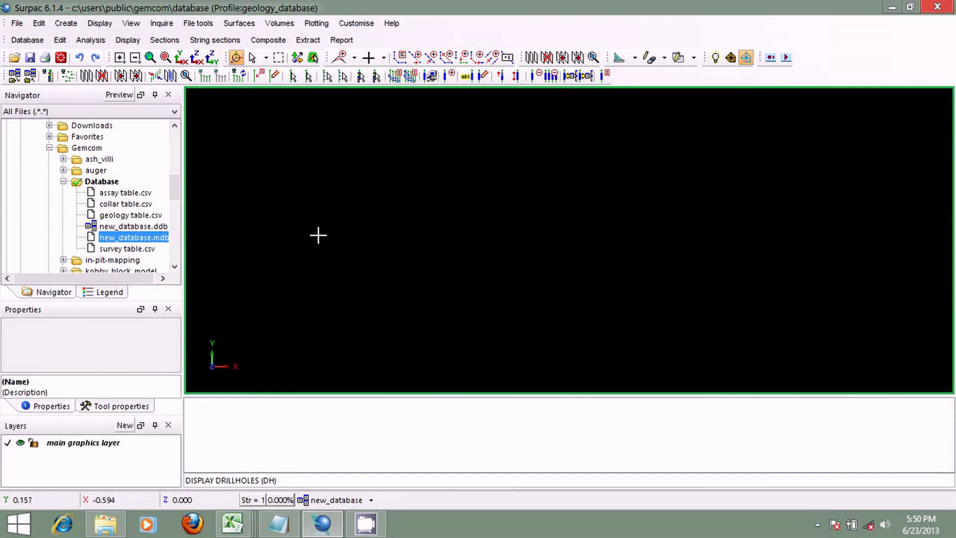
{"action": "left_click_drag", "start_coordinate": [175, 187], "coordinate": [176, 190]}
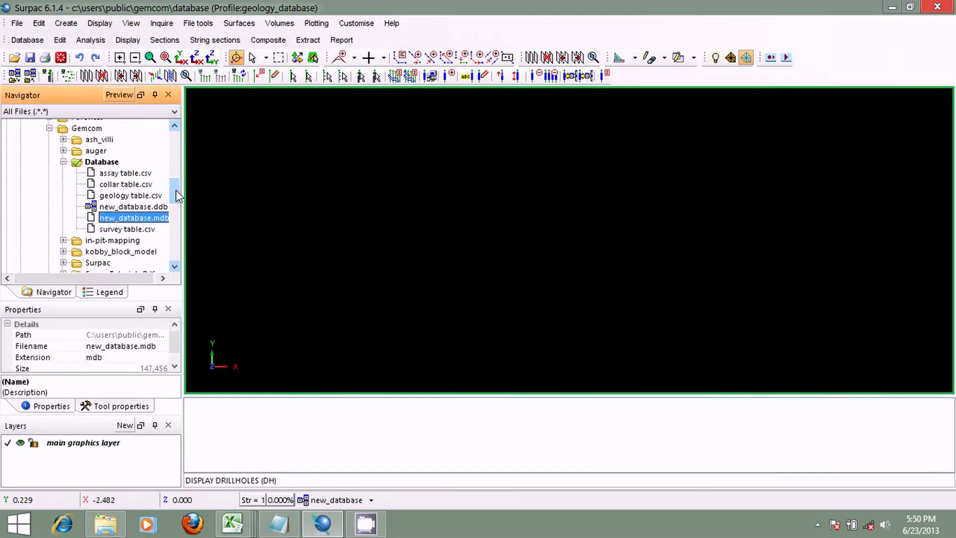